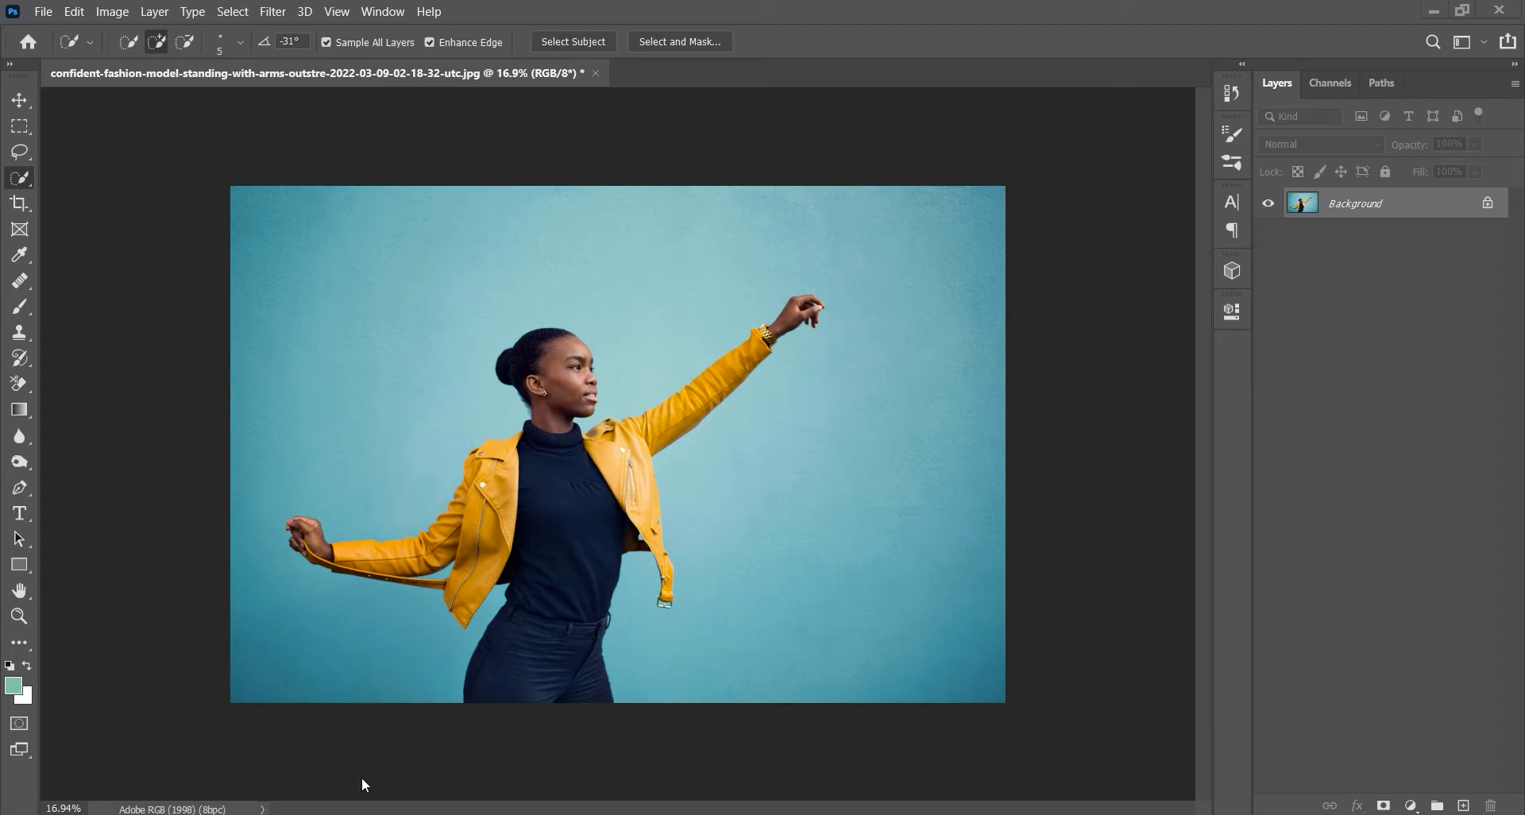
Switch to Chrome and browse the Unsplash results for model photos with clearly separated subjects
mouse_move(120, 814)
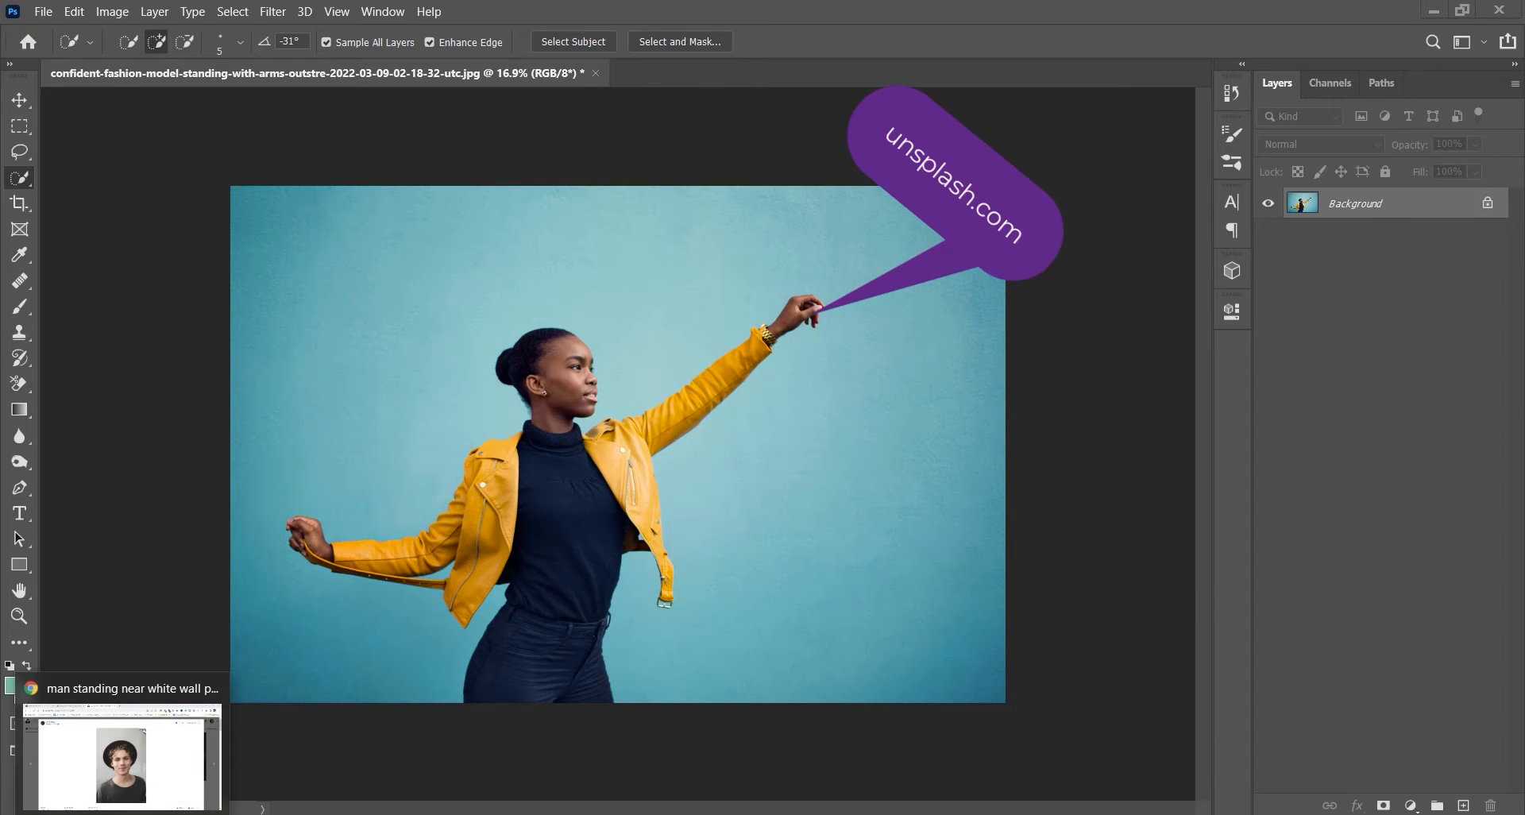
click(120, 755)
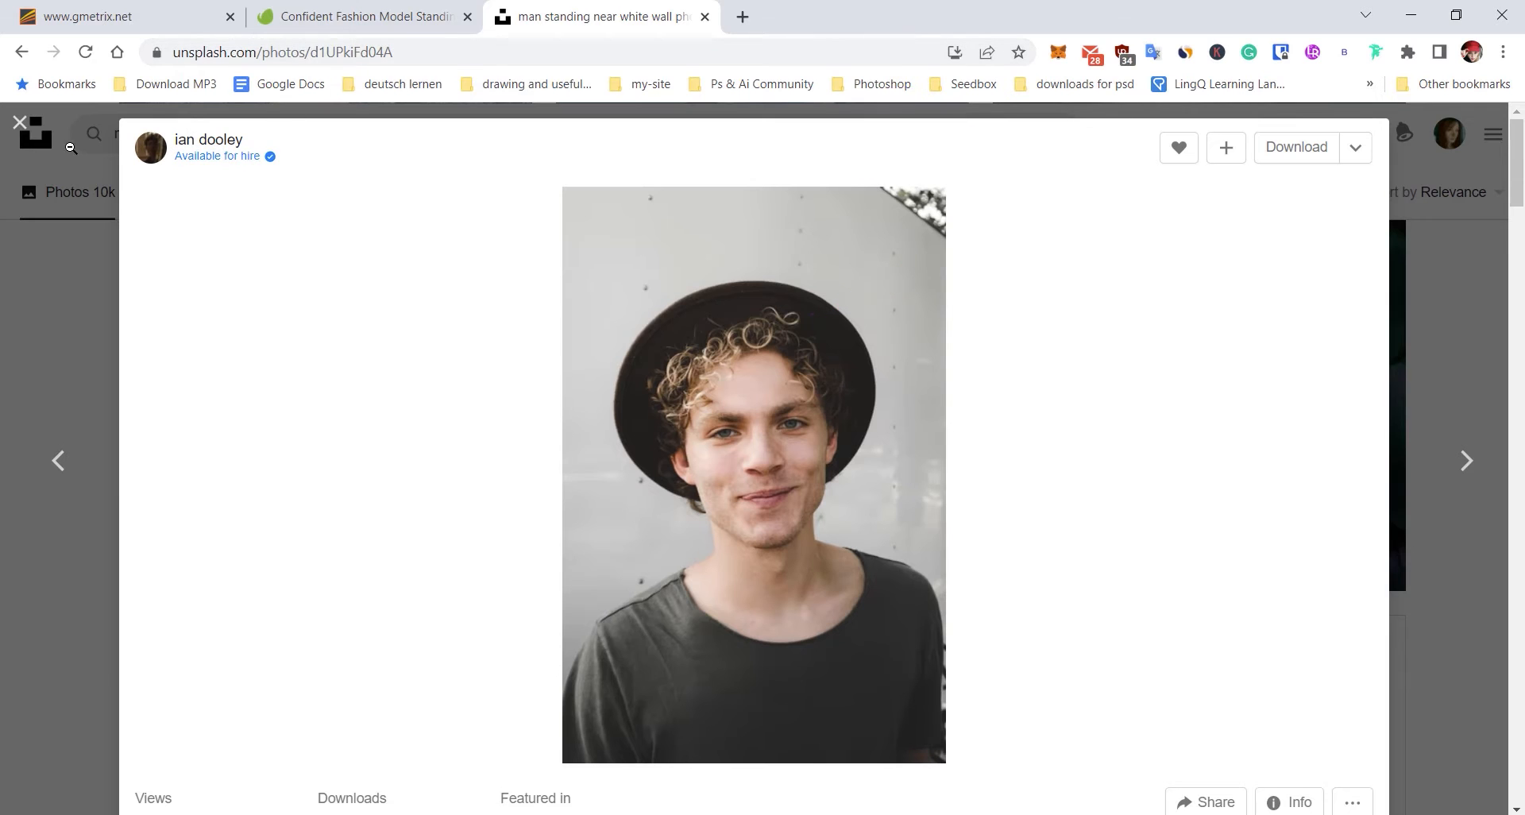
click(20, 123)
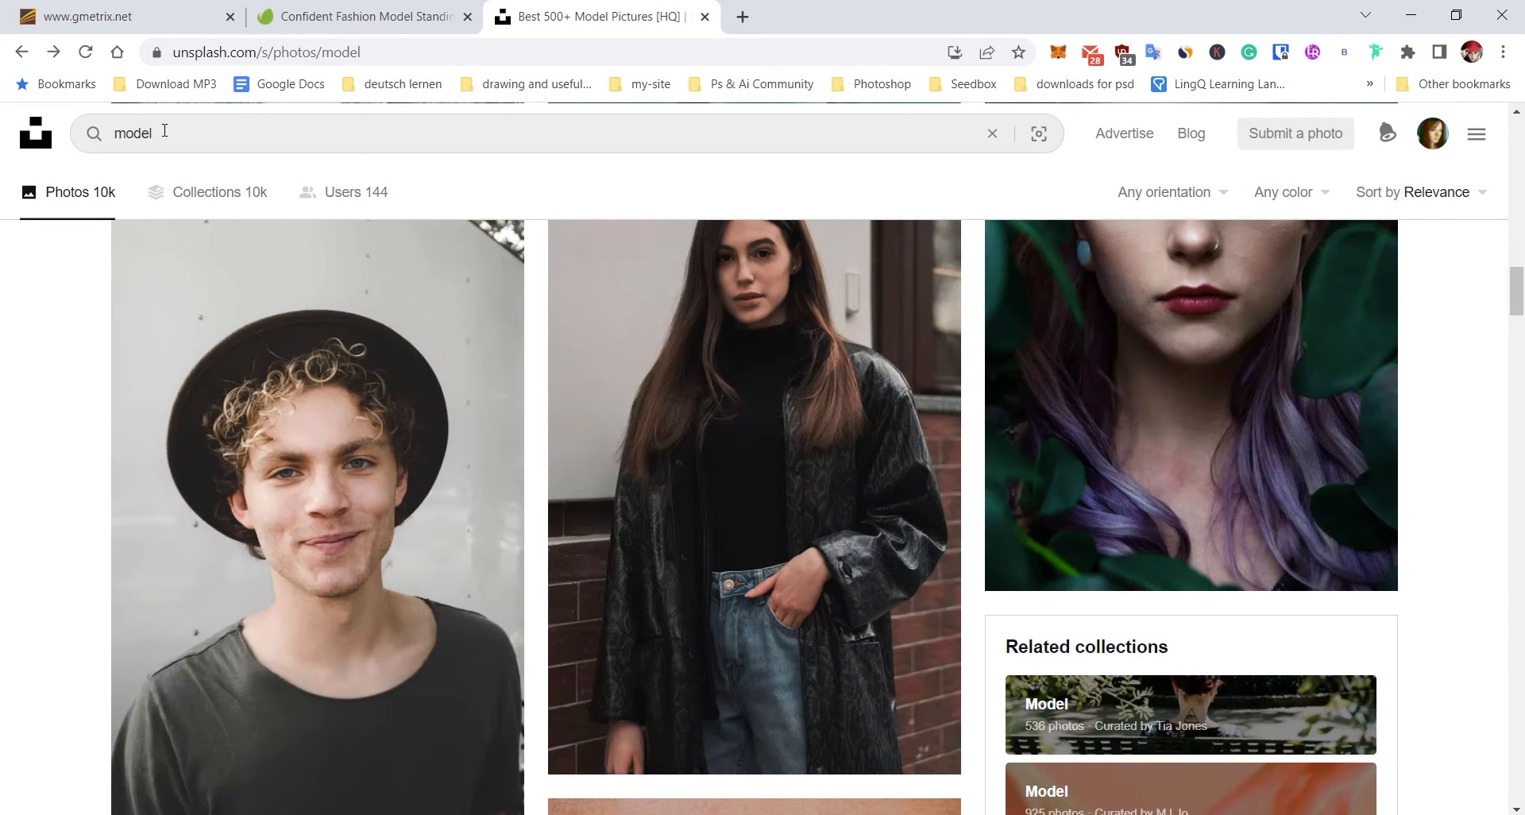
scroll(672, 538, down, 5)
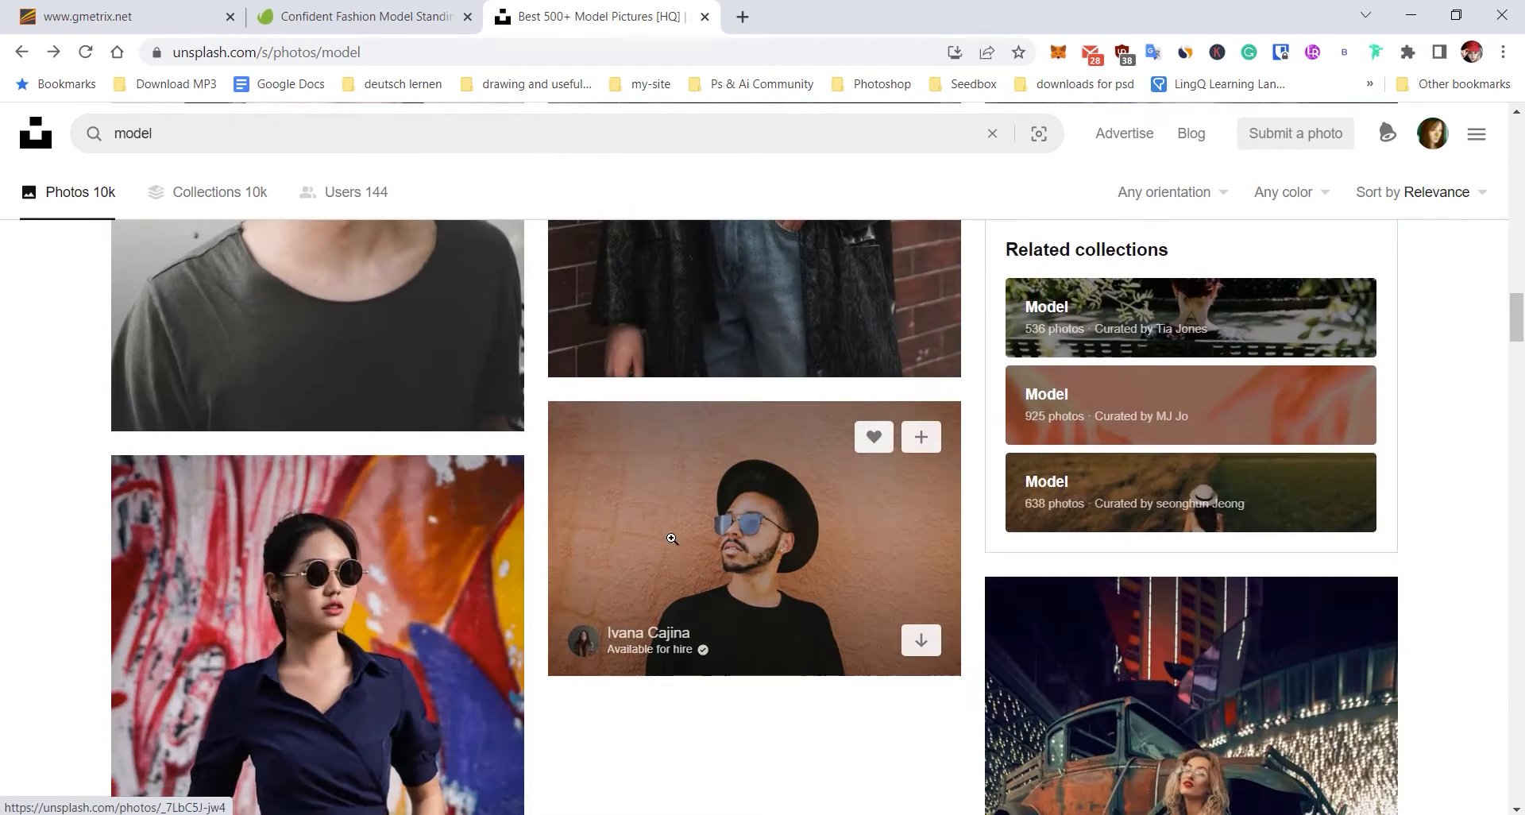
scroll(636, 586, down, 5)
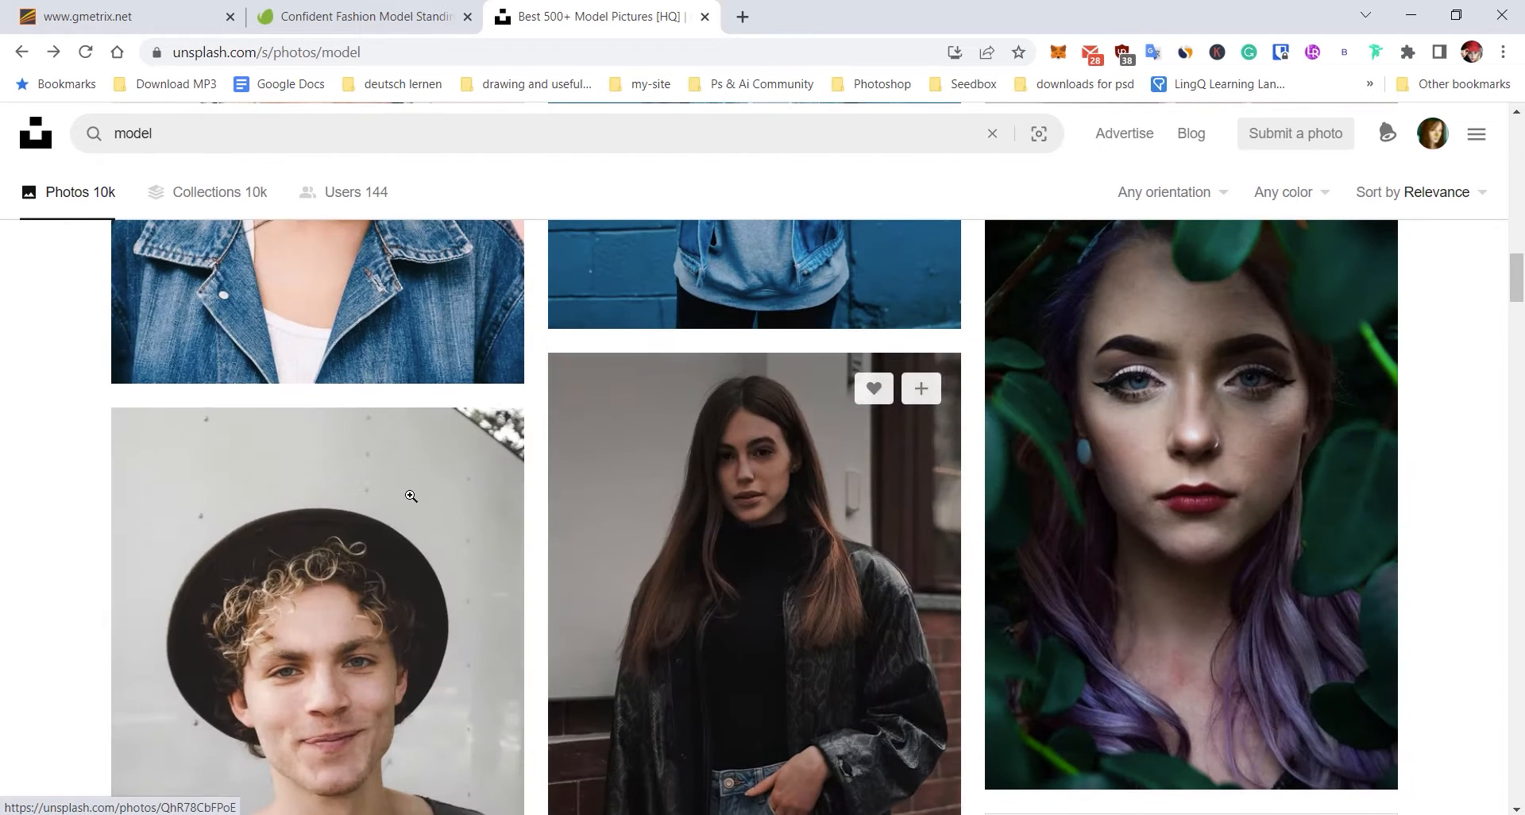
scroll(460, 449, up, 5)
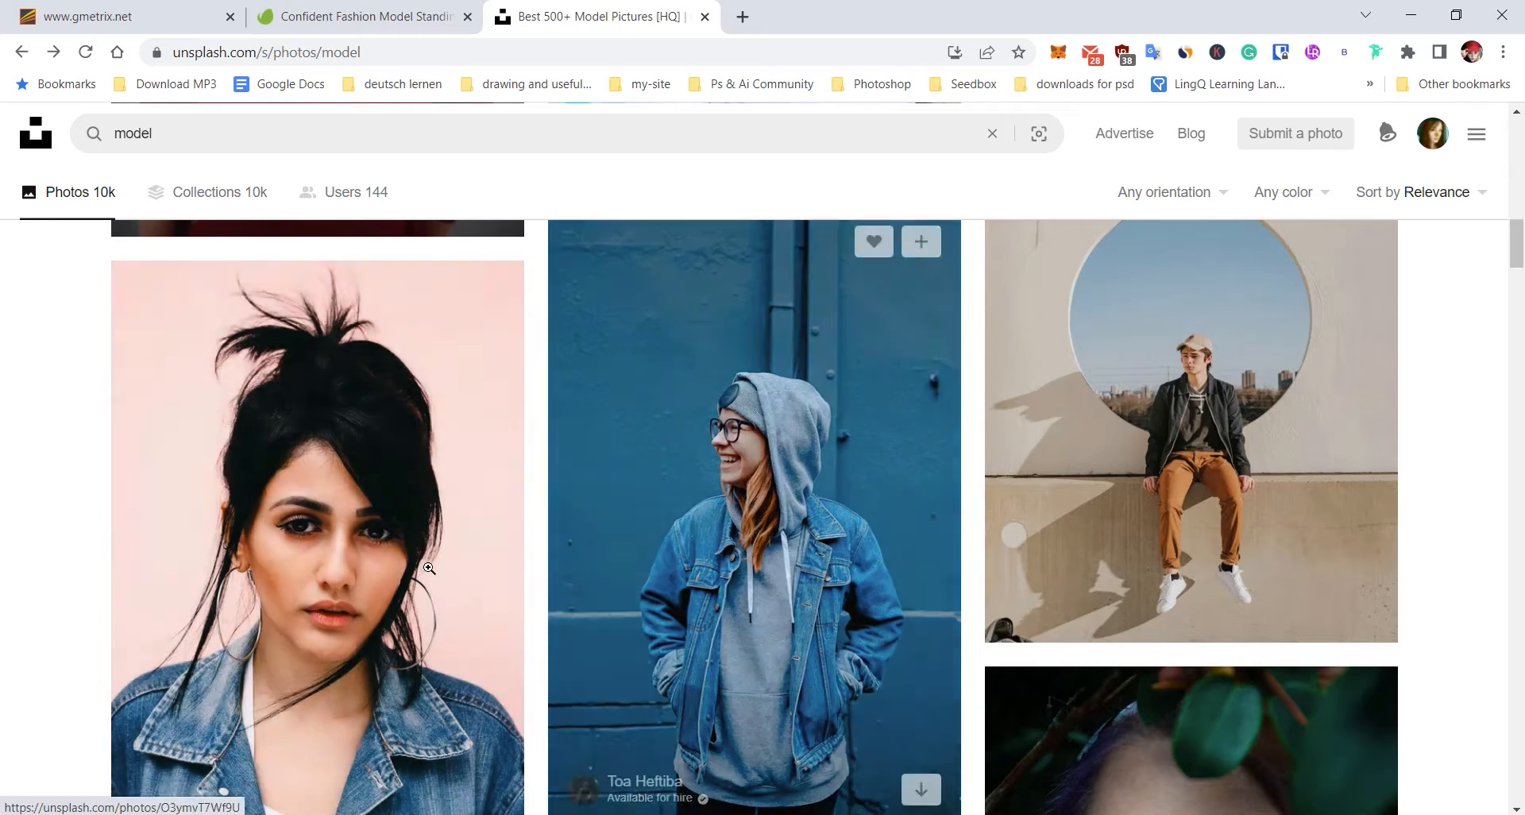
scroll(984, 538, up, 1)
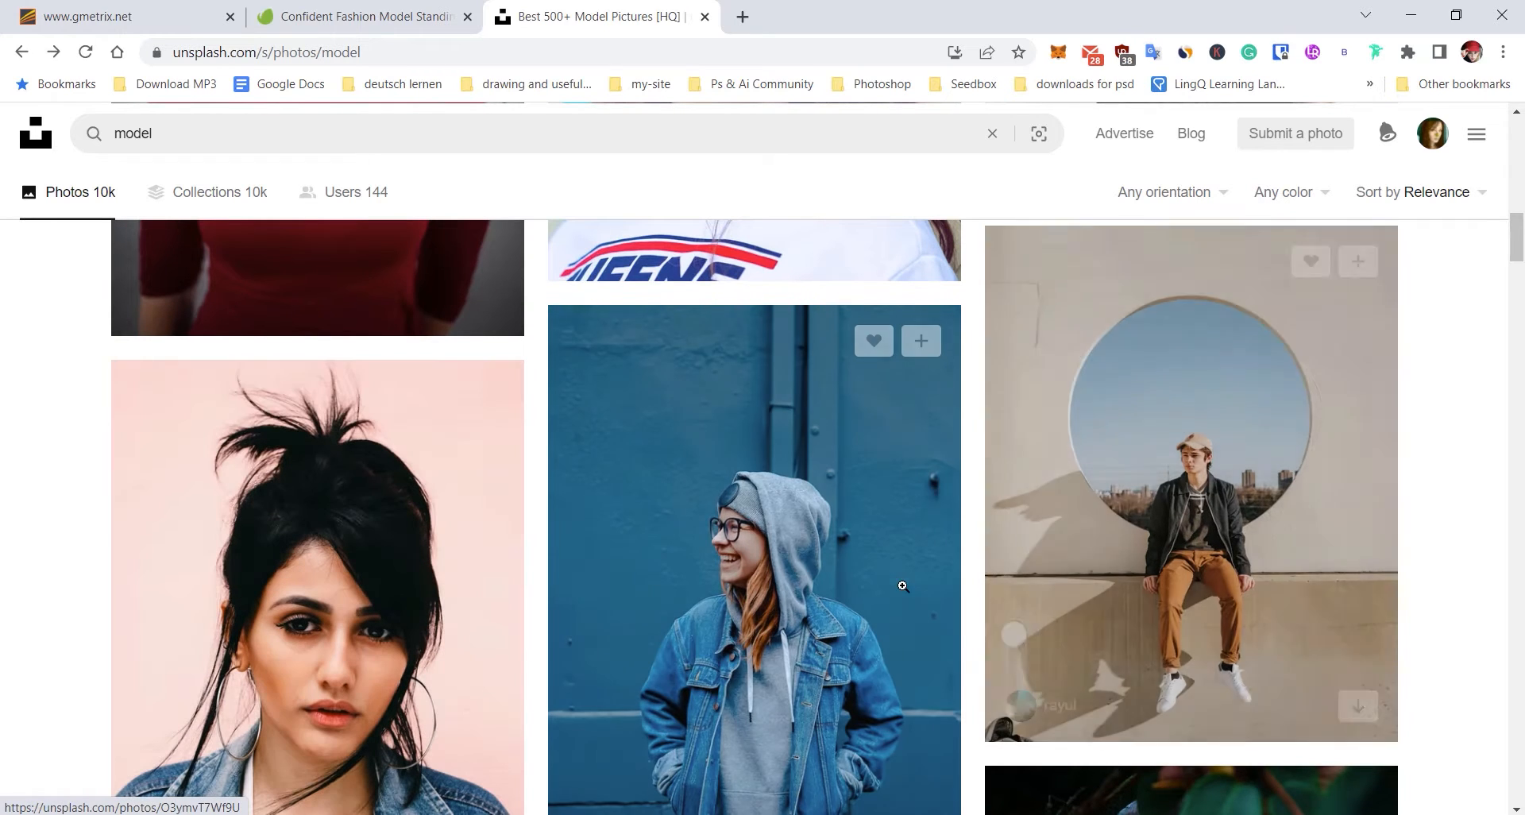
scroll(791, 548, down, 2)
scroll(791, 548, down, 6)
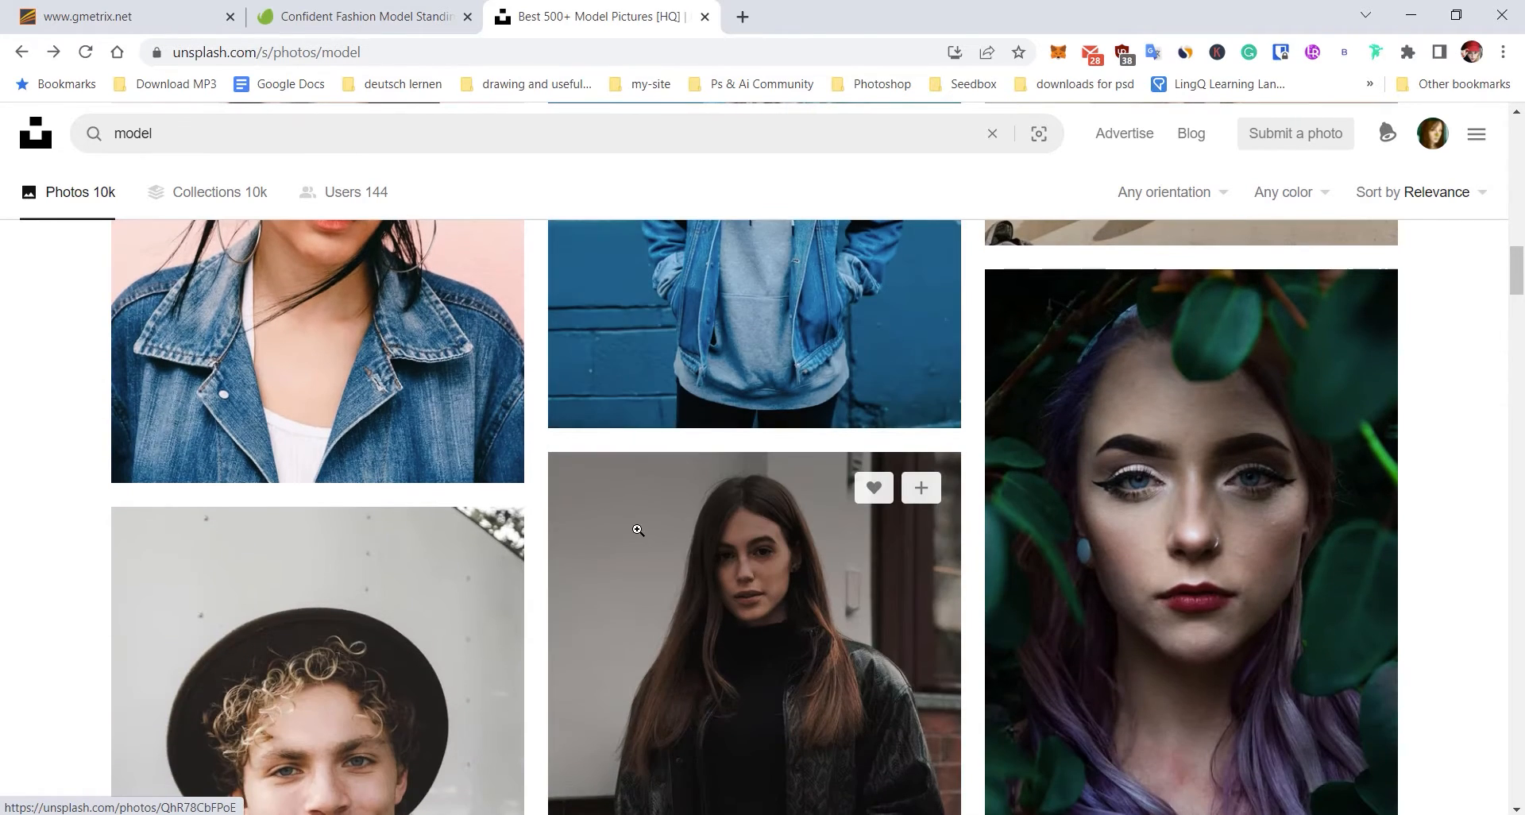
scroll(569, 494, down, 2)
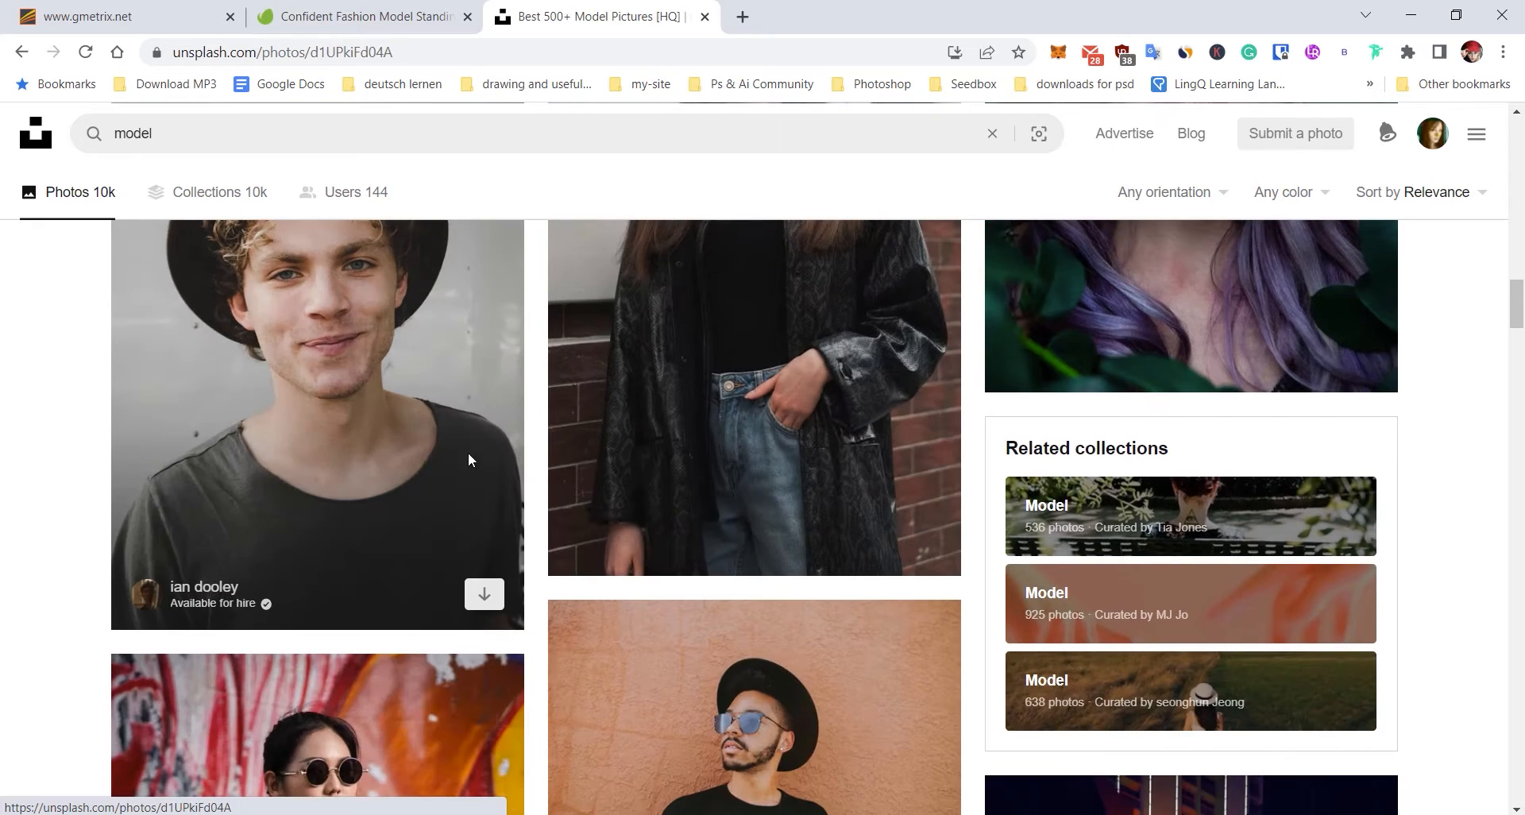
Preview the photos of the man in the round hat and the woman in sunglasses and red shirt on Unsplash
click(453, 504)
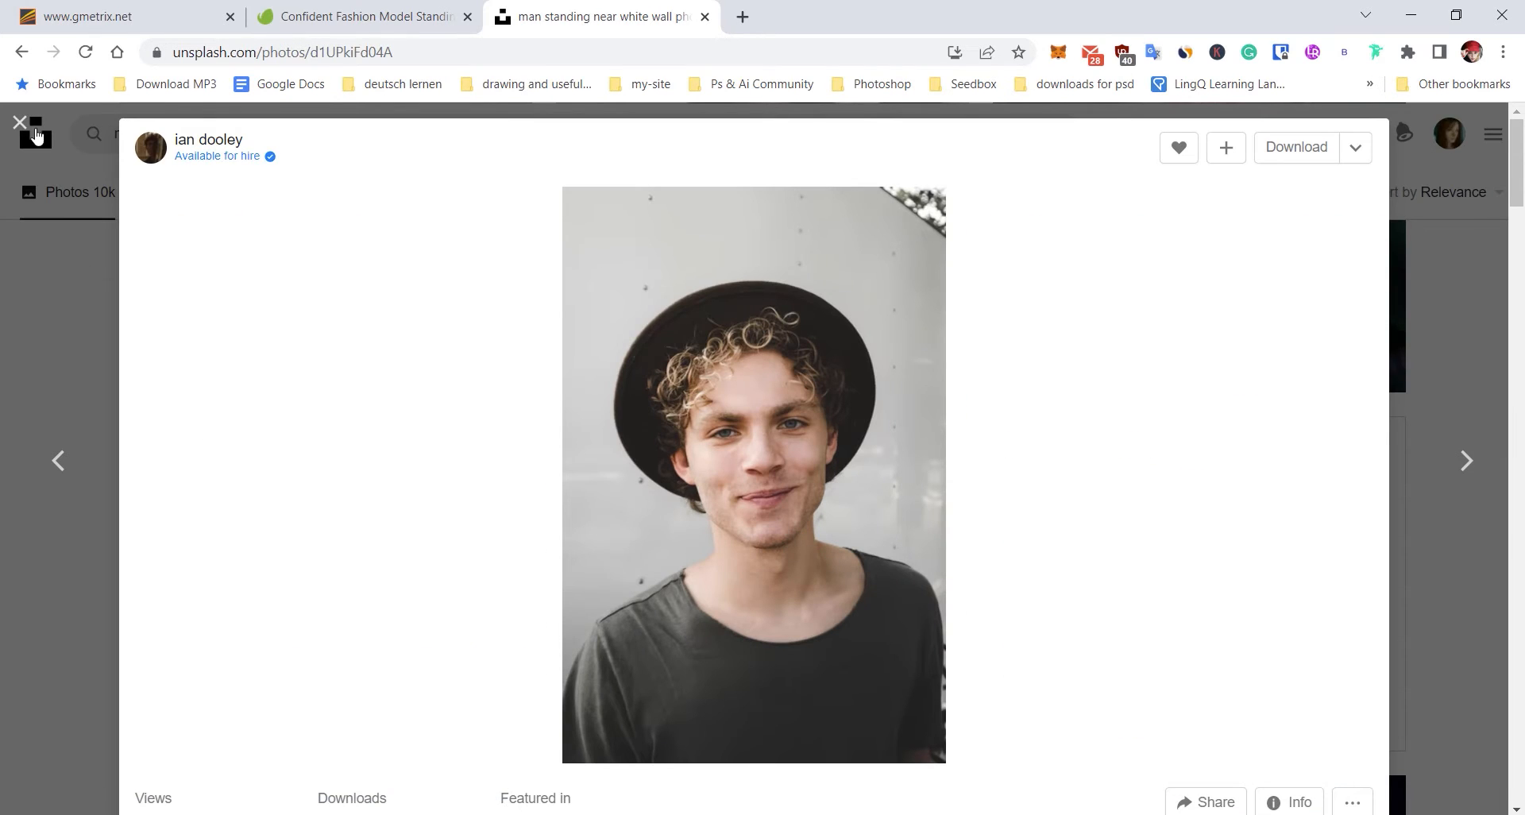
click(19, 122)
scroll(616, 441, down, 5)
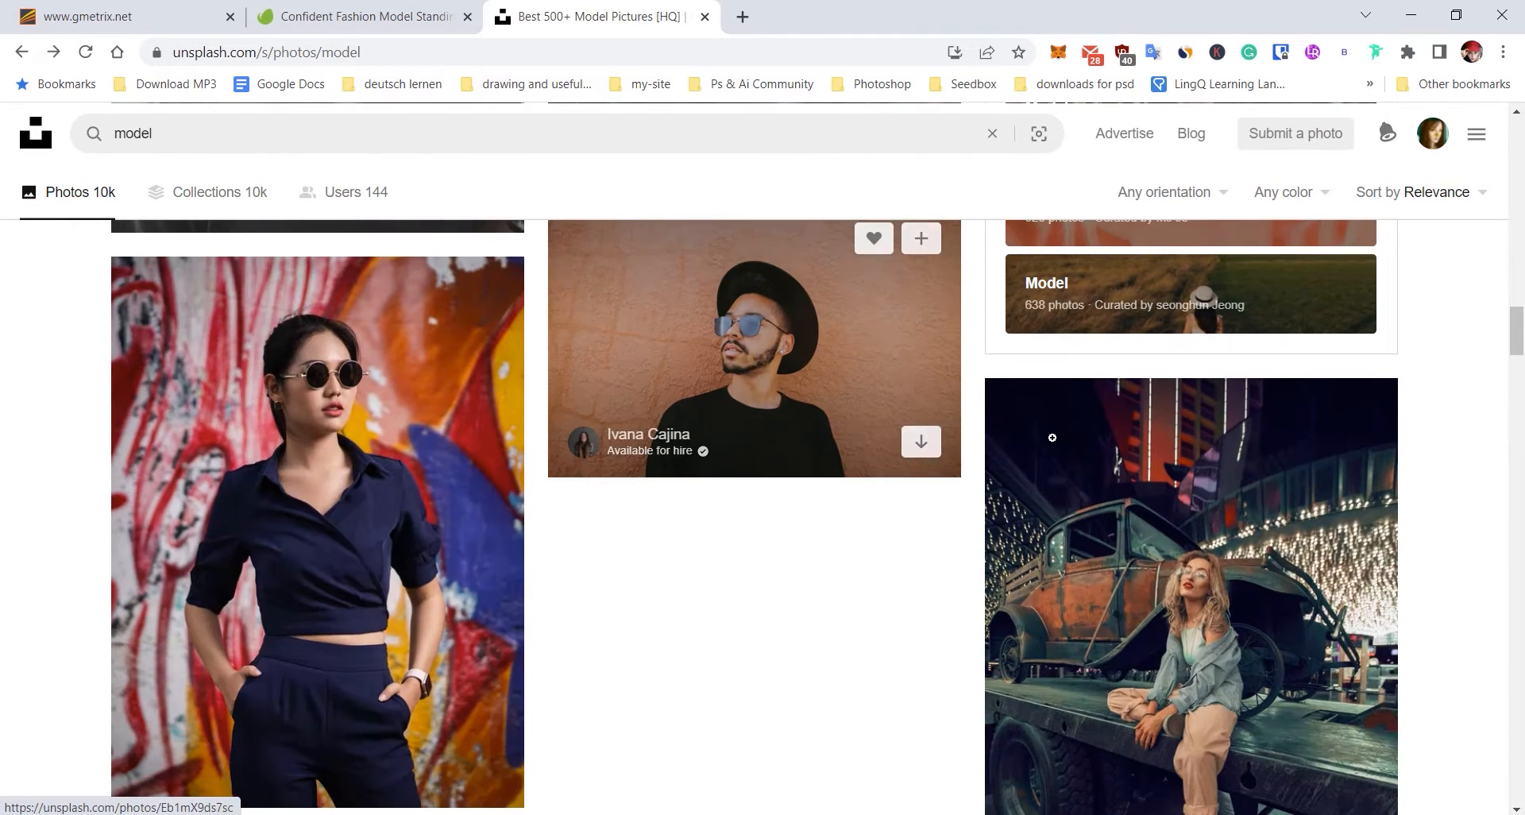
scroll(936, 475, down, 6)
scroll(936, 474, down, 4)
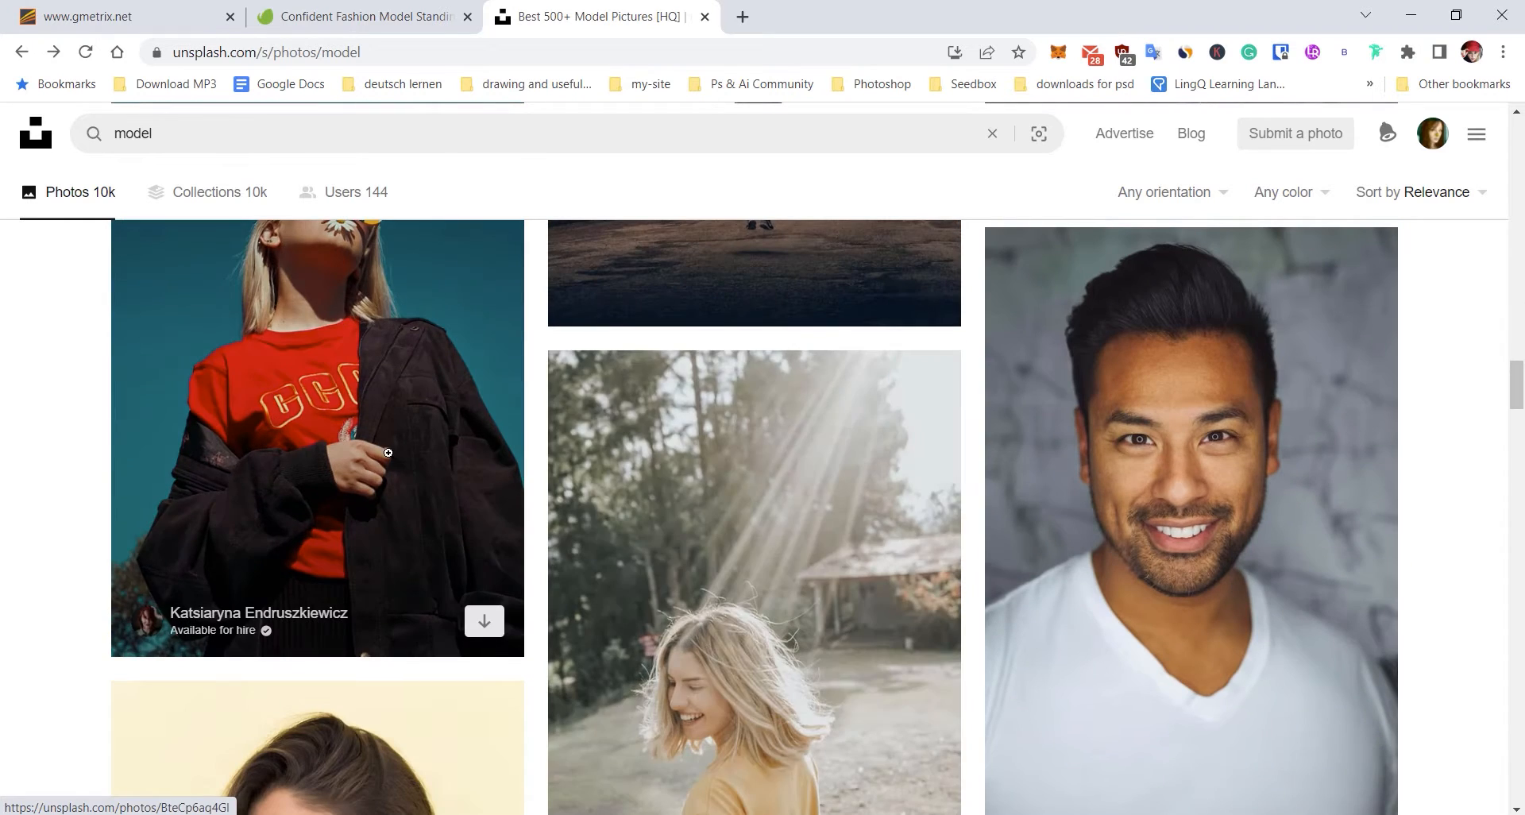
click(405, 470)
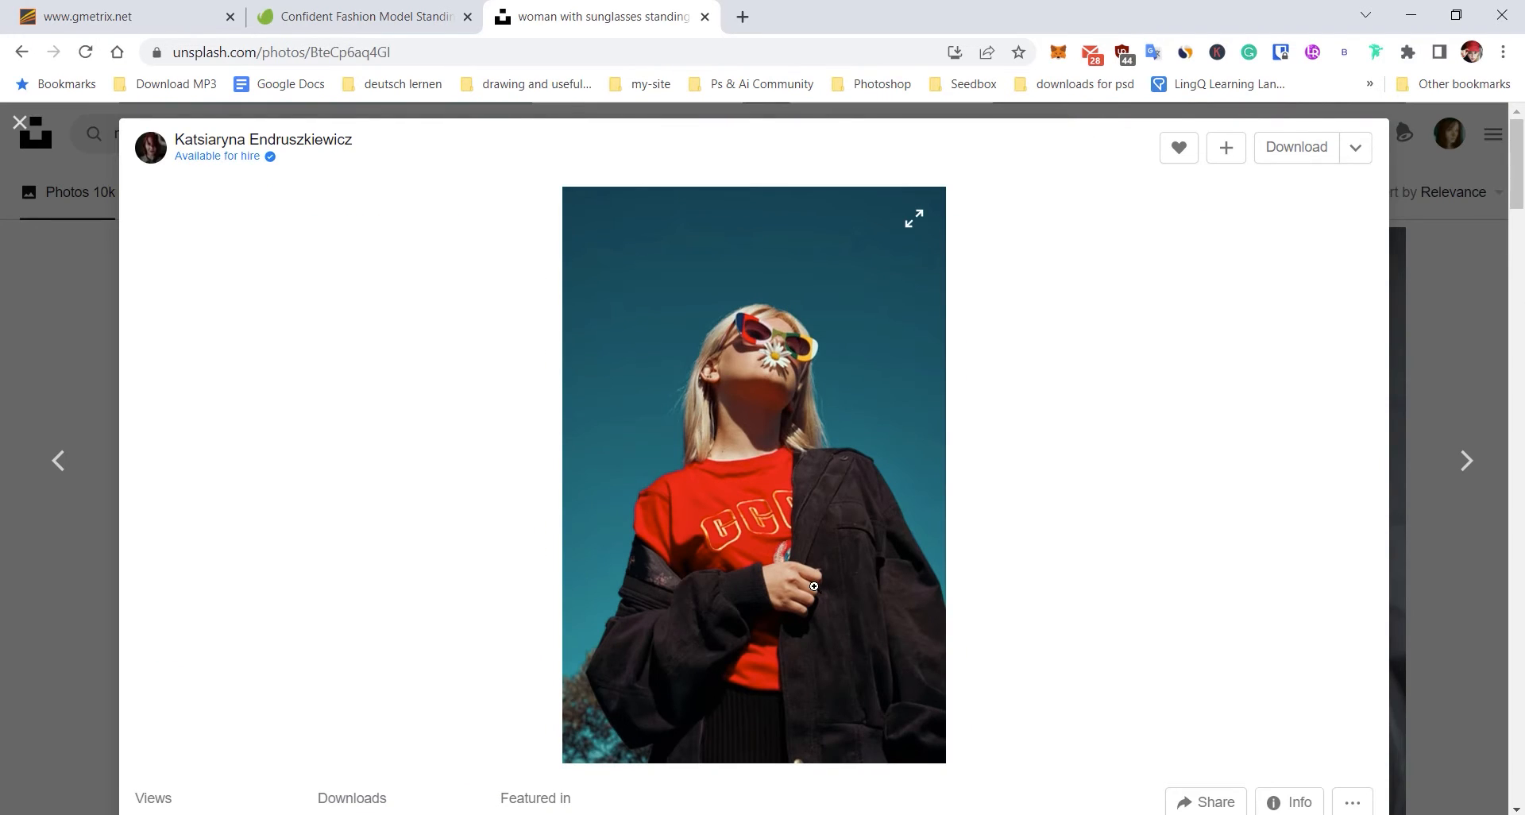
click(19, 123)
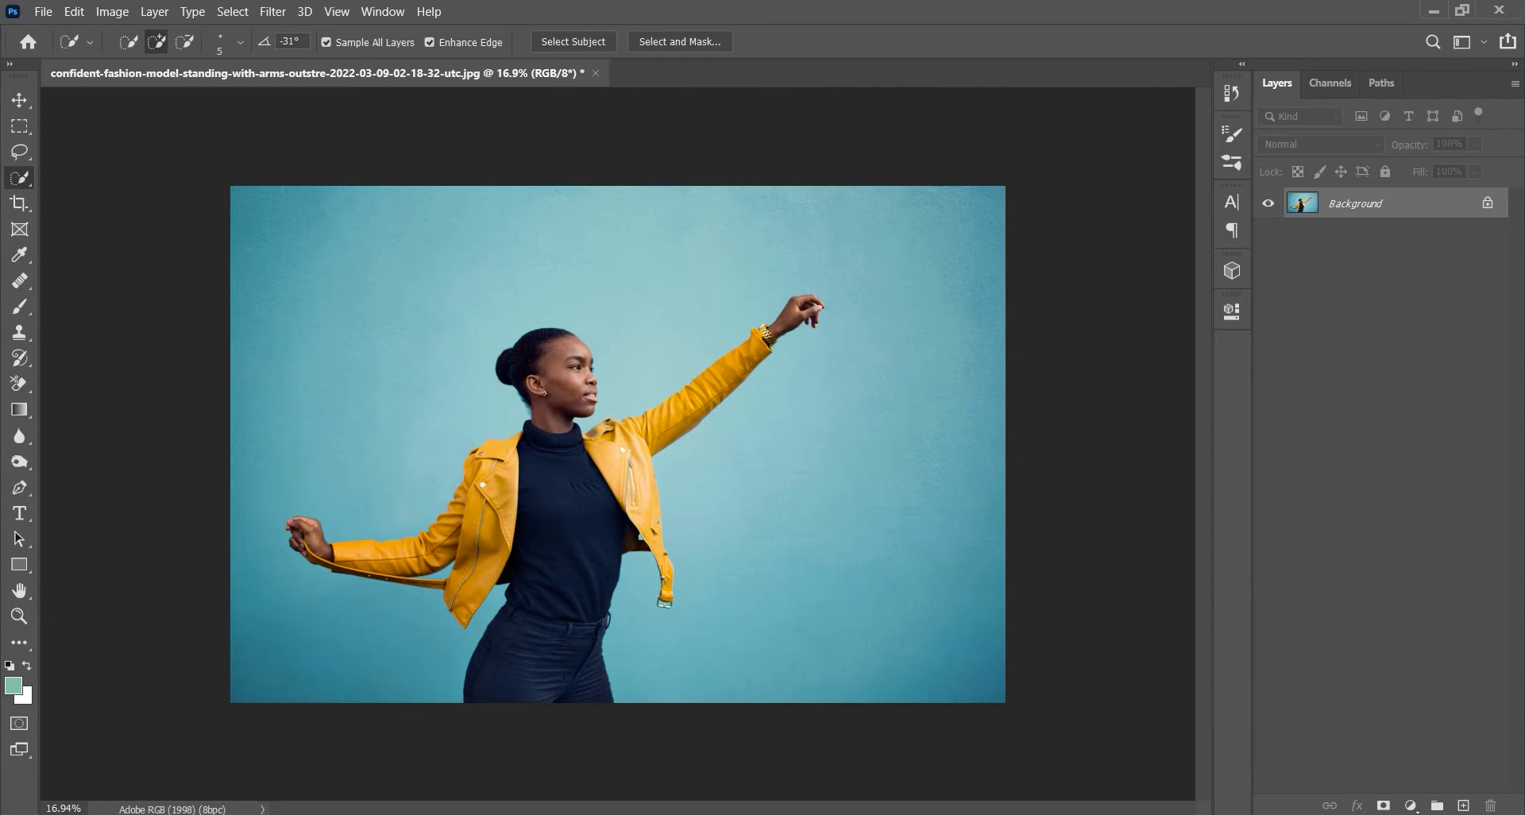
Switch to Photoshop and select the woman in the yellow jacket automatically with the Subject command
click(19, 100)
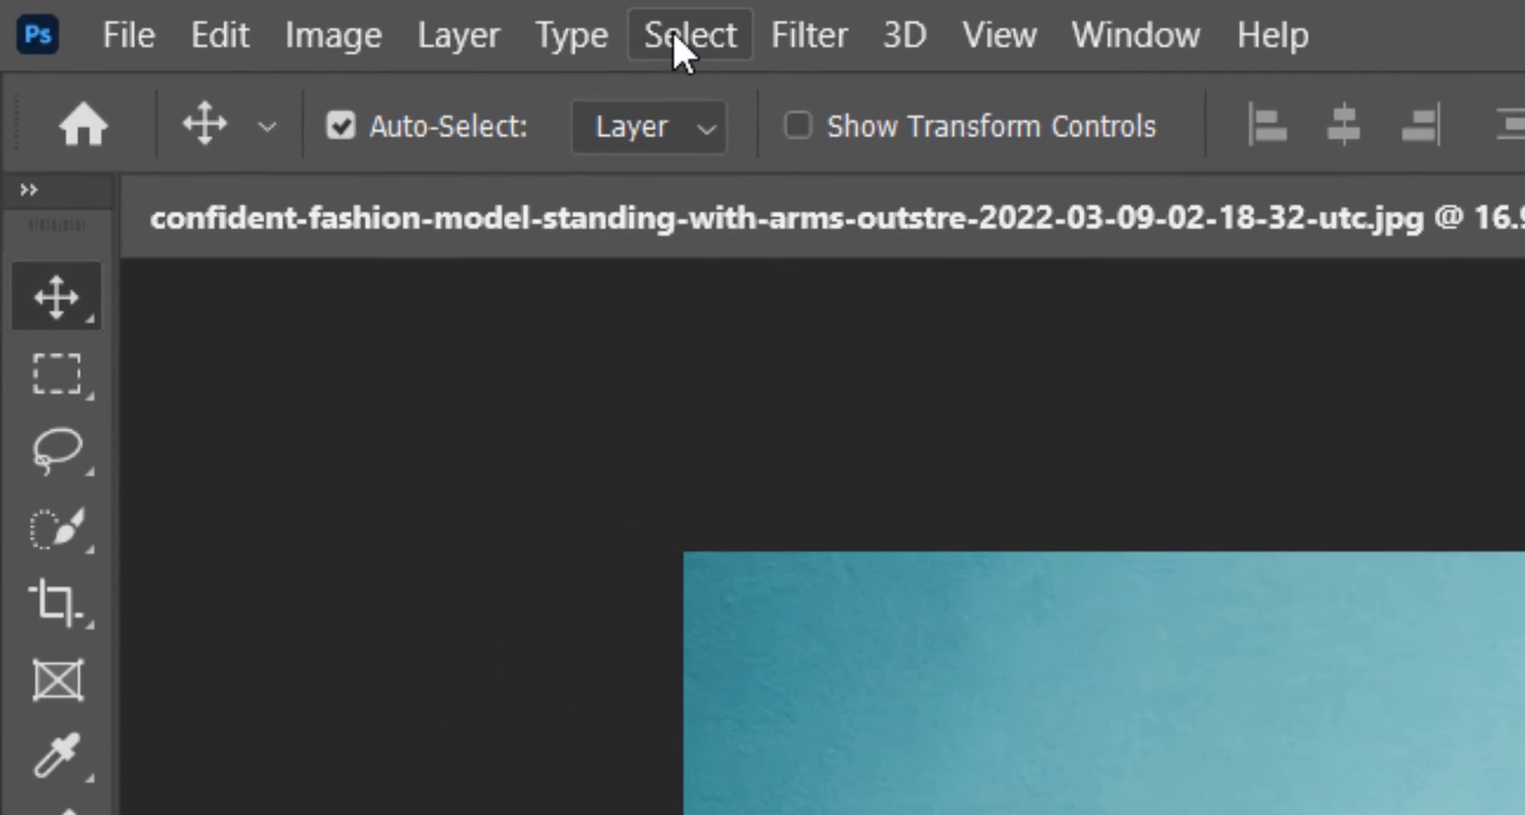
click(685, 36)
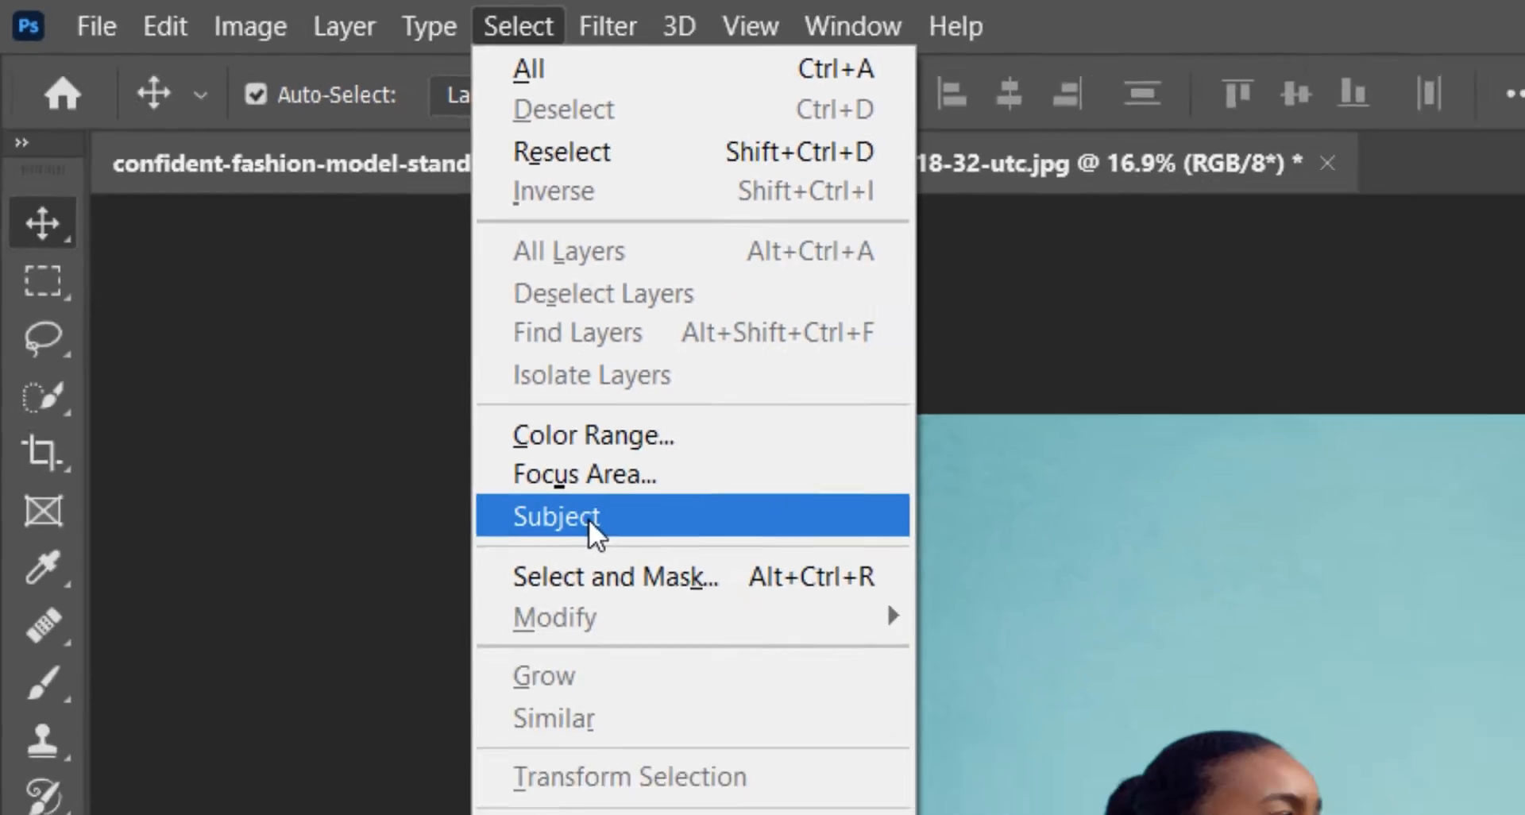
click(783, 690)
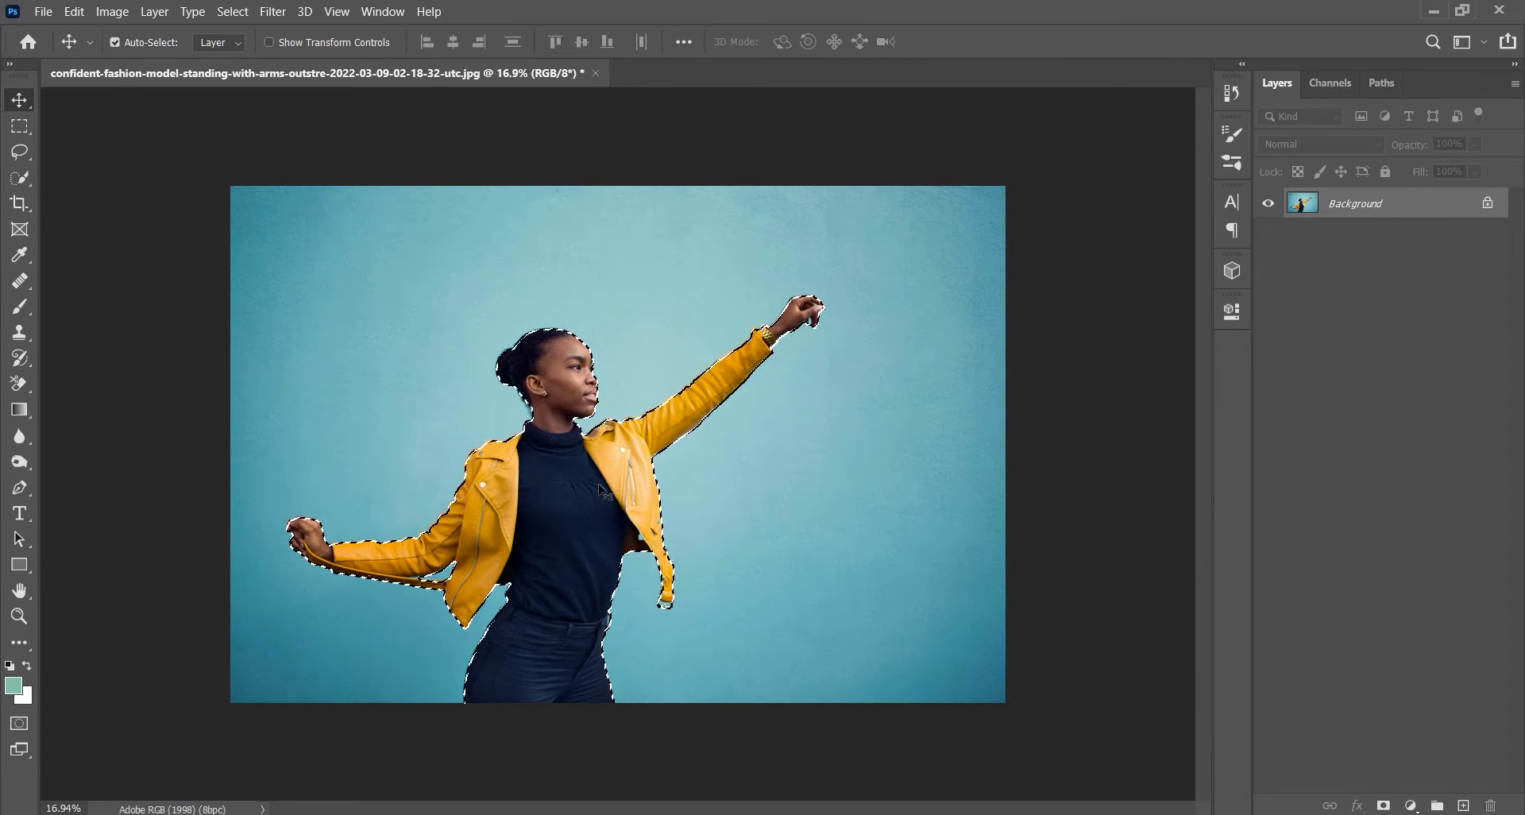
Subtract the blue background gap enclosed by the thumb and index finger of the raised hand using the Quick Selection tool
scroll(807, 307, up, 3)
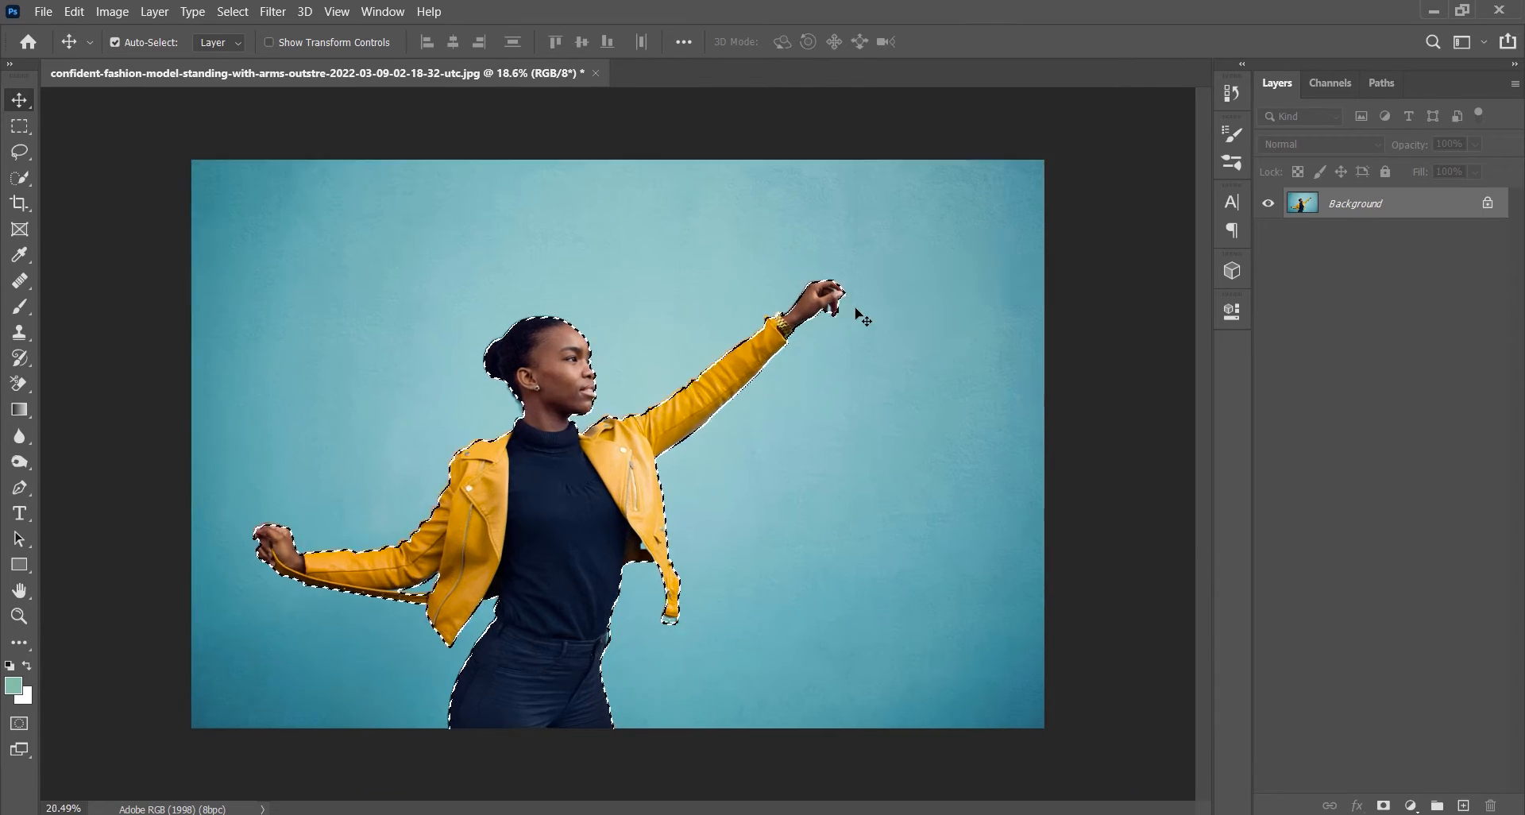
scroll(924, 249, up, 6)
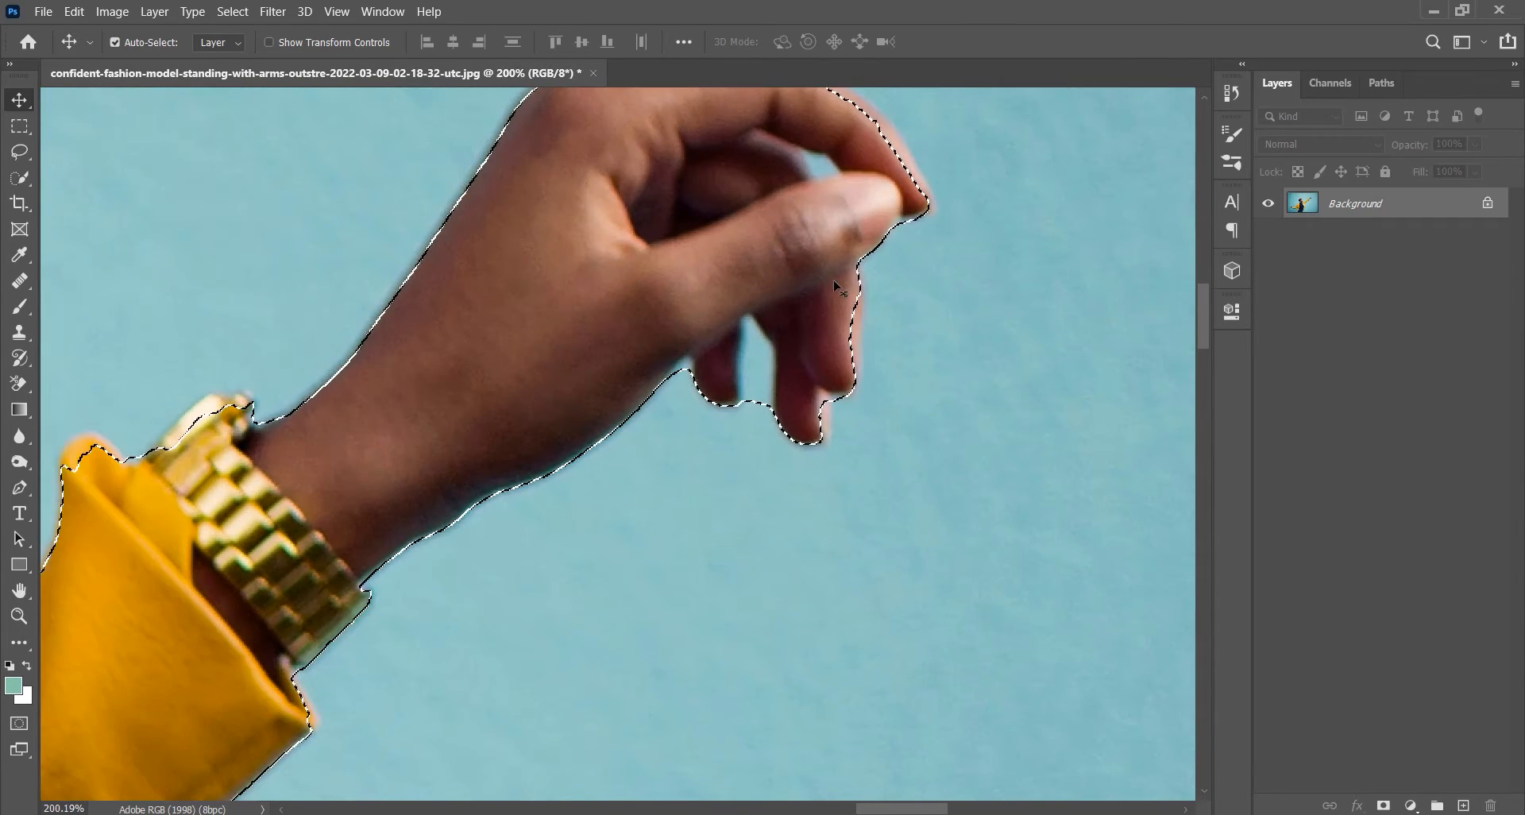
drag(699, 214, 651, 350)
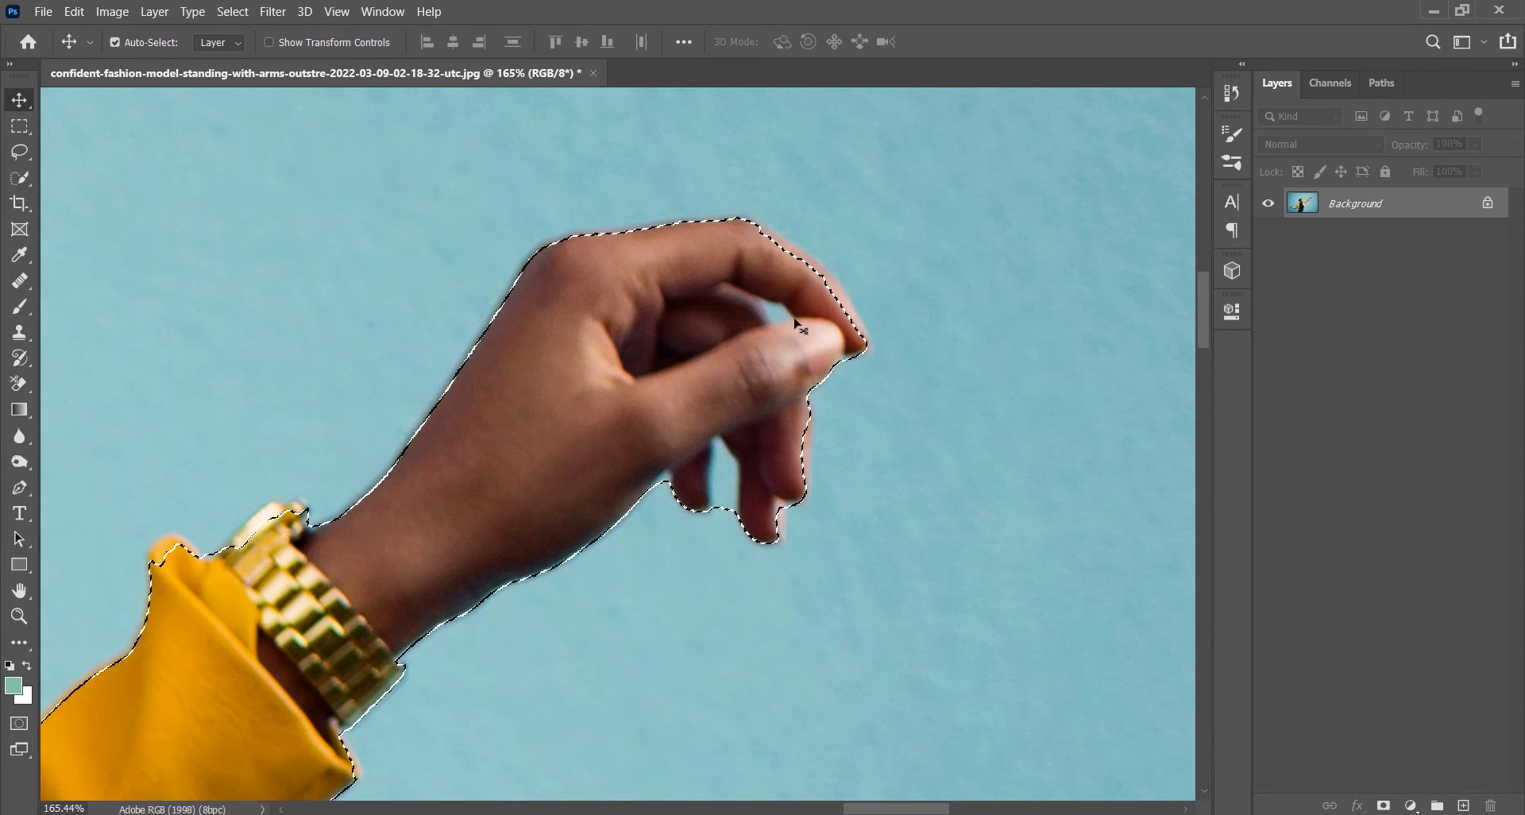
click(20, 180)
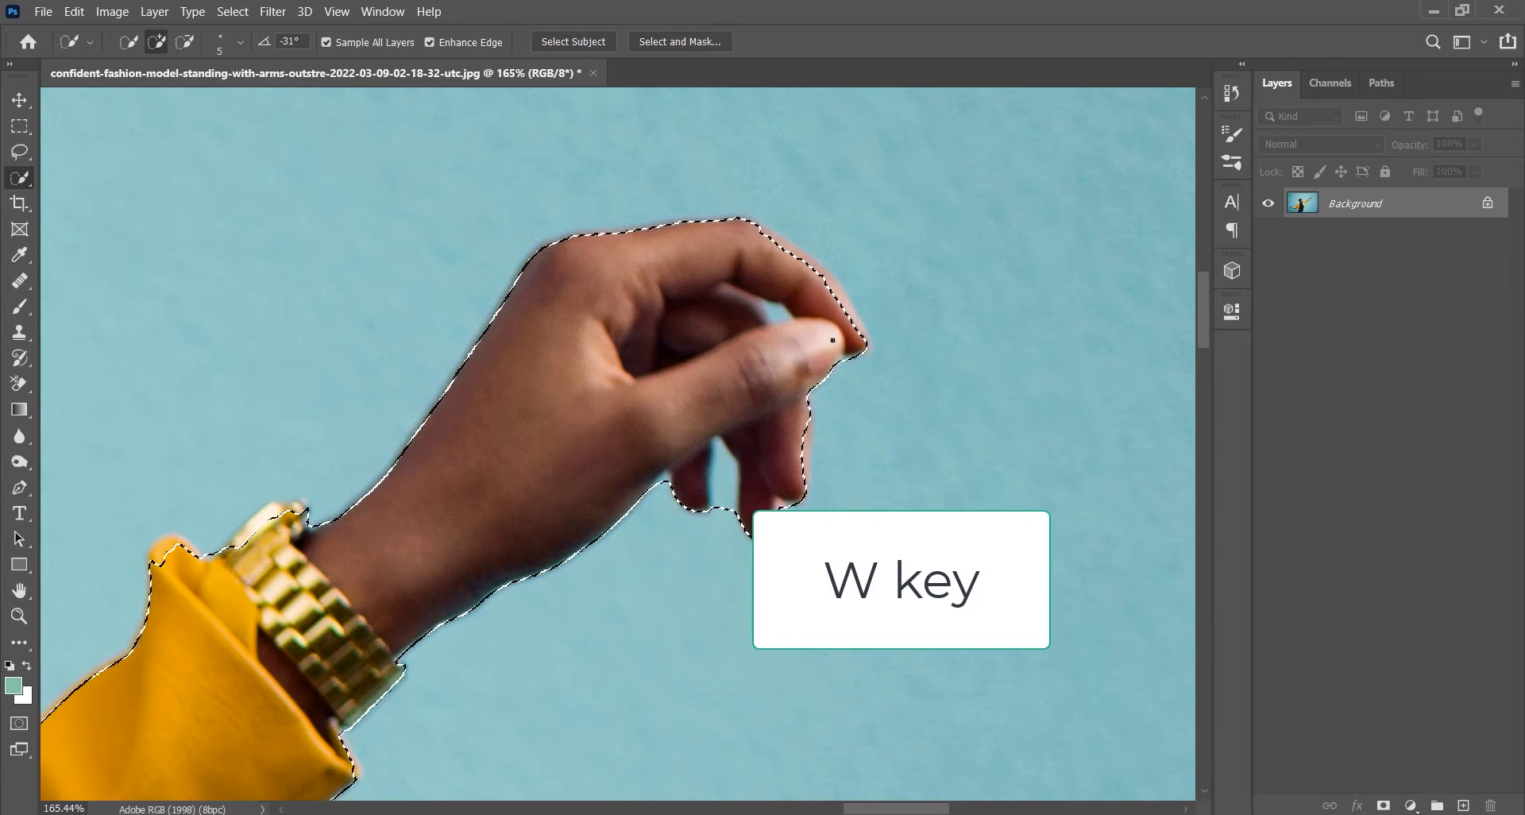
scroll(825, 316, up, 3)
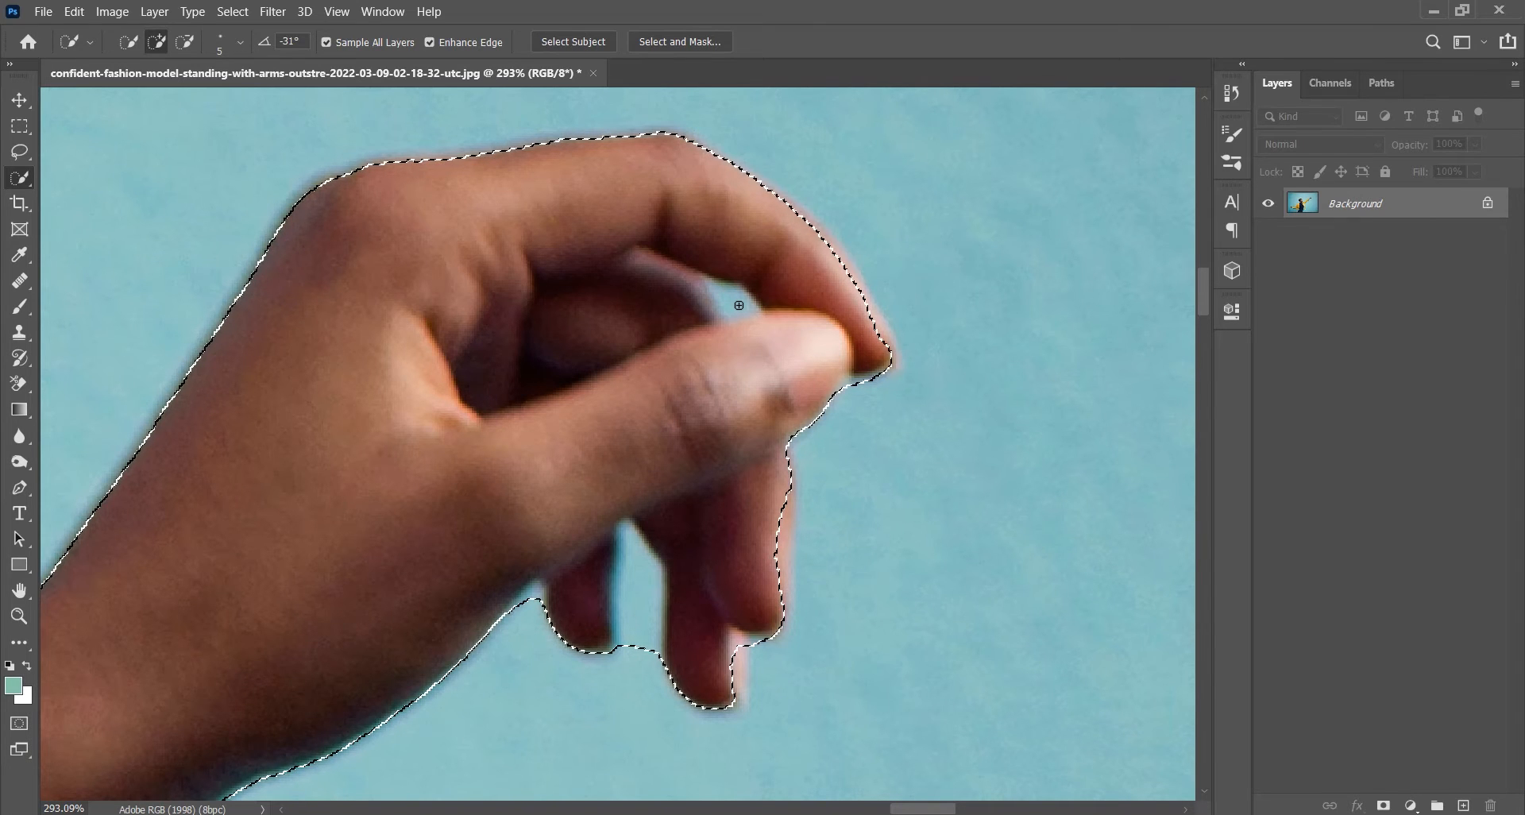
key(alt)
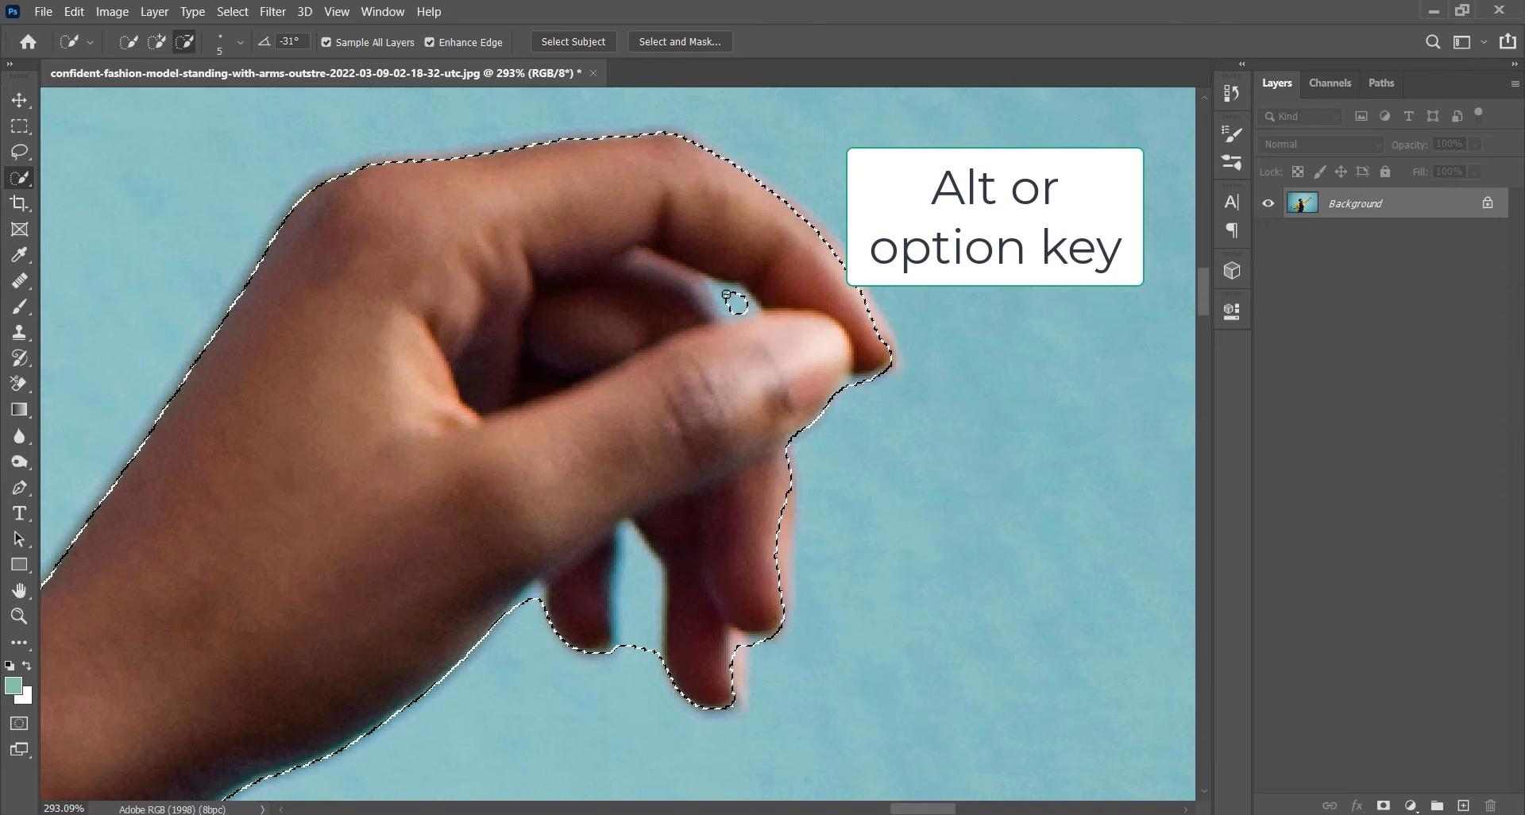
mouse_move(726, 295)
mouse_down()
mouse_move(705, 276)
mouse_move(746, 287)
mouse_move(723, 280)
mouse_move(723, 305)
mouse_up()
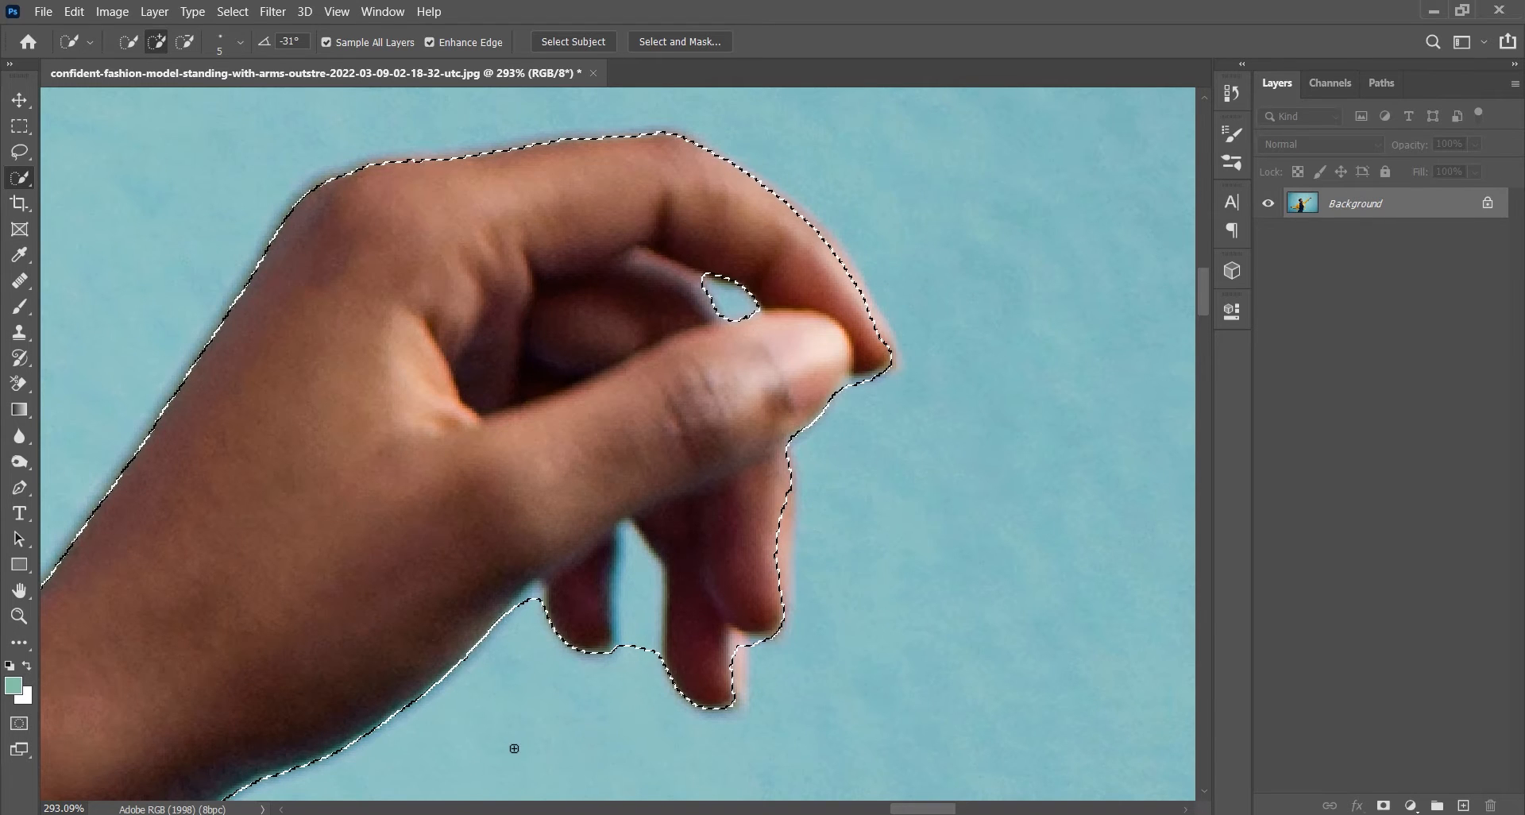
Subtract the blue background between the lower fingers of the raised hand from the selection, following the finger edges
scroll(408, 749, up, 5)
scroll(802, 572, down, 1)
key(alt)
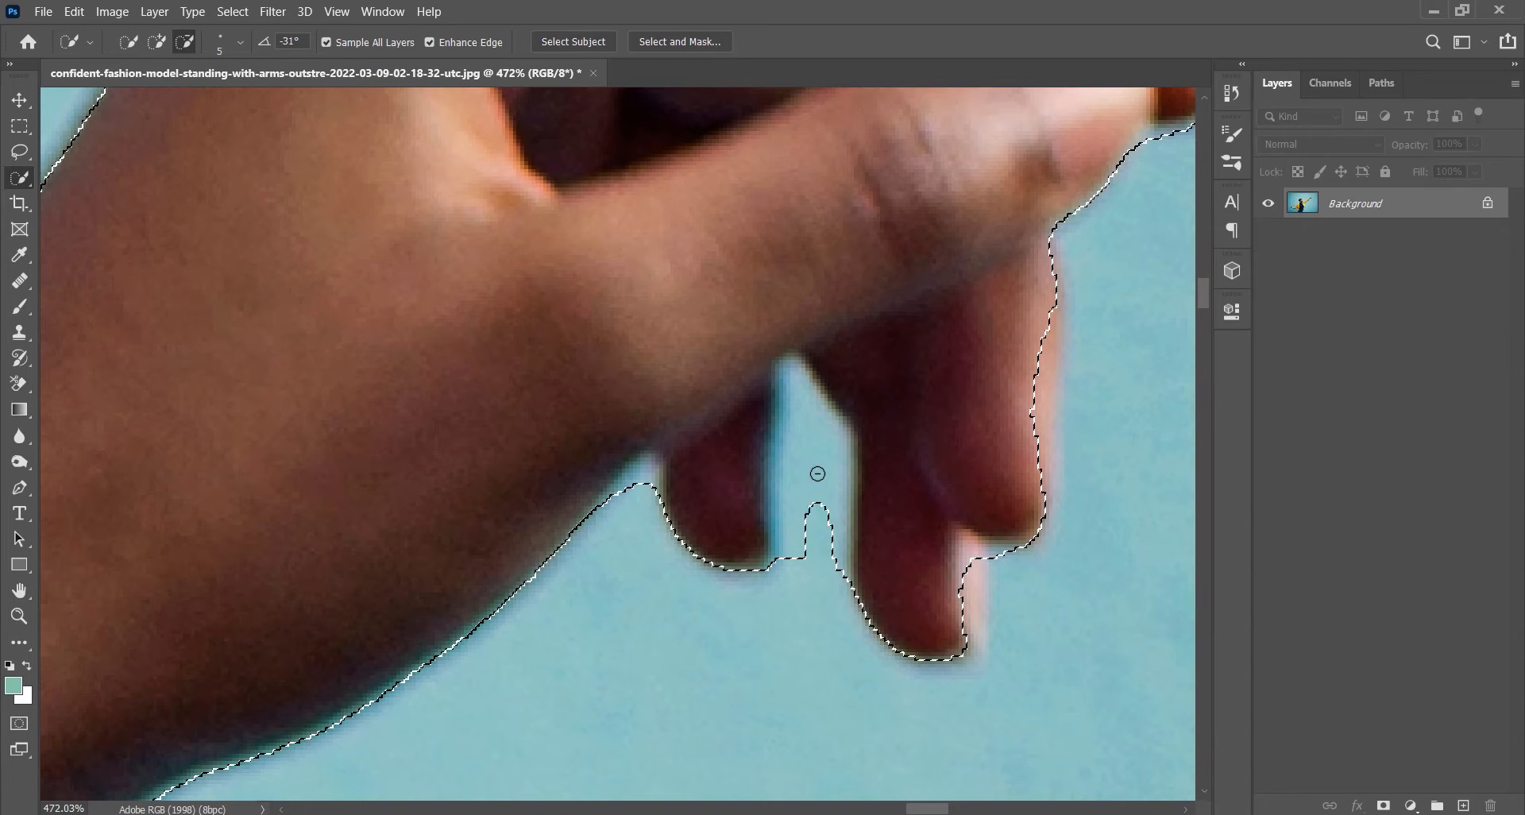
drag(795, 372, 792, 428)
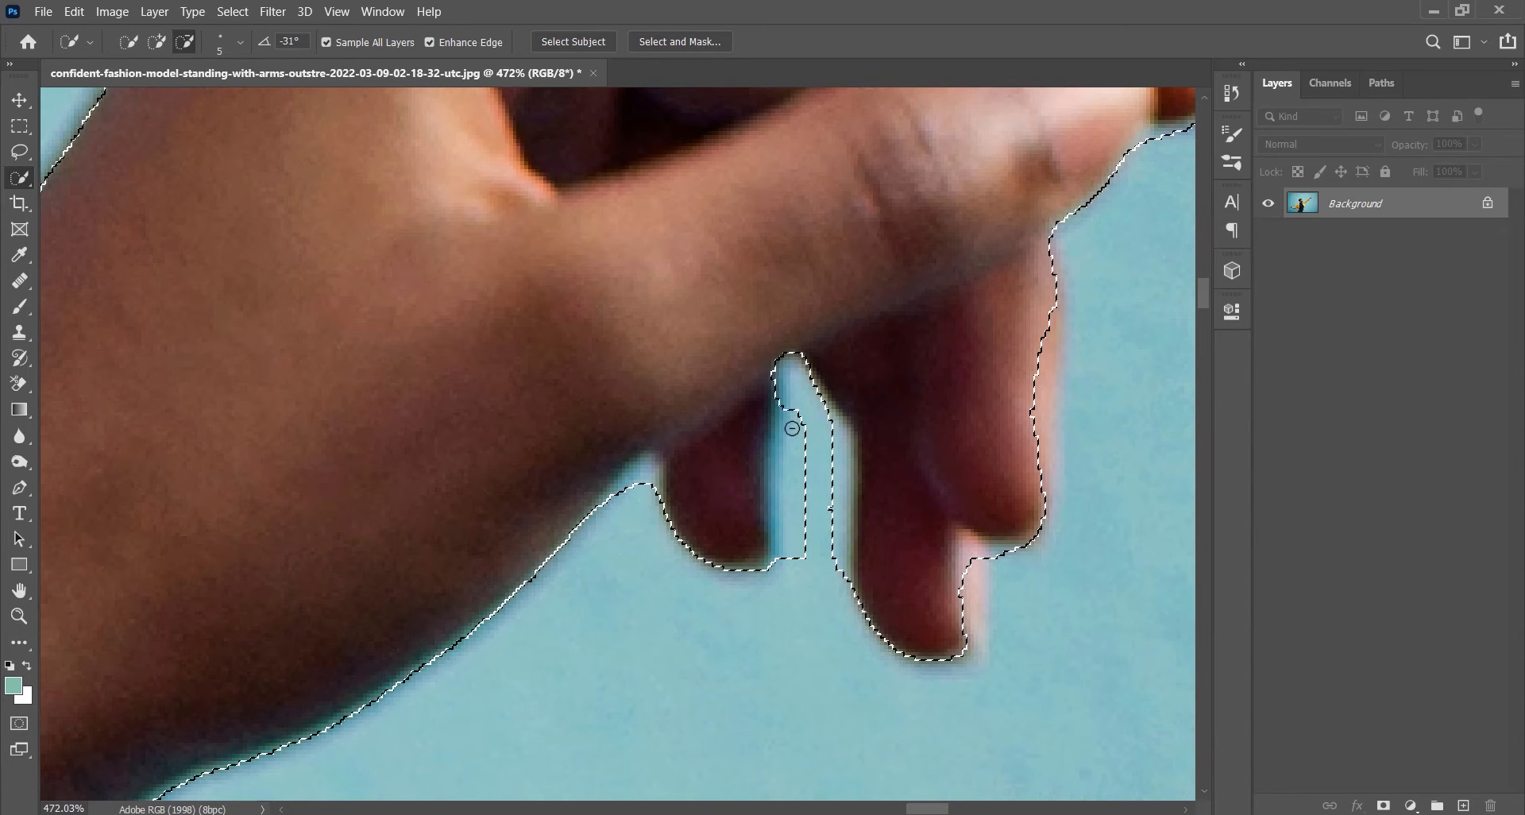
click(796, 565)
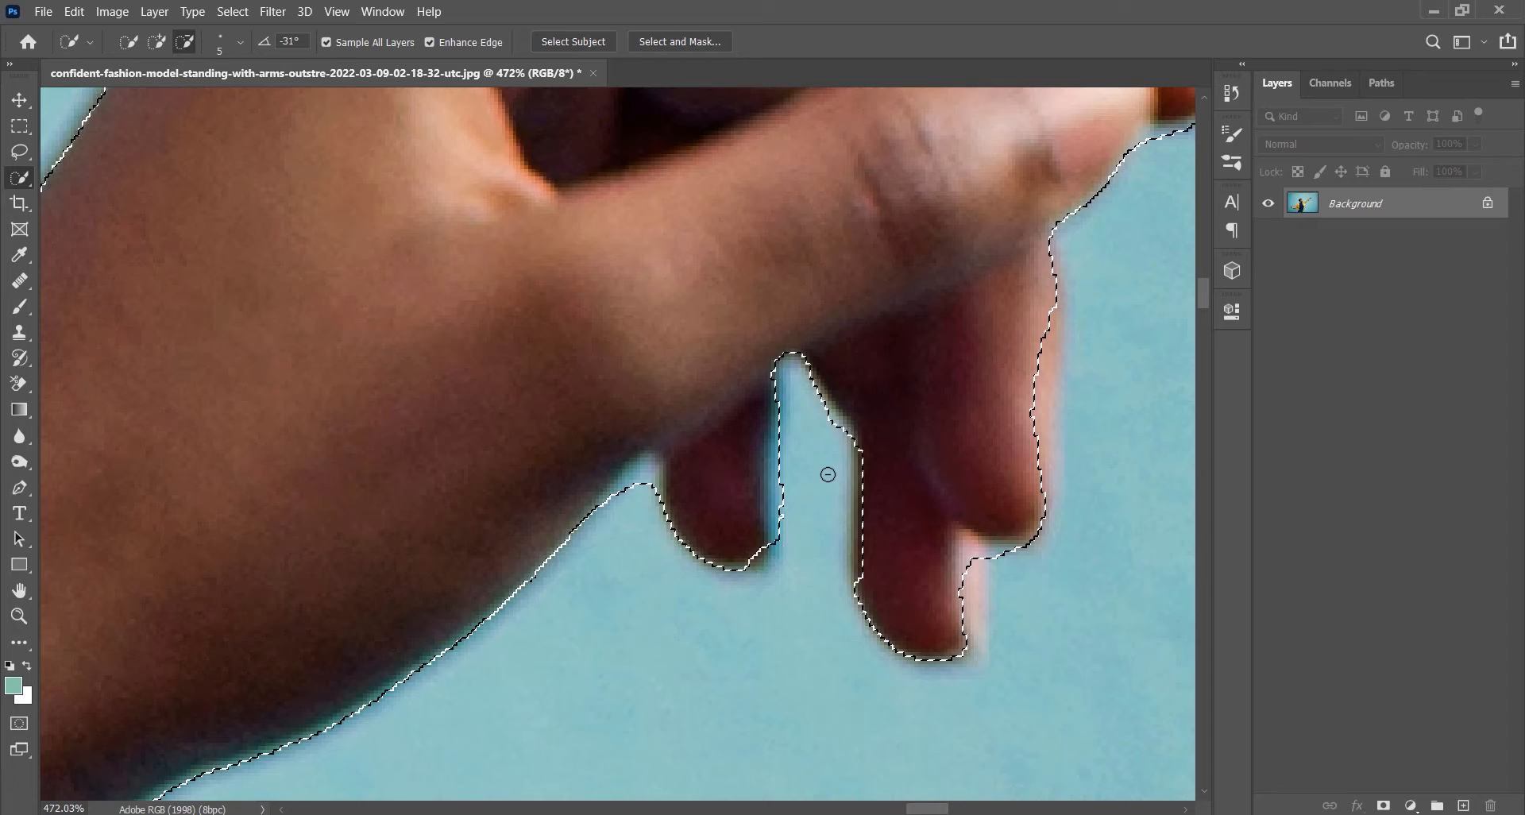
click(779, 422)
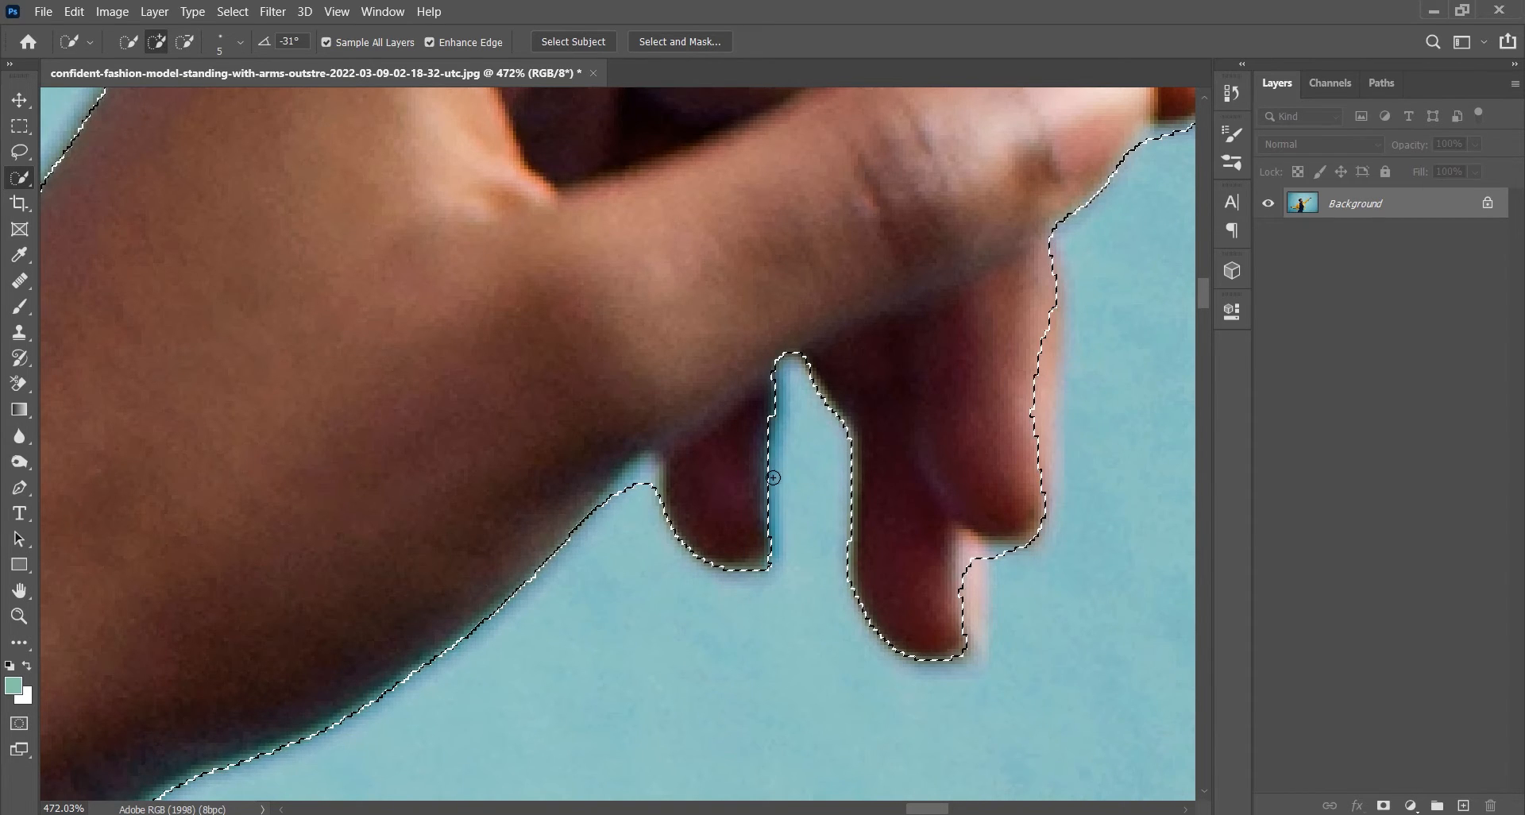
Refine the selection in the notch between the palm and the little finger by subtracting the background there
scroll(775, 498, down, 2)
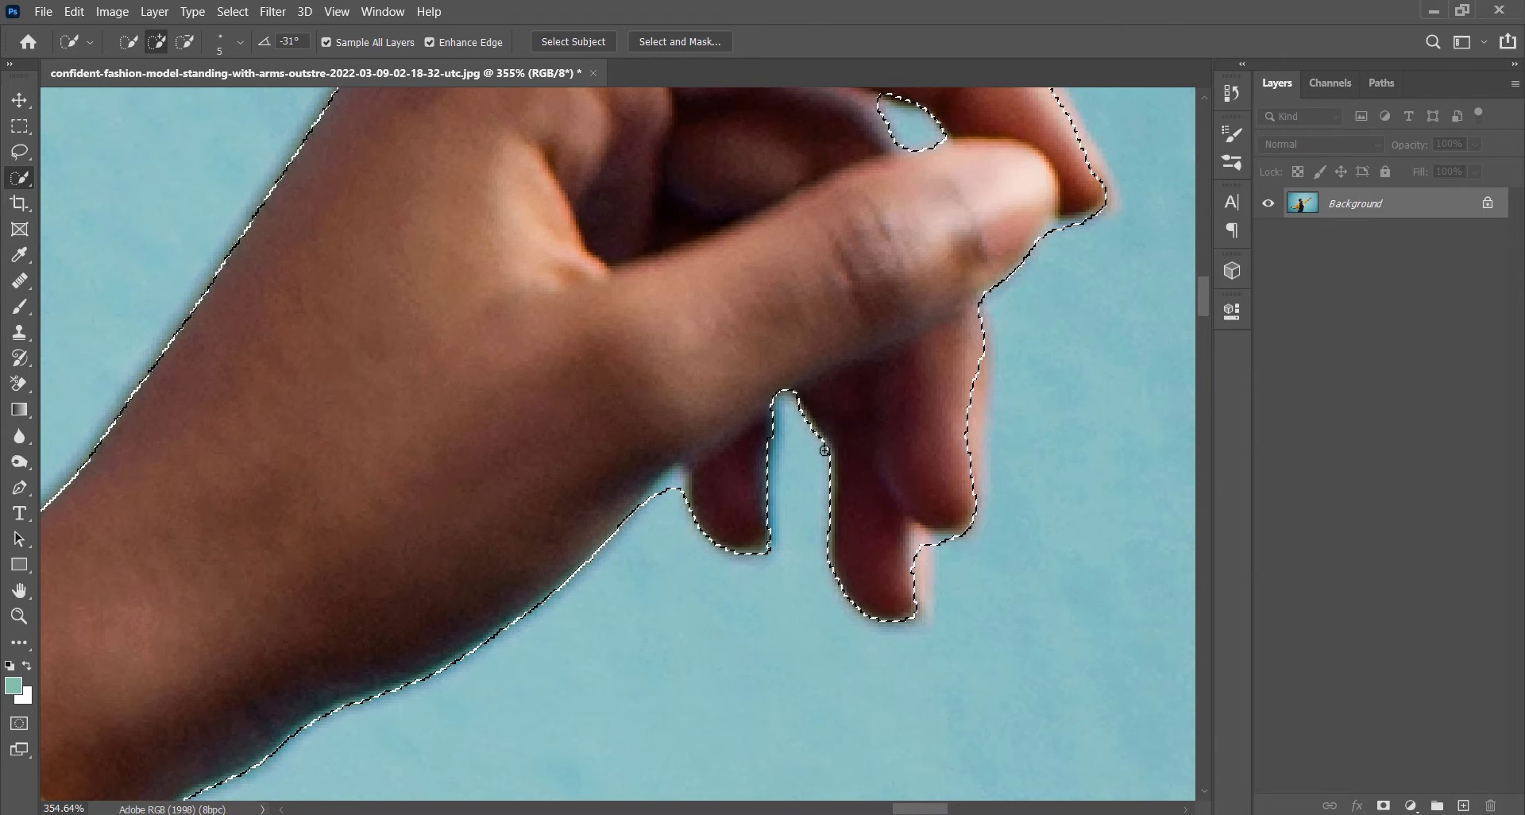
scroll(678, 494, up, 4)
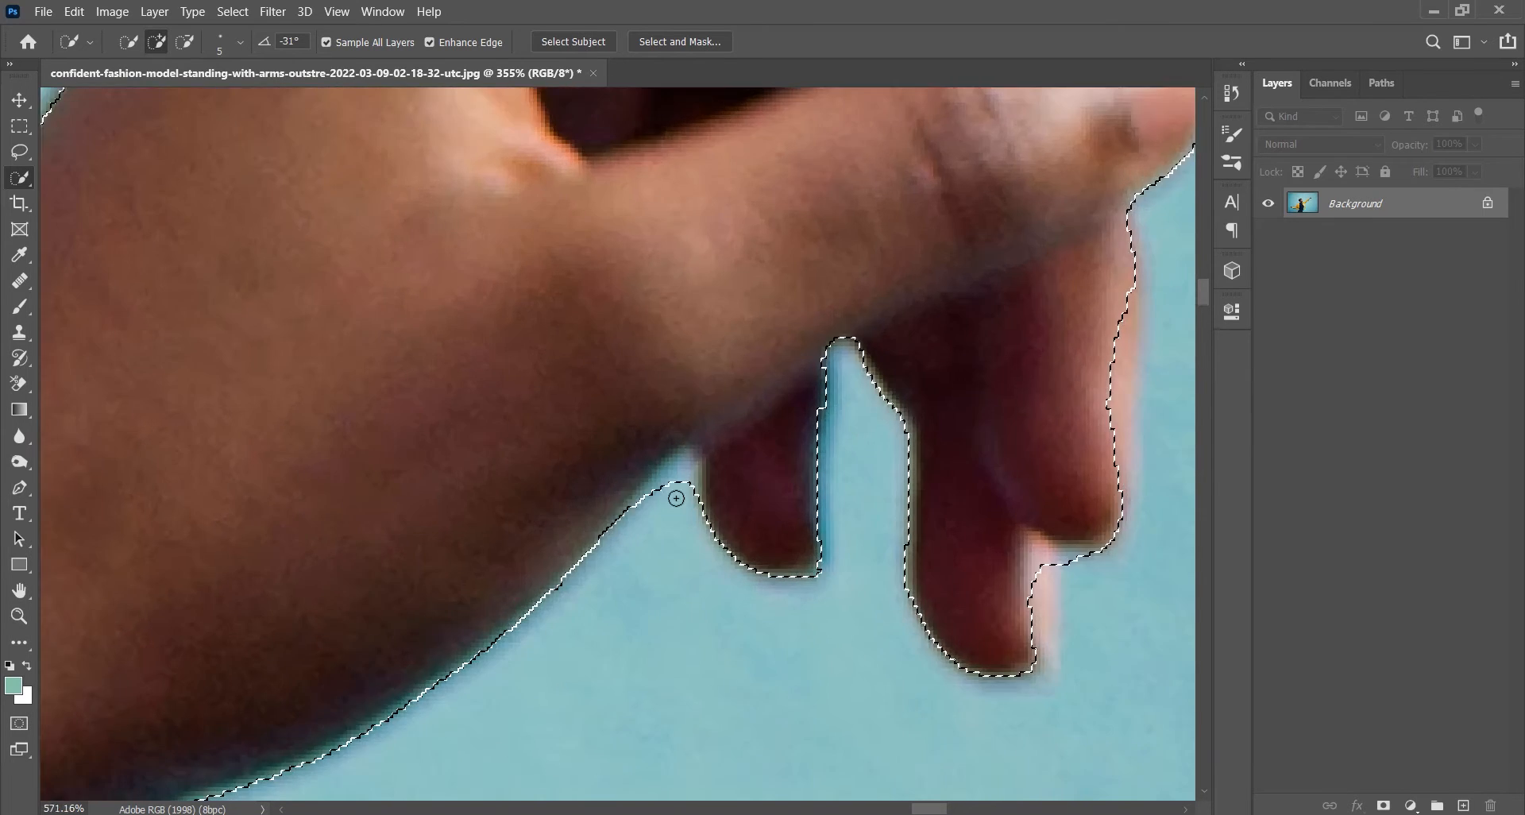
drag(678, 498, 688, 471)
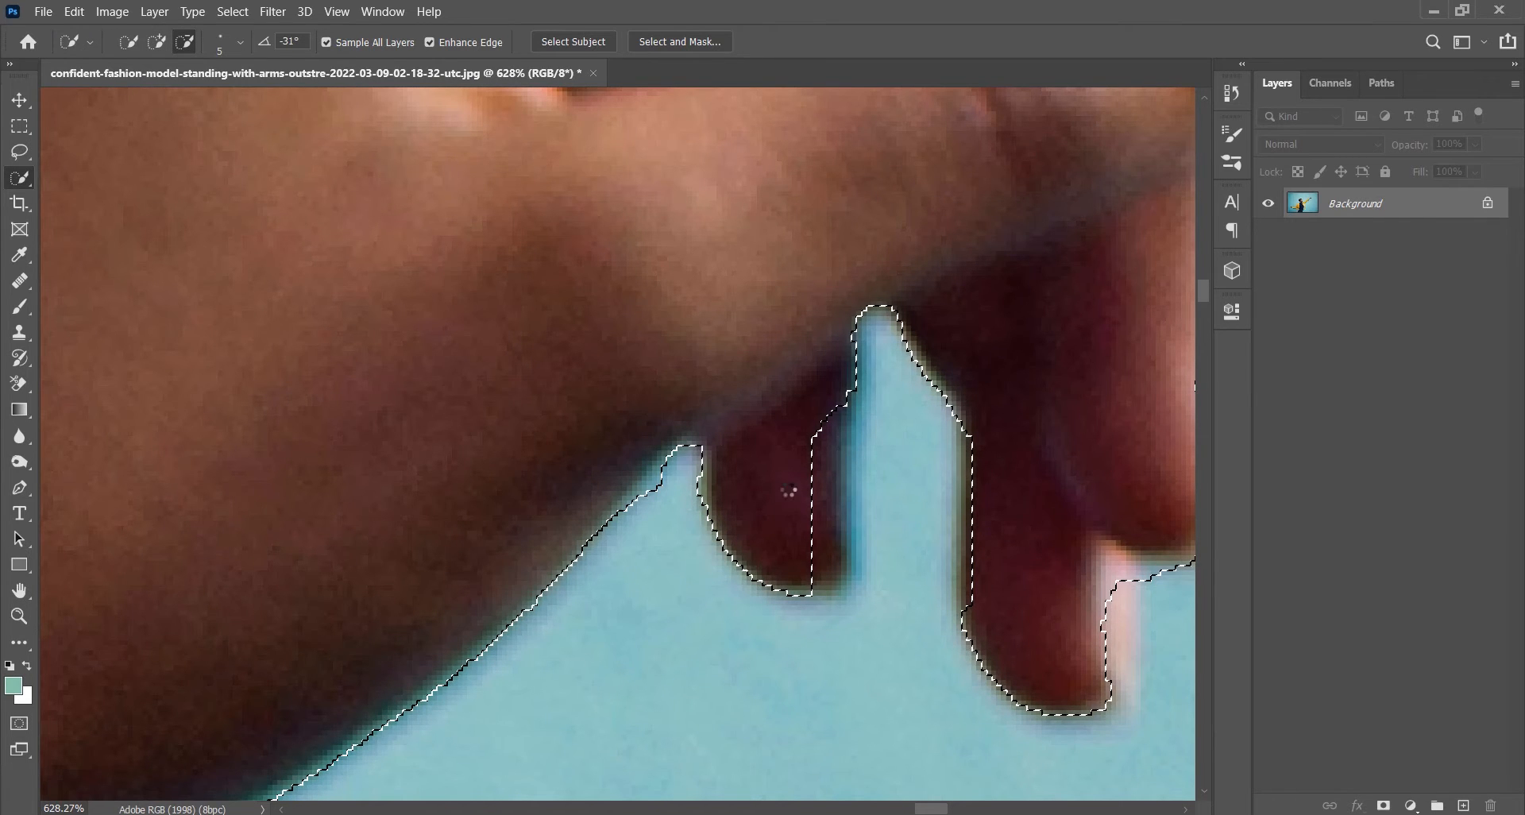
Add the missing upper edge of the gold watch on the raised wrist to the selection
scroll(803, 535, down, 10)
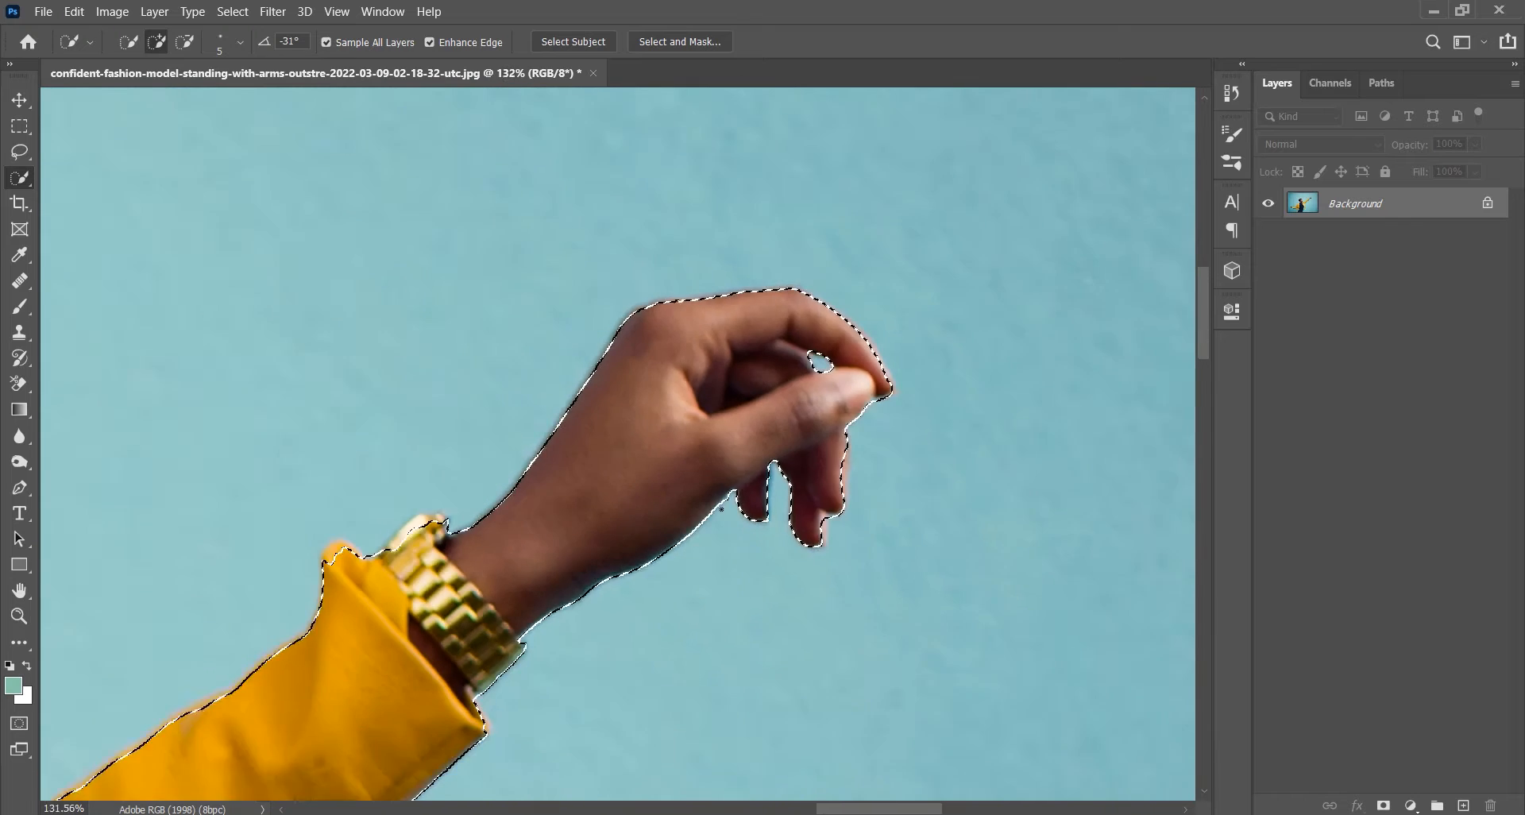
scroll(346, 566, up, 5)
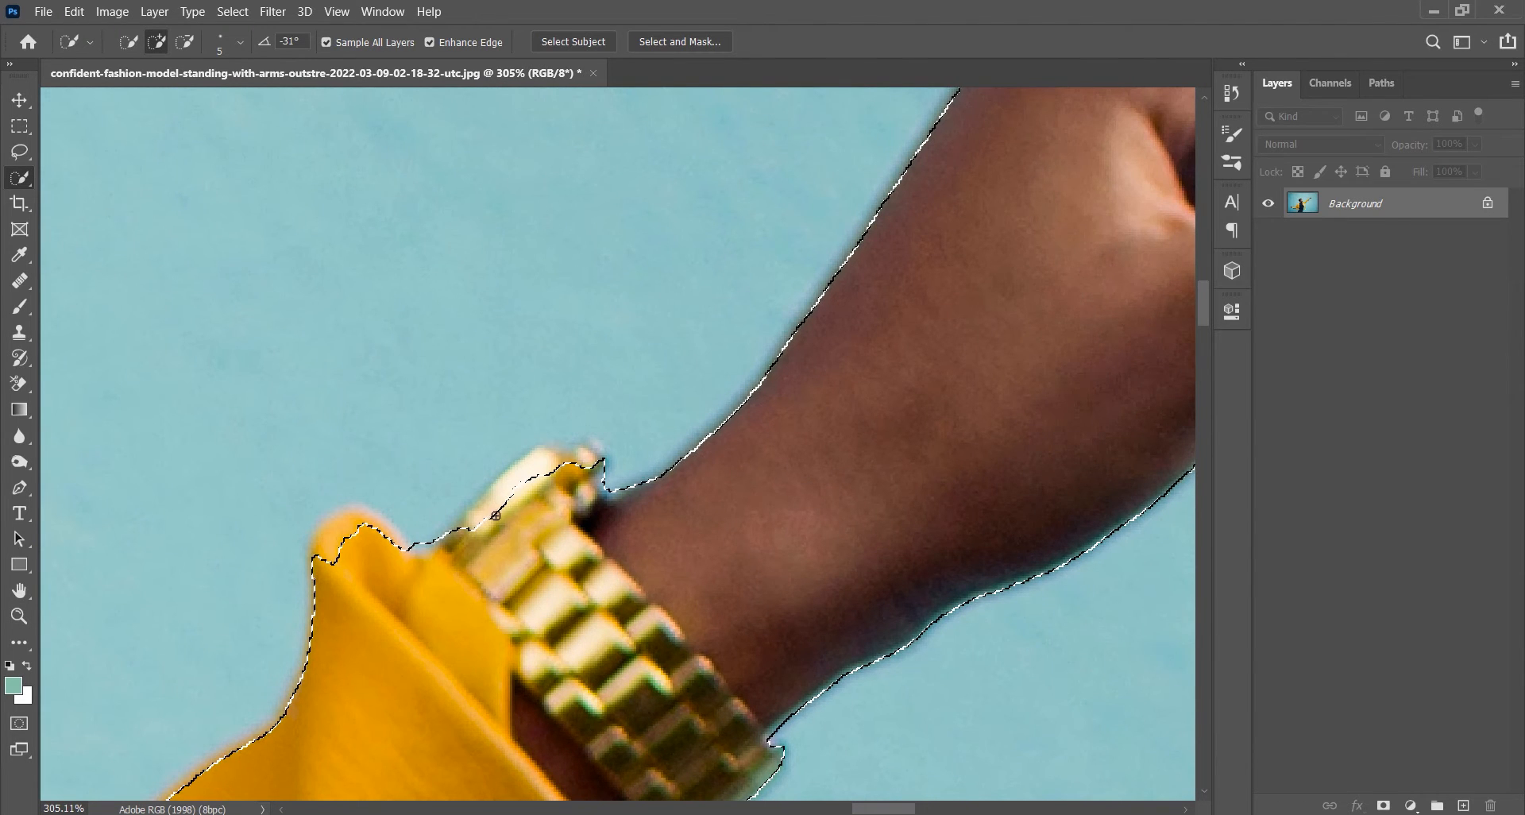
drag(519, 486, 575, 463)
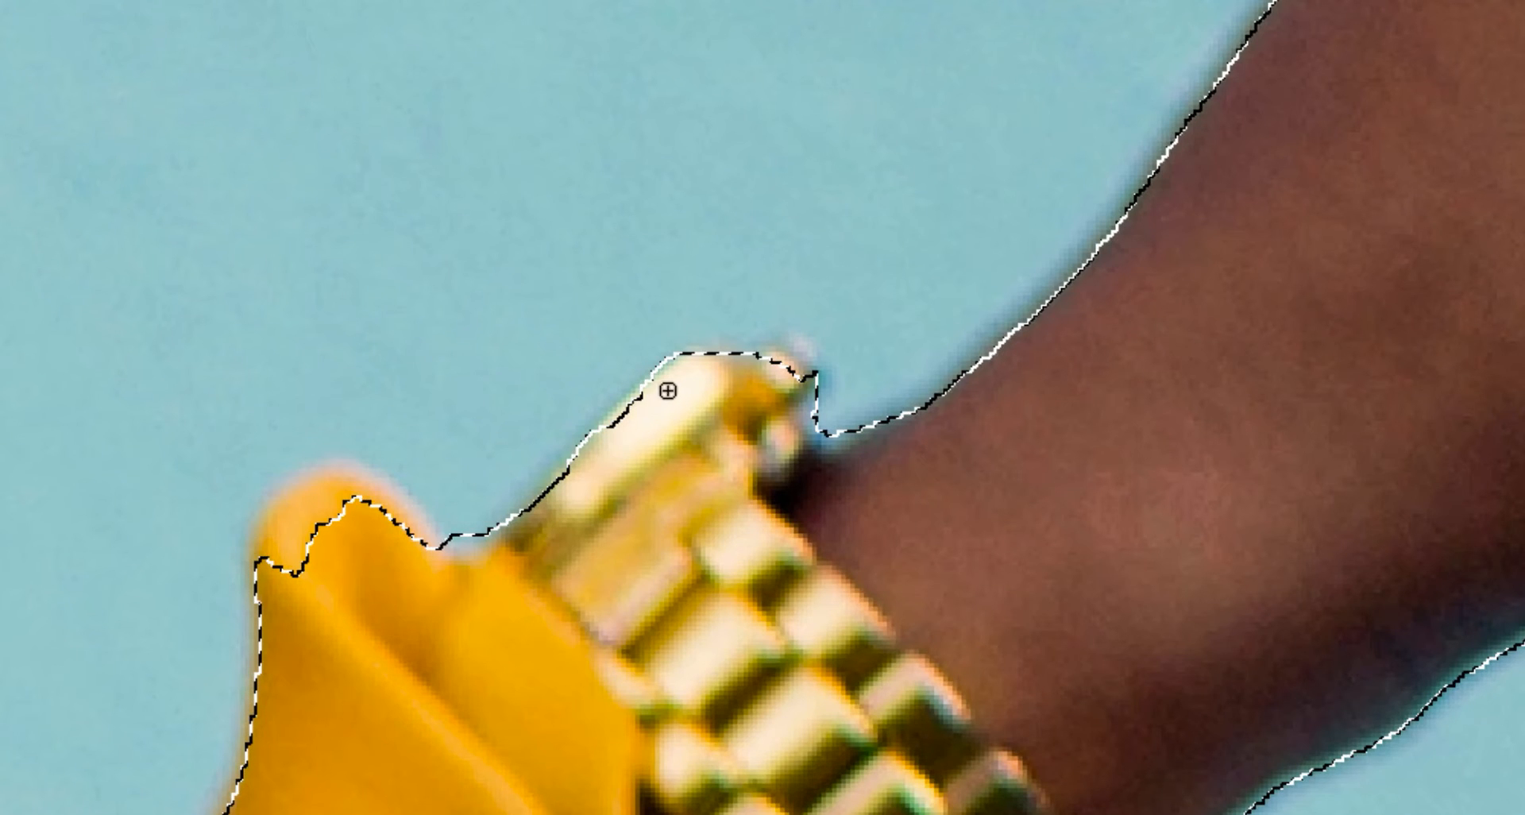
click(793, 343)
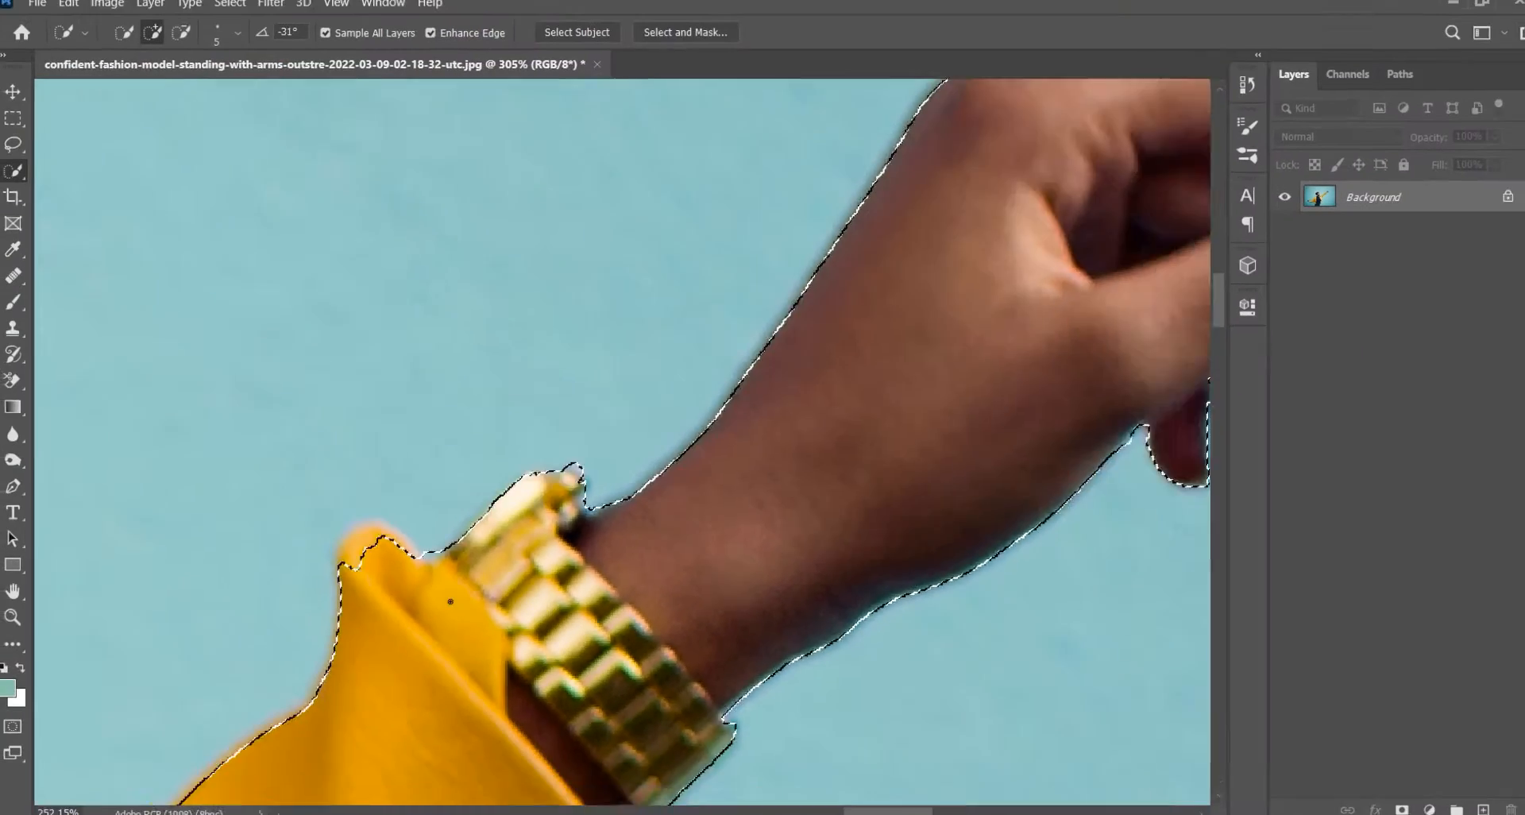
Add the missing upper tip of the yellow sleeve cuff beside the gold watch to the selection
scroll(618, 443, down, 3)
scroll(618, 443, up, 3)
scroll(410, 566, up, 4)
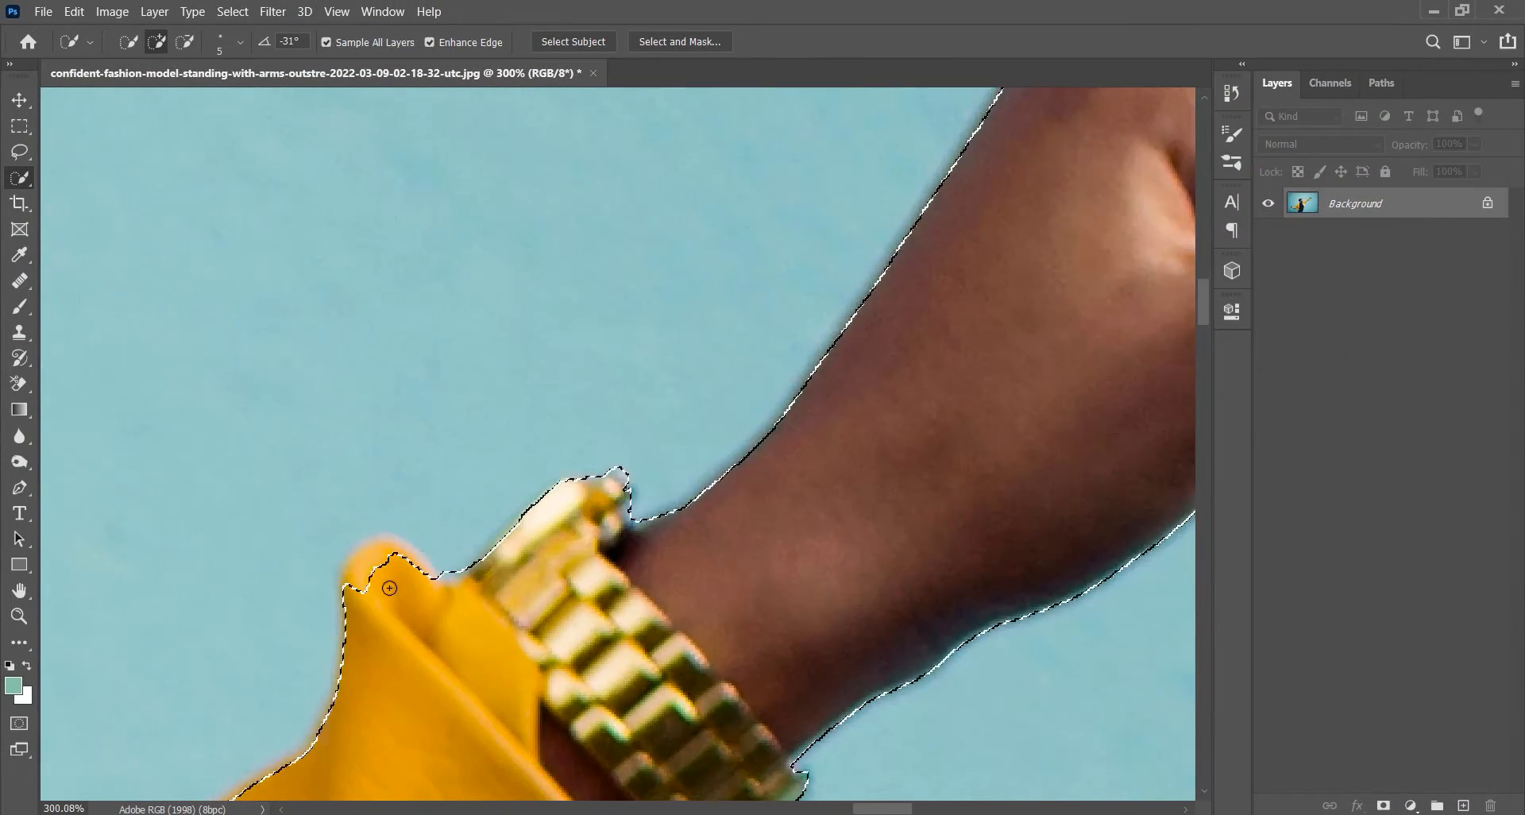
mouse_move(399, 537)
mouse_down()
mouse_move(367, 540)
mouse_move(344, 584)
mouse_move(347, 572)
mouse_up()
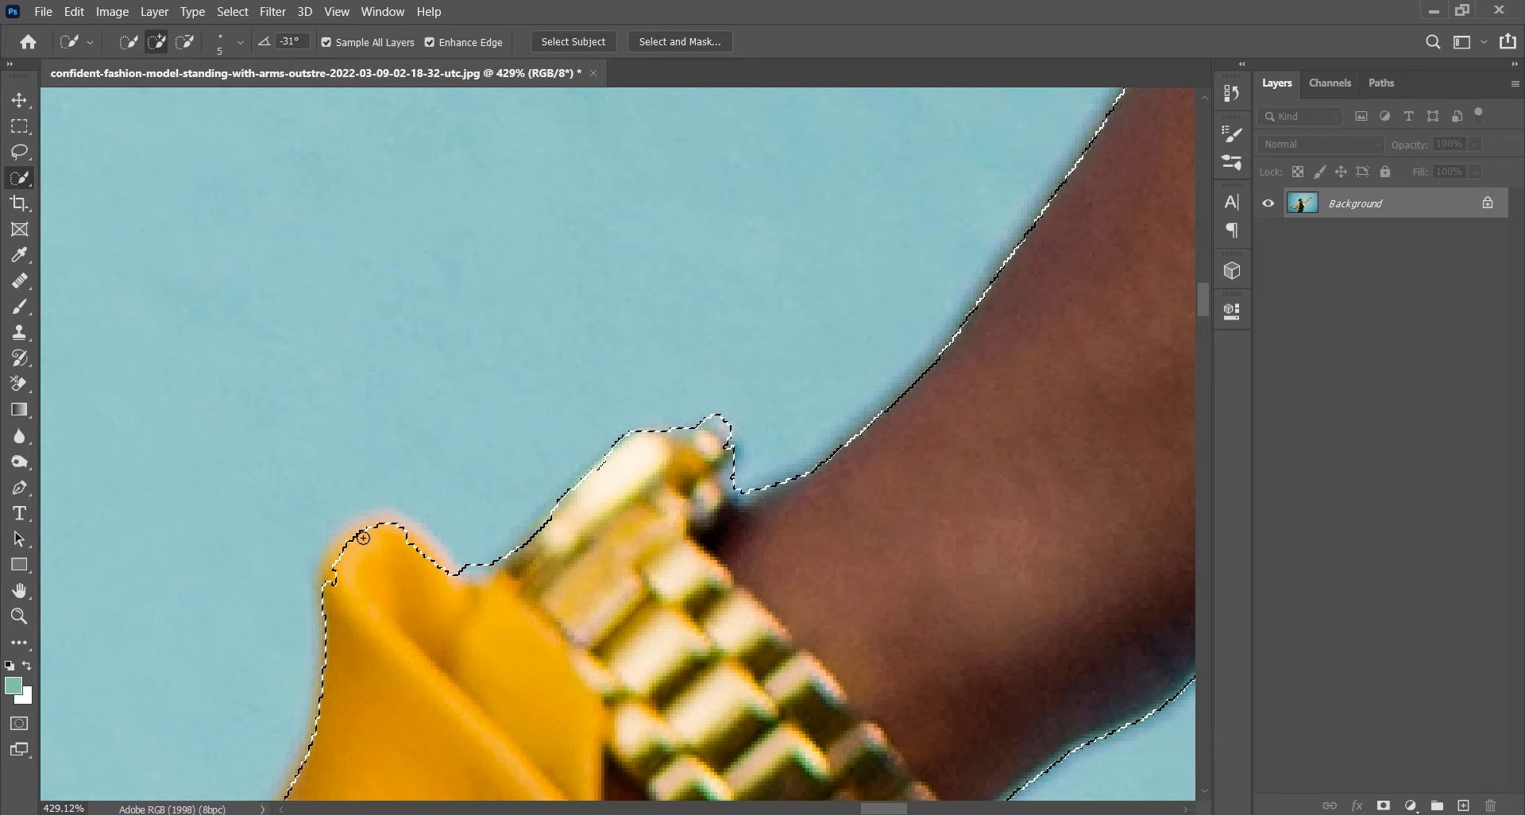
Subtract the small blue background gap beneath the jacket's shoulder strap near the chin from the selection
scroll(433, 563, down, 3)
scroll(477, 687, down, 2)
scroll(483, 683, down, 4)
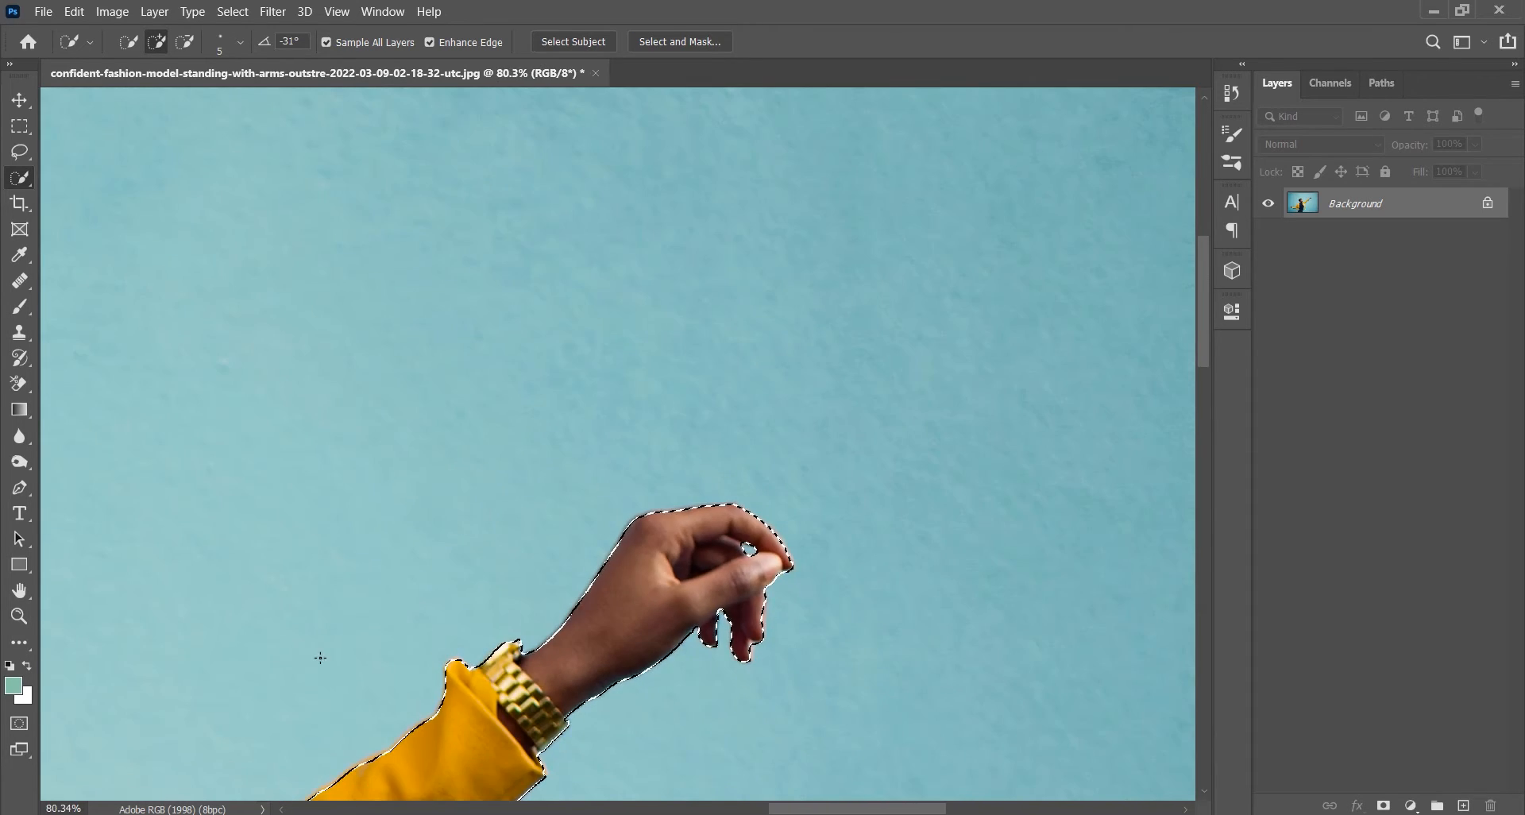
drag(827, 330, 535, 628)
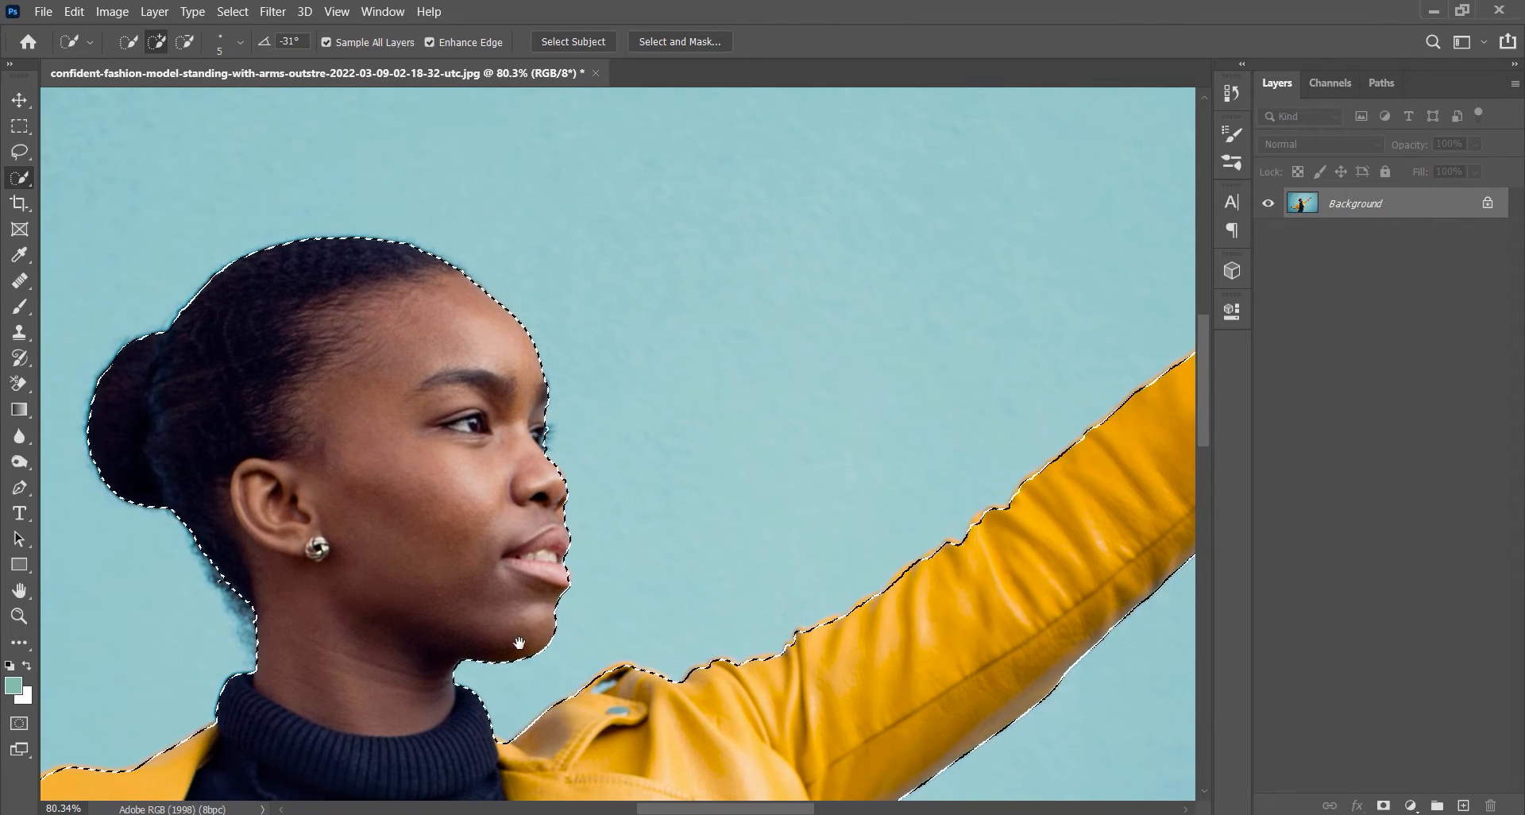
scroll(607, 711, up, 2)
scroll(607, 711, up, 3)
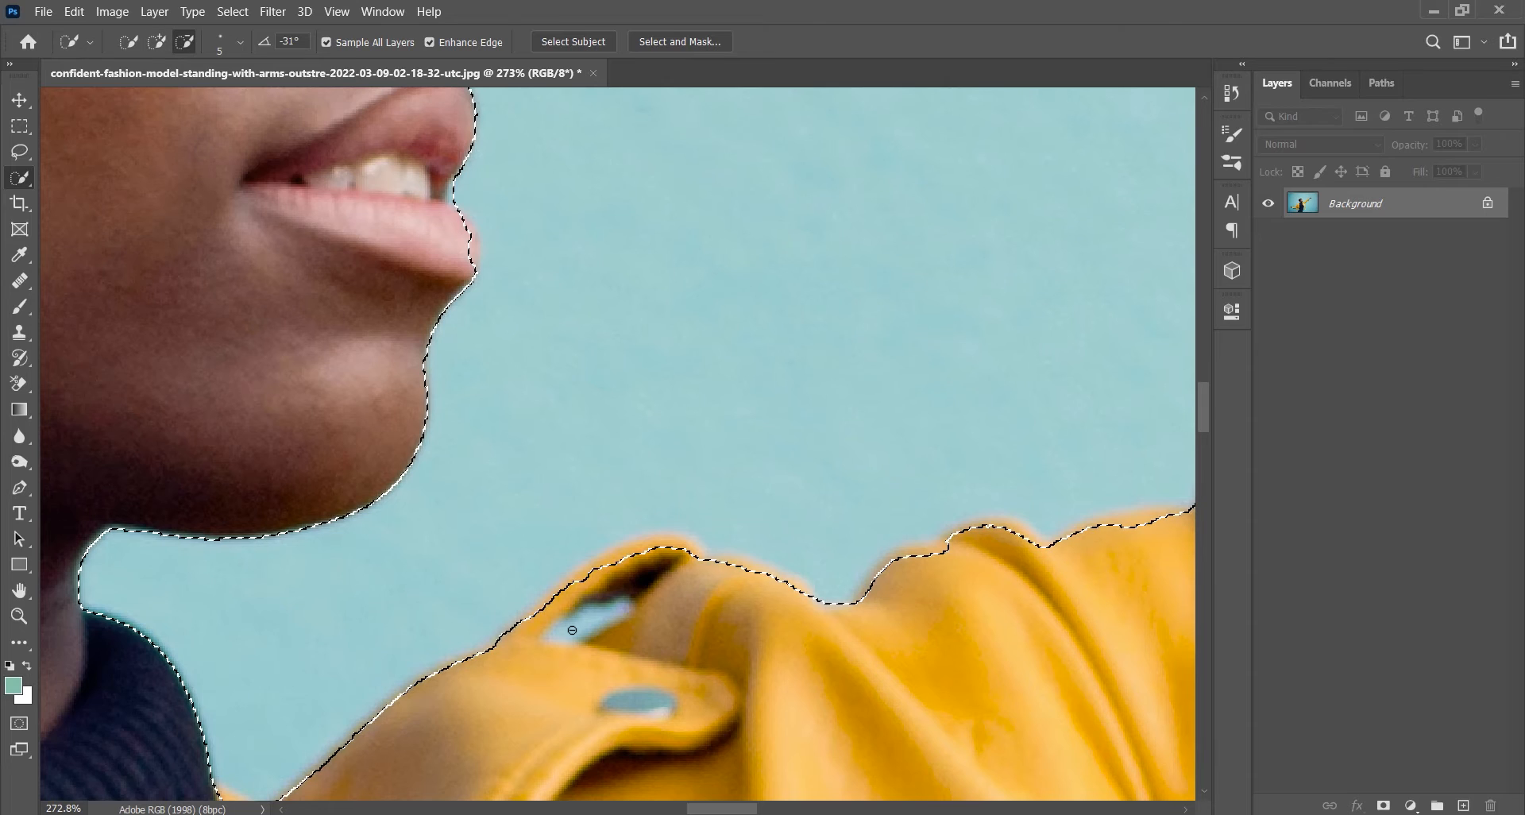
mouse_move(573, 633)
mouse_down()
mouse_move(627, 601)
mouse_move(573, 625)
mouse_up()
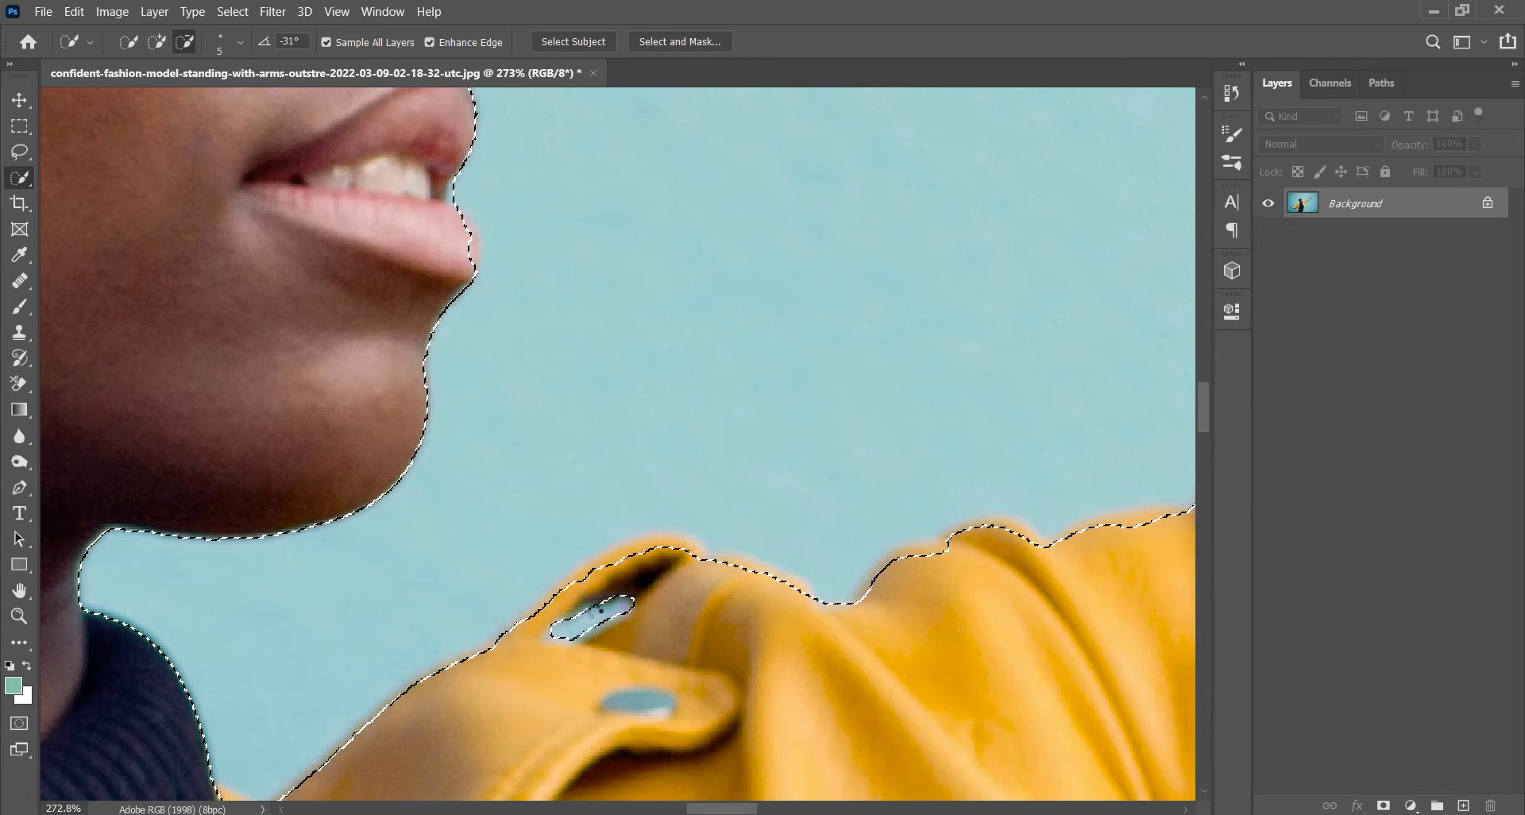
Check the selection around the torso and jacket, and switch to Quick Mask mode
scroll(580, 618, down, 10)
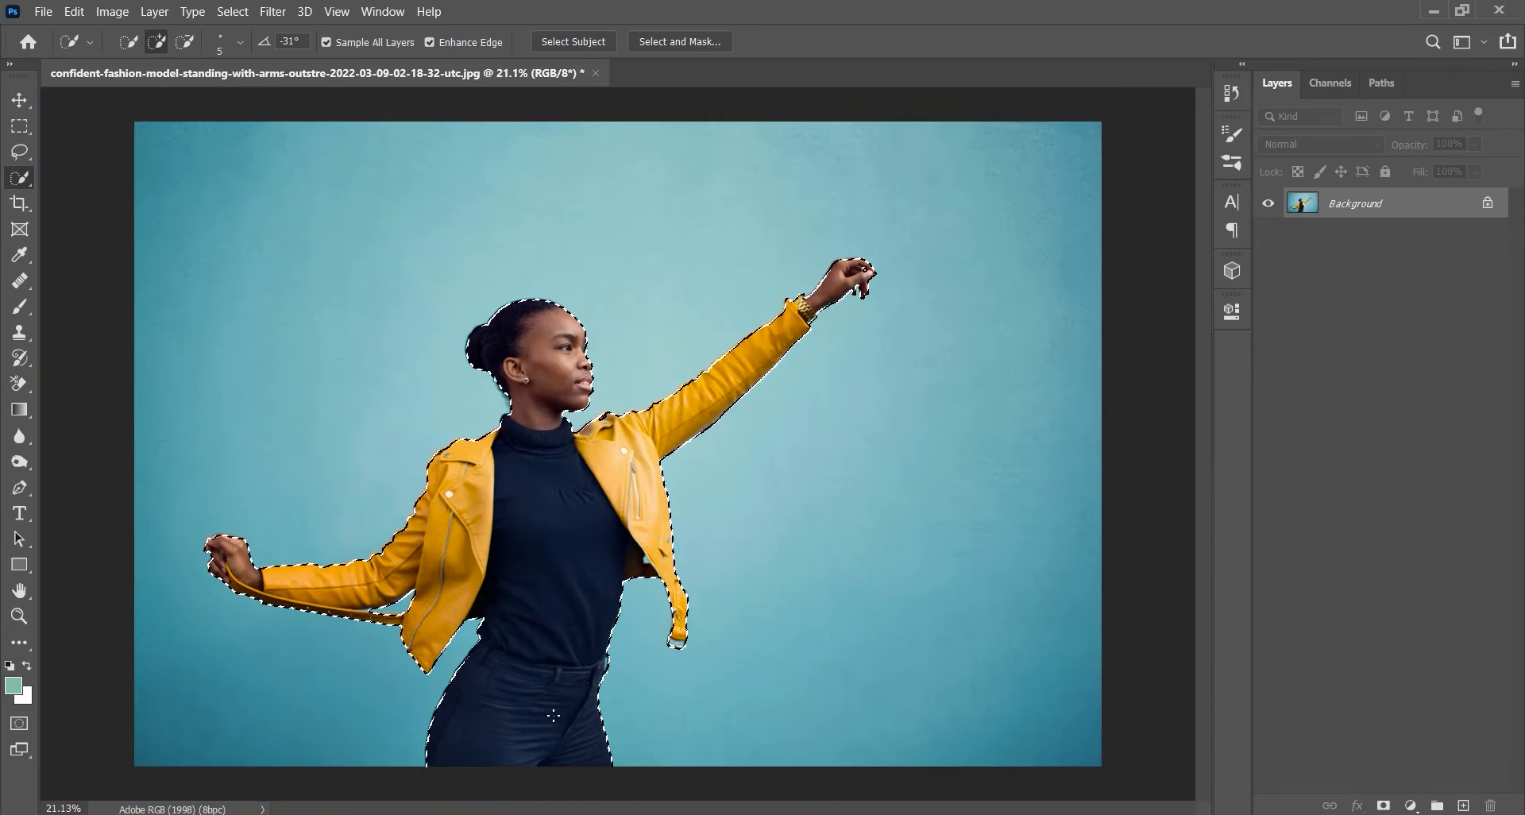
scroll(667, 617, up, 5)
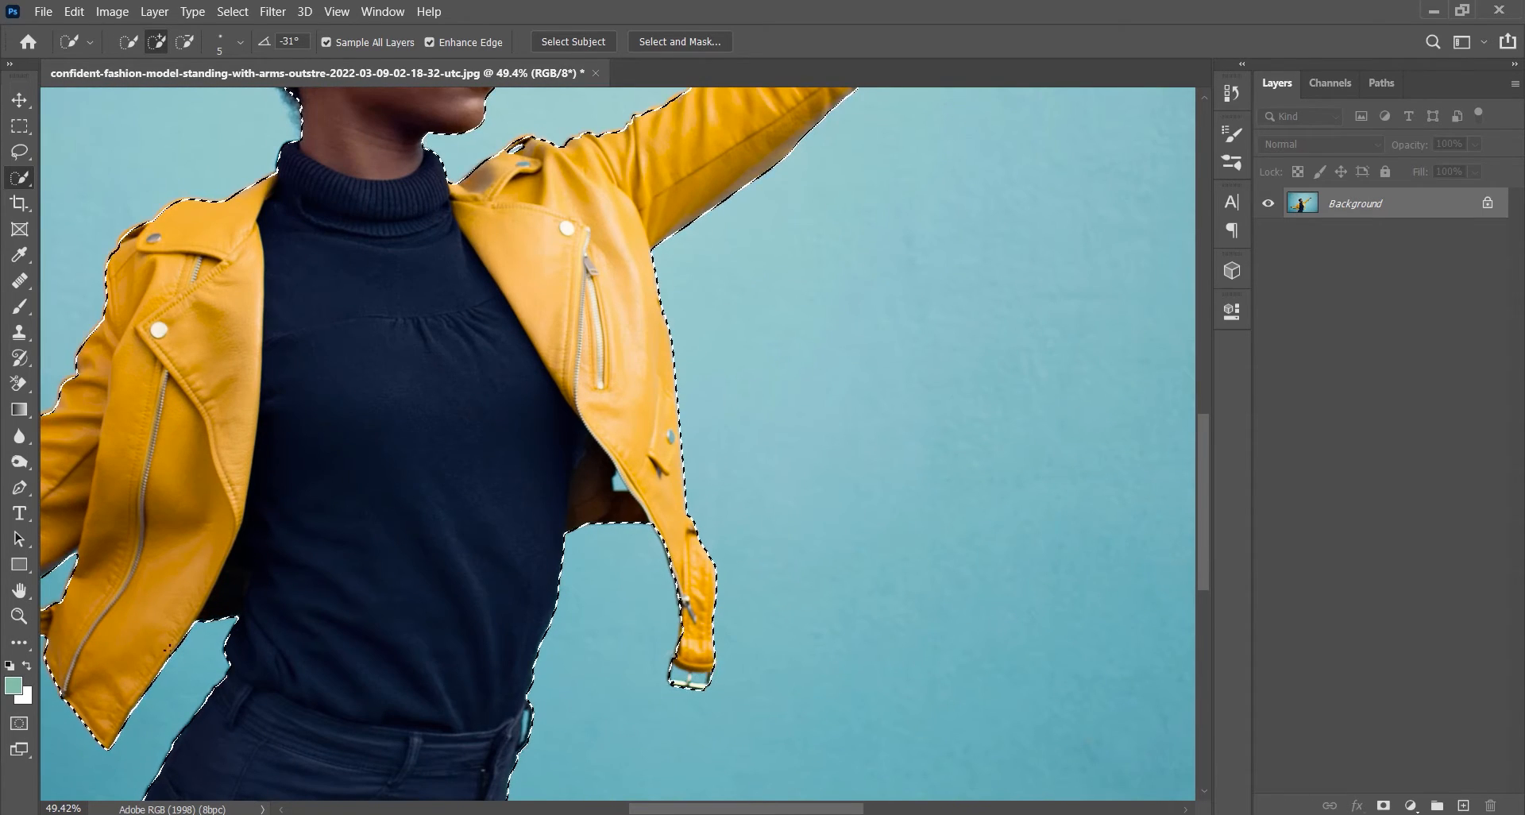
scroll(609, 490, up, 4)
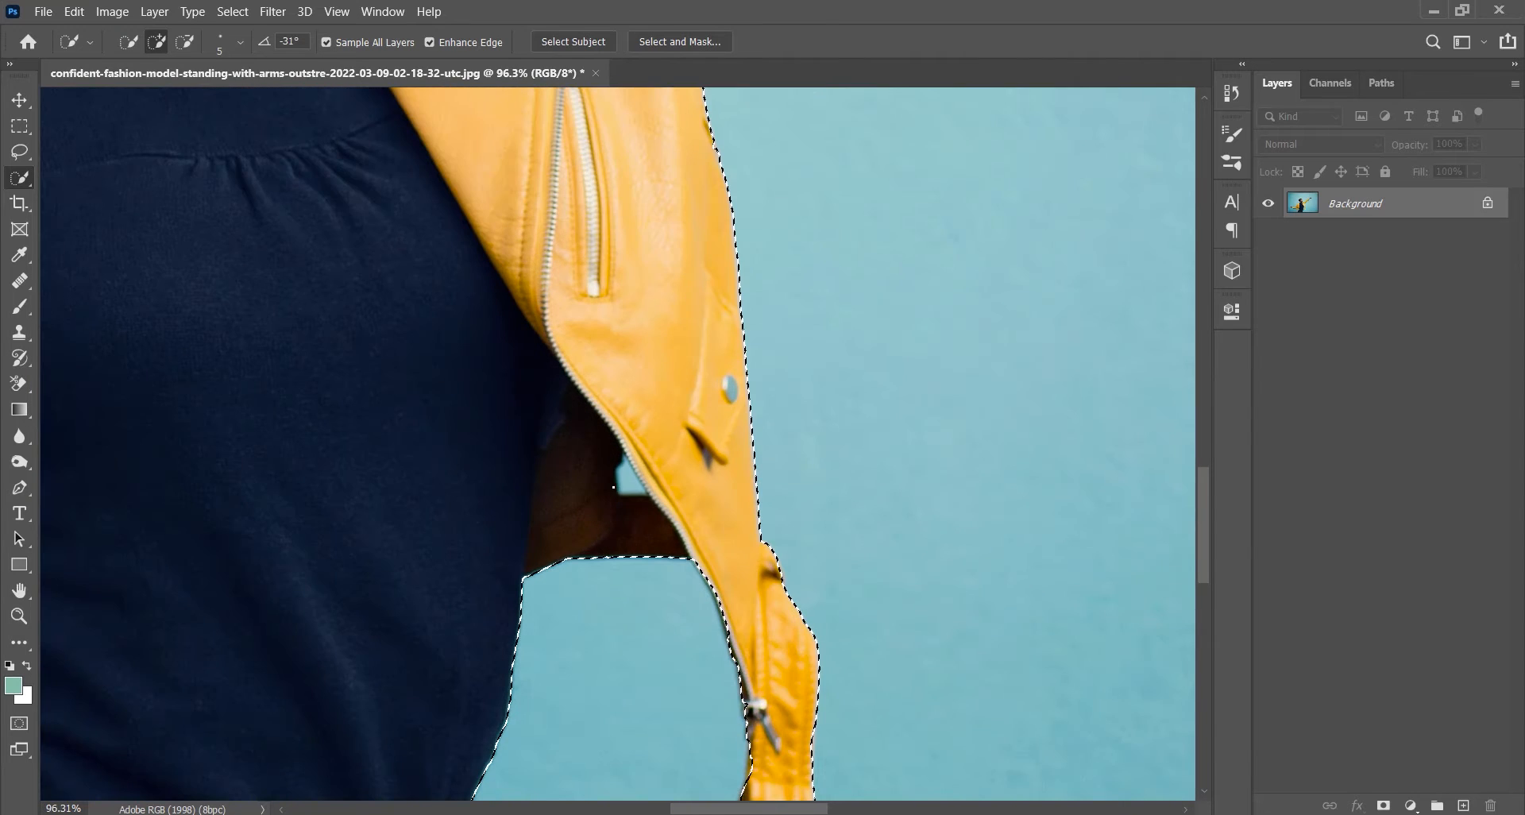
scroll(606, 496, down, 8)
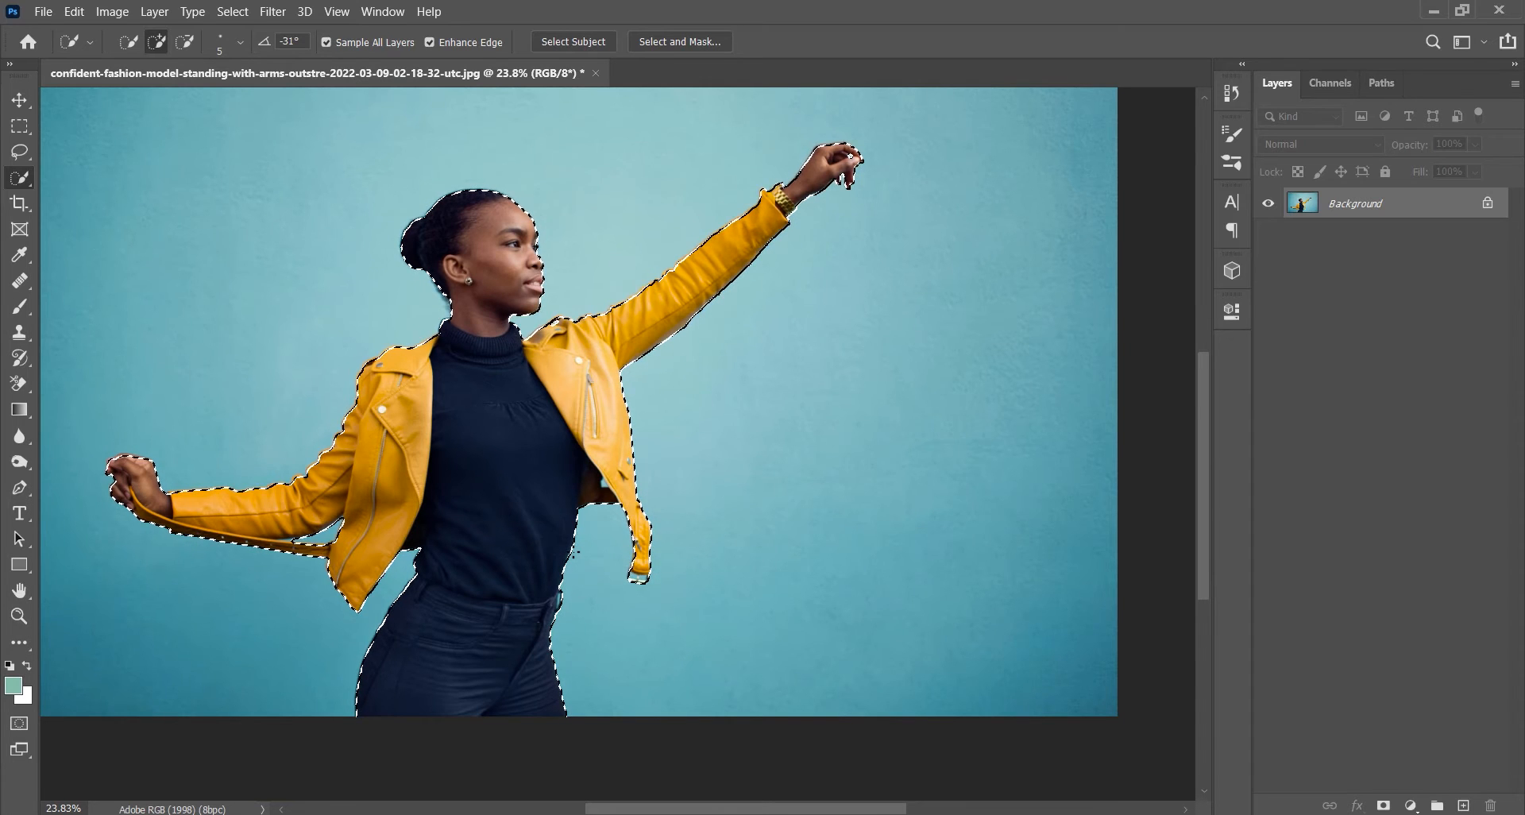
key(q)
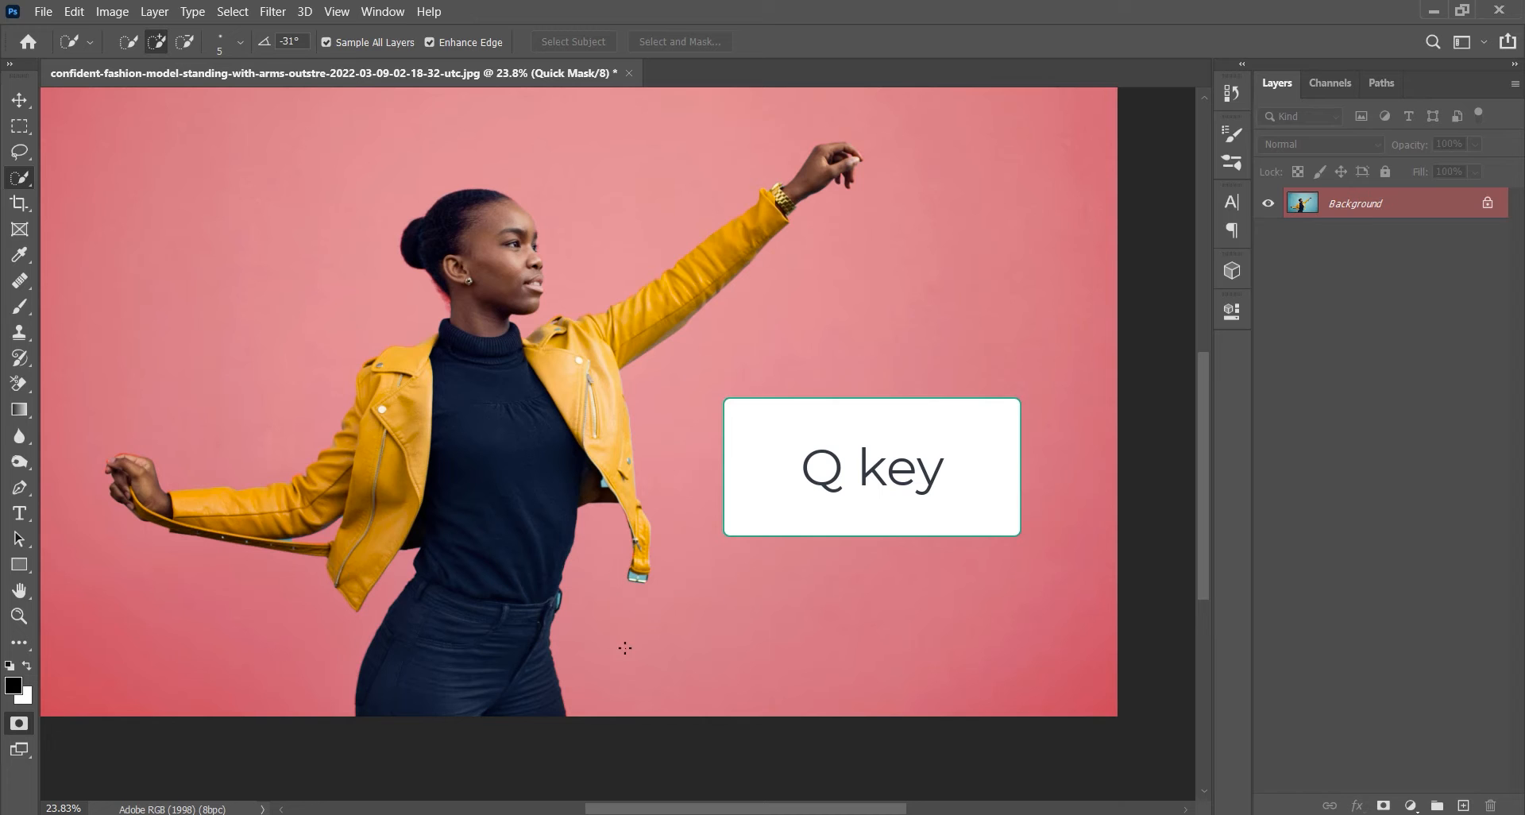
Mask out the blue gap behind the jacket's zipper edge at the waist with a black 10 px Brush
scroll(625, 648, up, 4)
scroll(681, 523, up, 3)
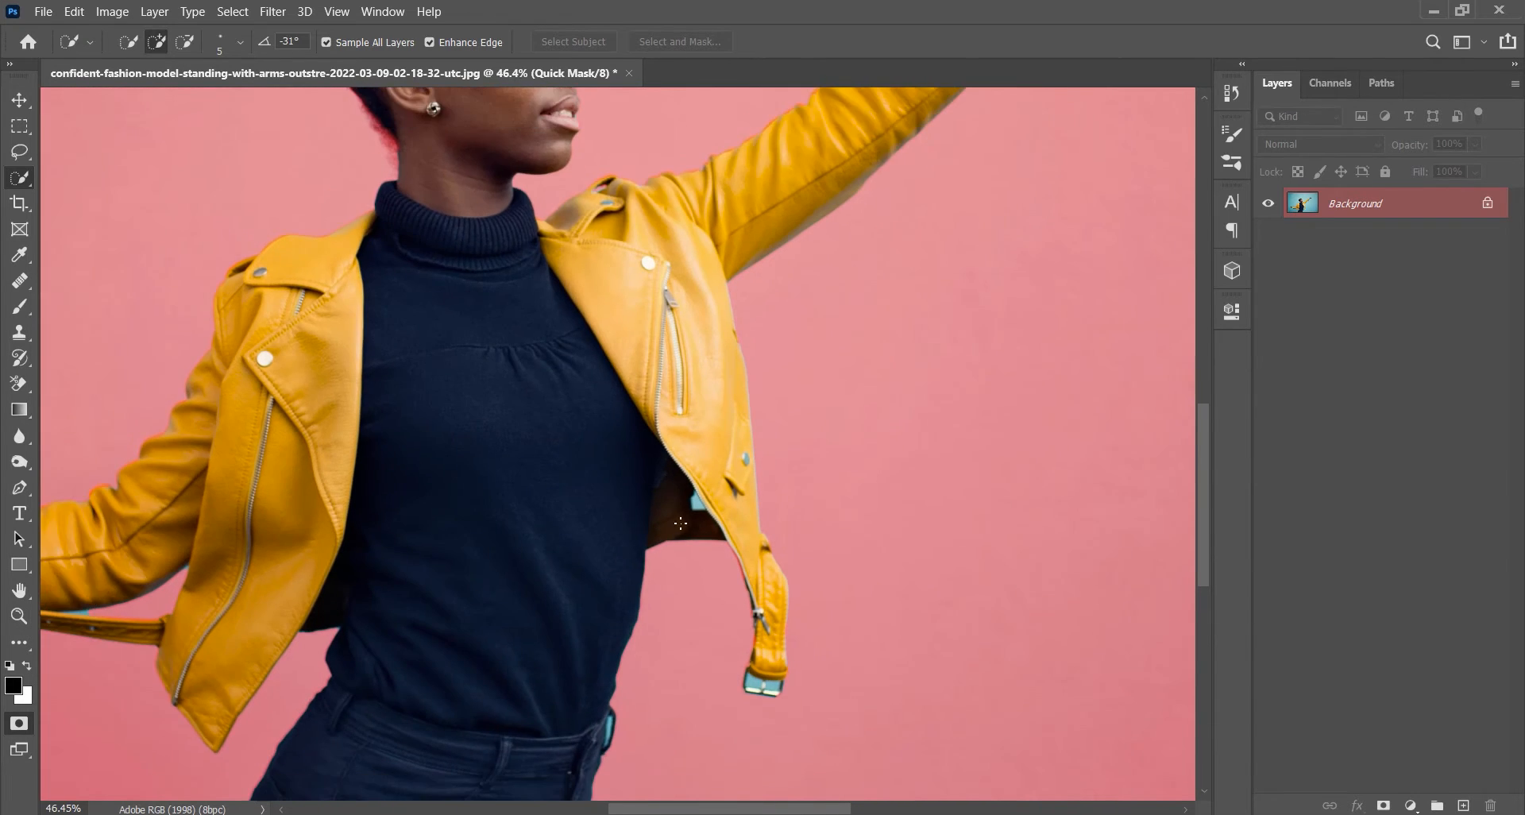
scroll(681, 523, up, 4)
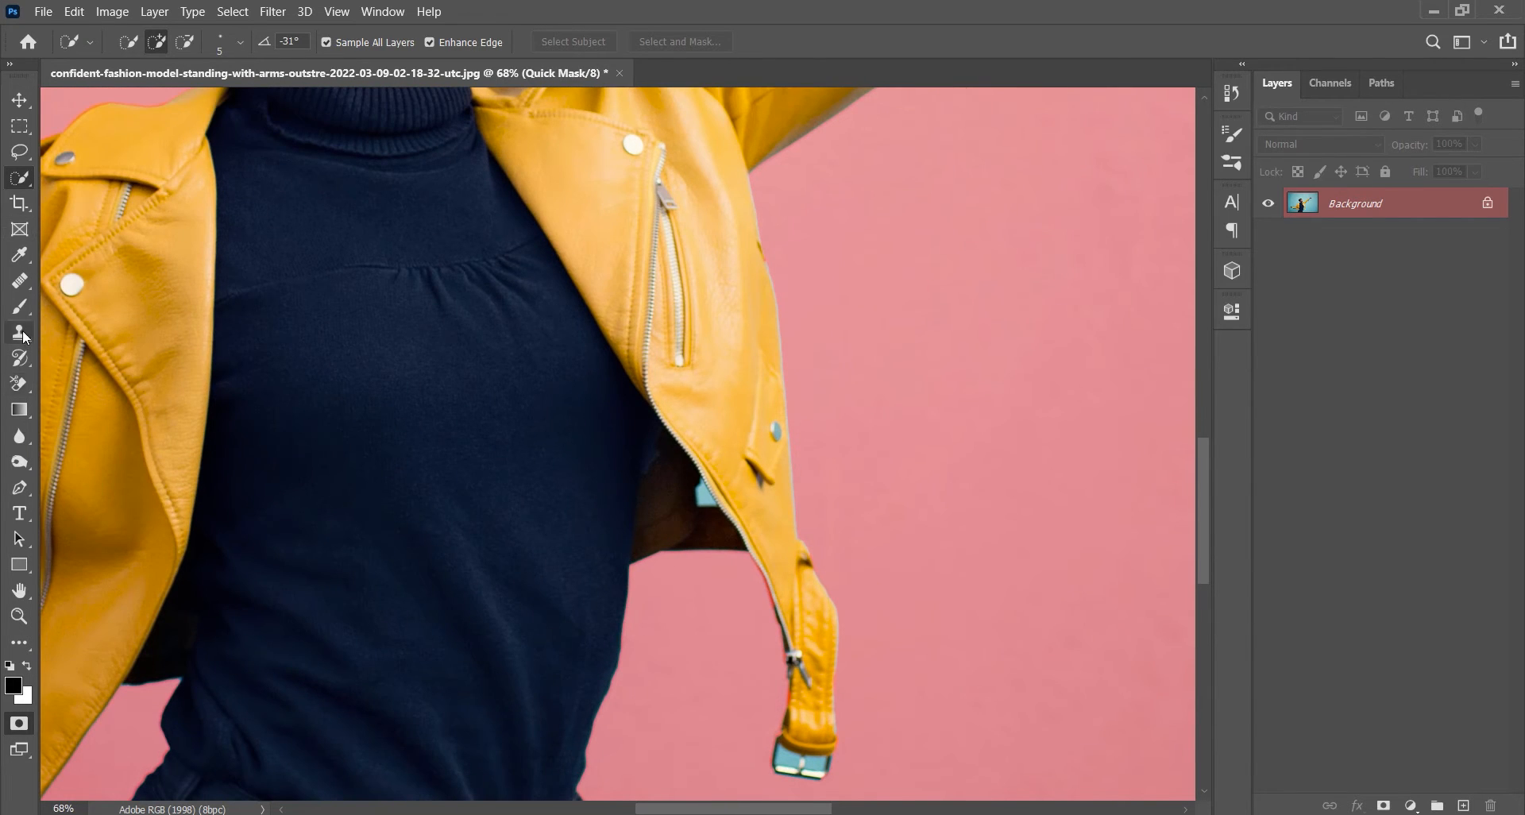
click(20, 307)
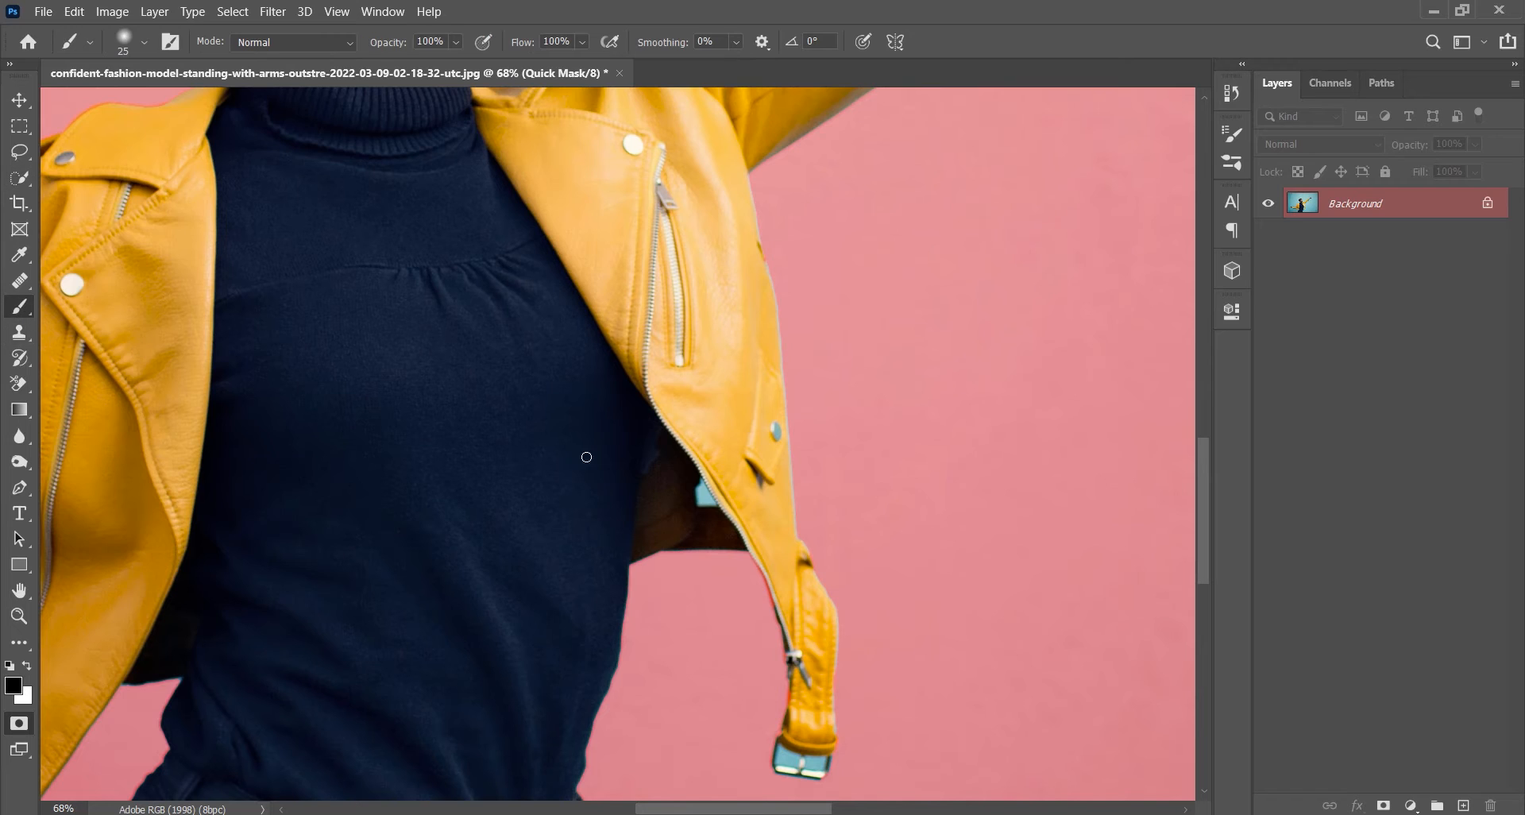
click(697, 505)
scroll(697, 504, up, 12)
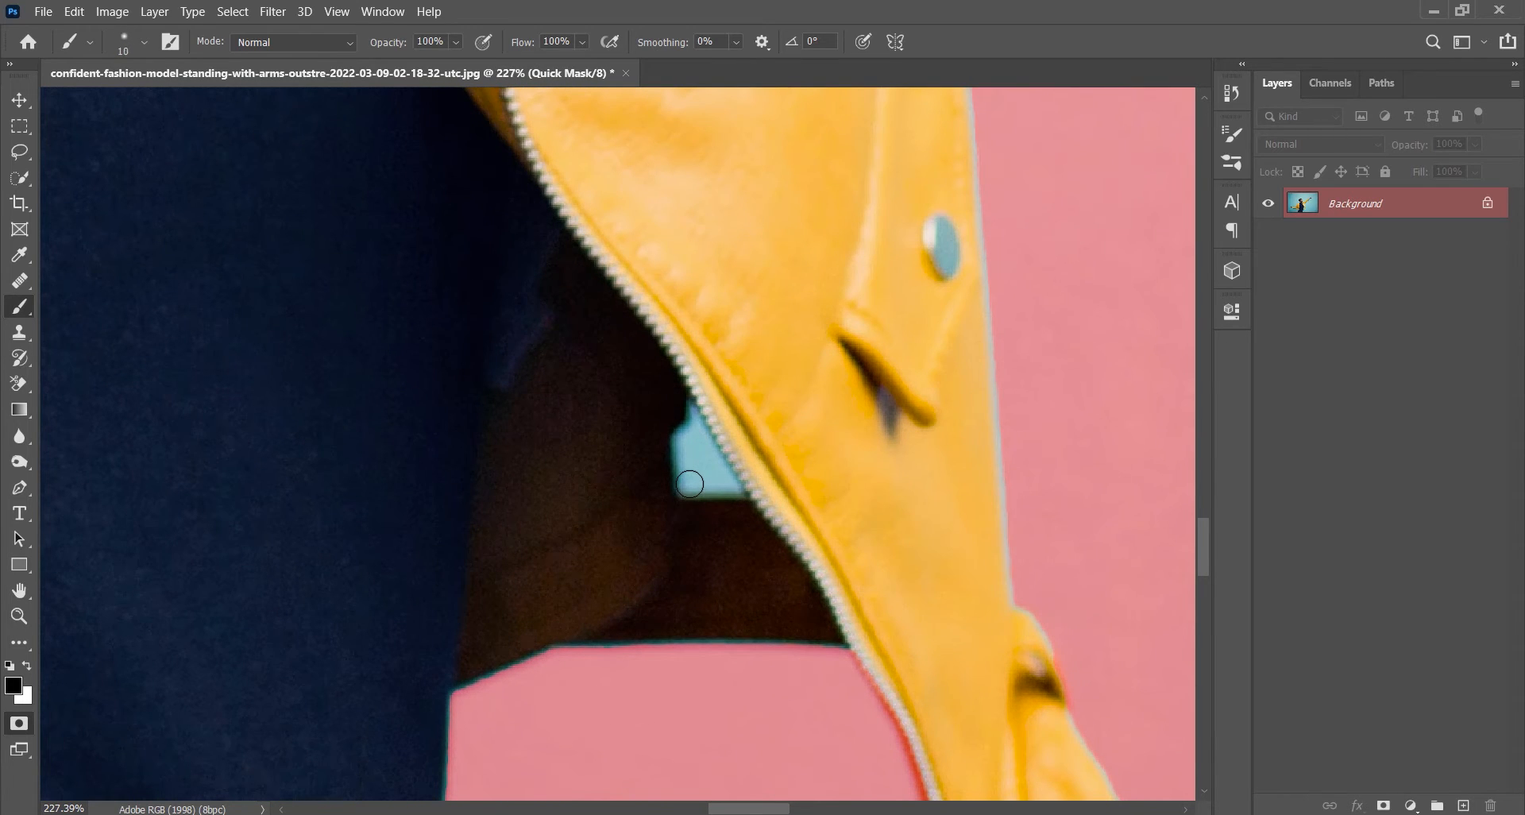
mouse_move(684, 488)
mouse_down()
mouse_move(692, 410)
mouse_move(732, 489)
mouse_up()
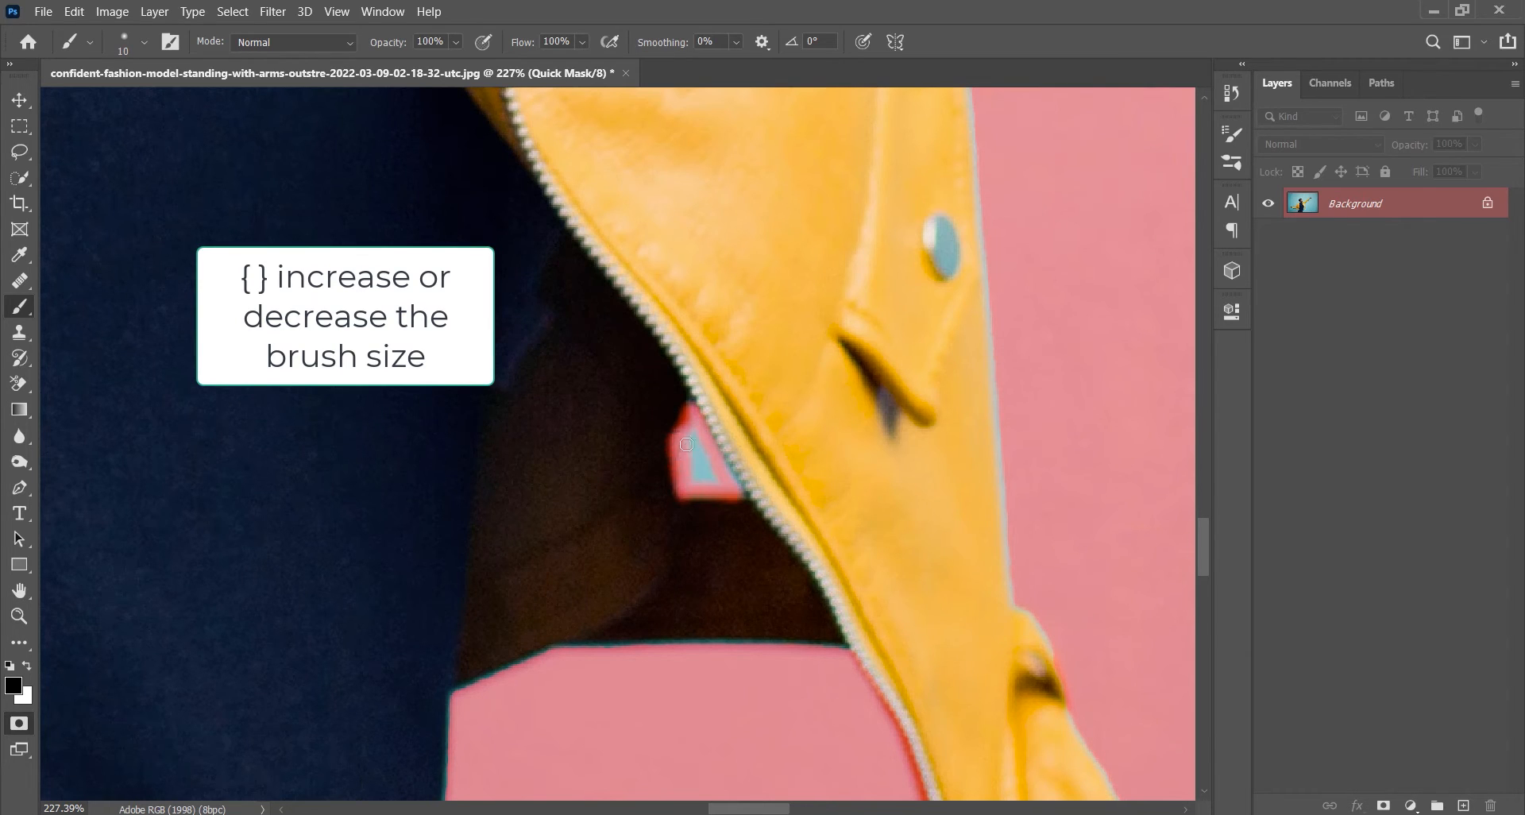
mouse_move(686, 444)
mouse_down()
mouse_move(703, 479)
mouse_move(700, 447)
mouse_up()
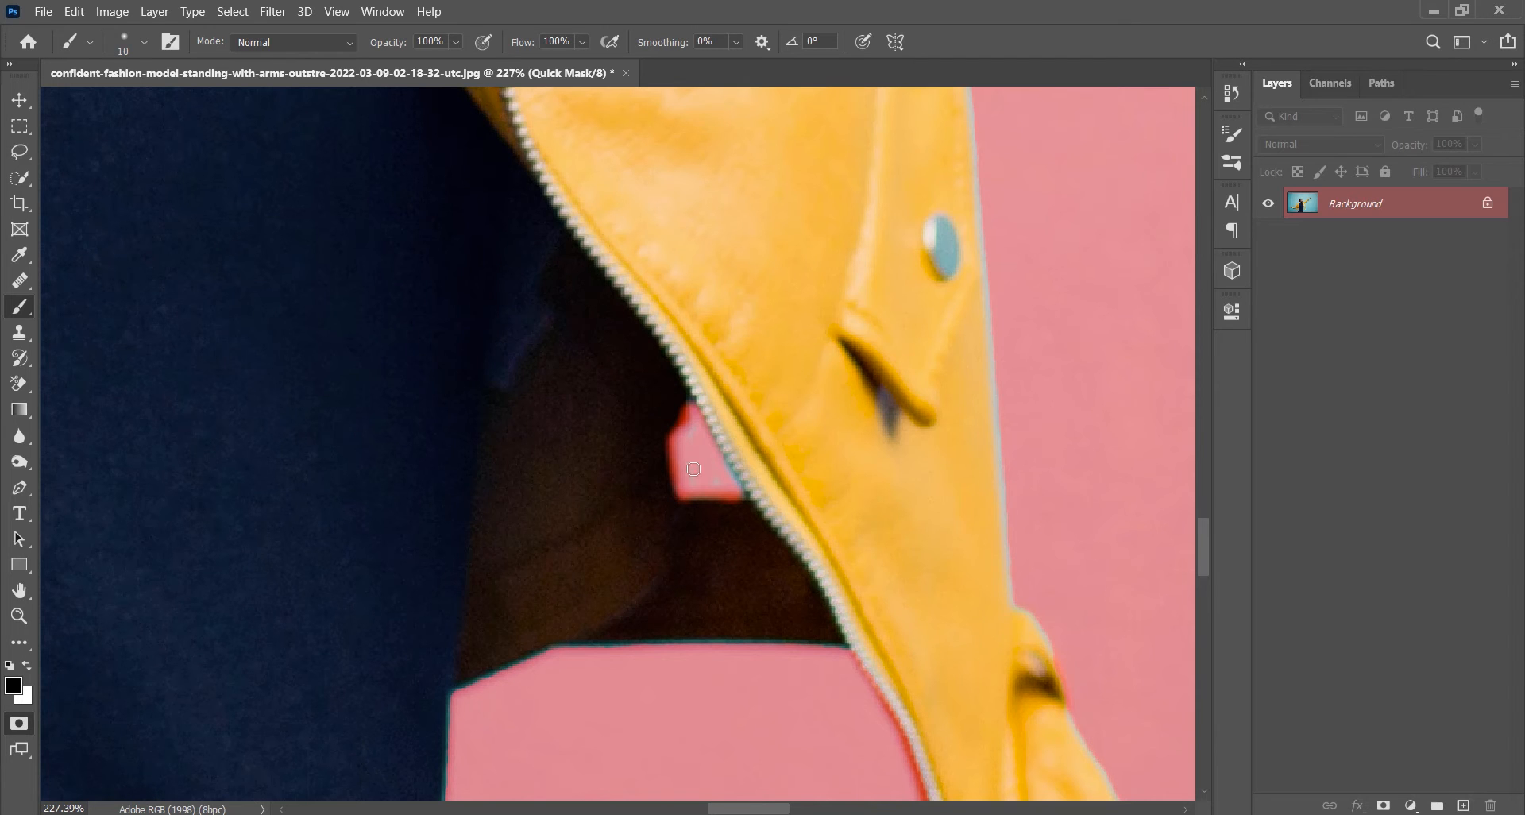
Paint black over the blue background in both openings of the hanging strap's buckle, leaving the metal frame selected
scroll(699, 507, down, 11)
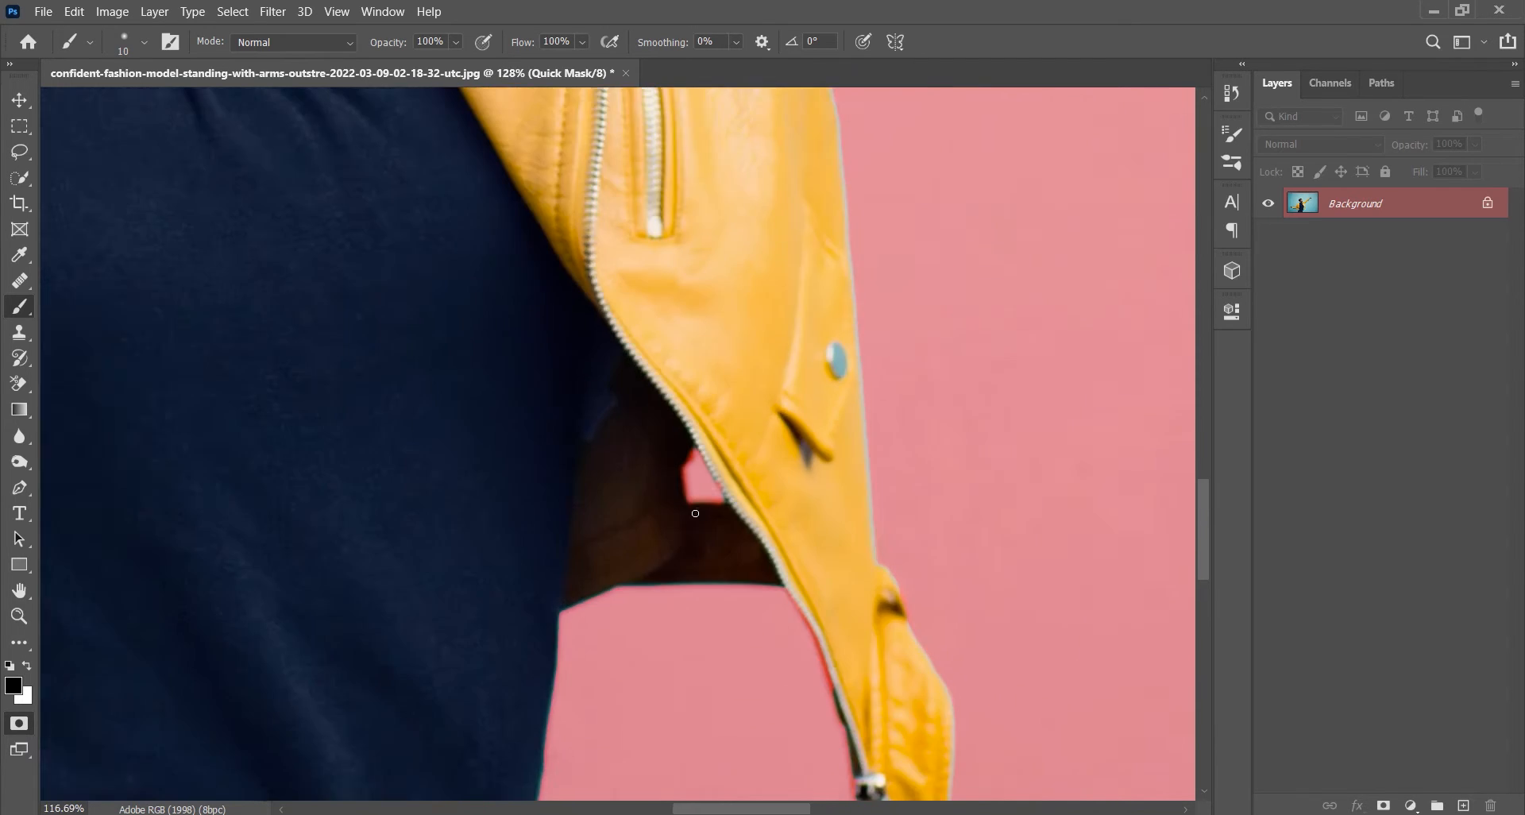
drag(687, 610, 629, 426)
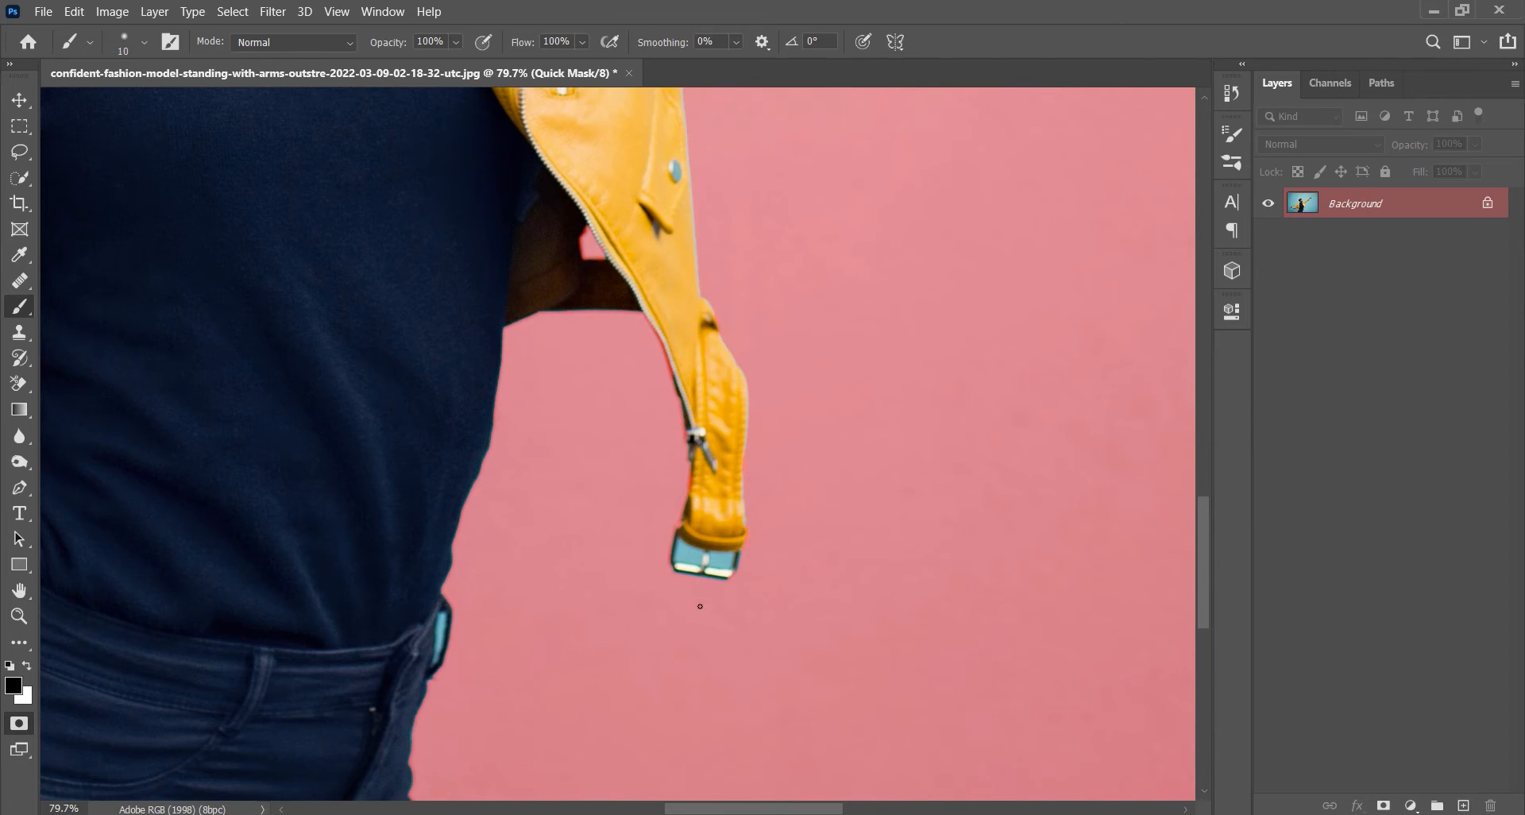
scroll(700, 607, up, 9)
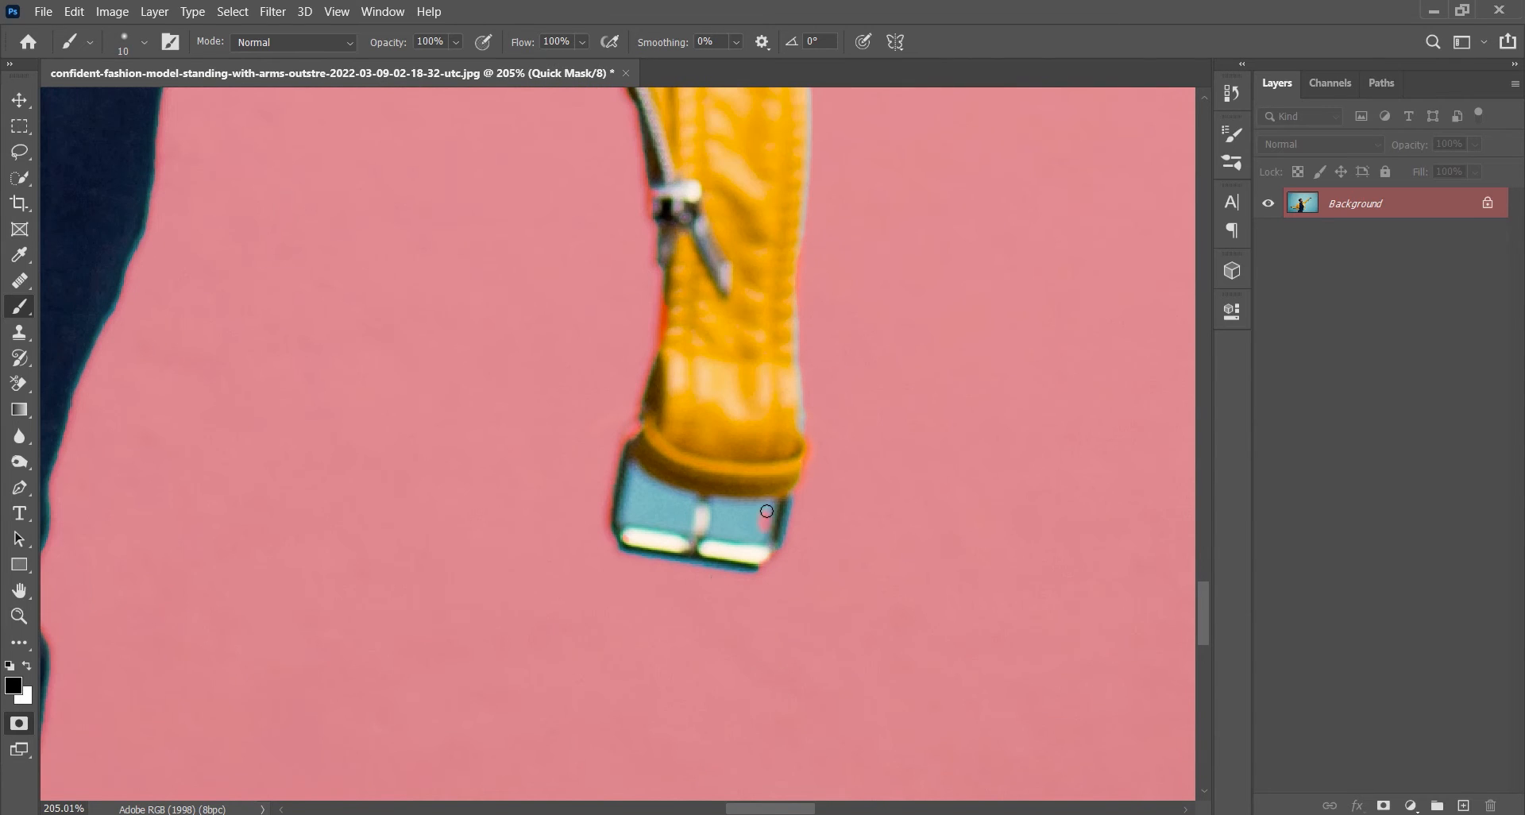
drag(722, 533, 755, 533)
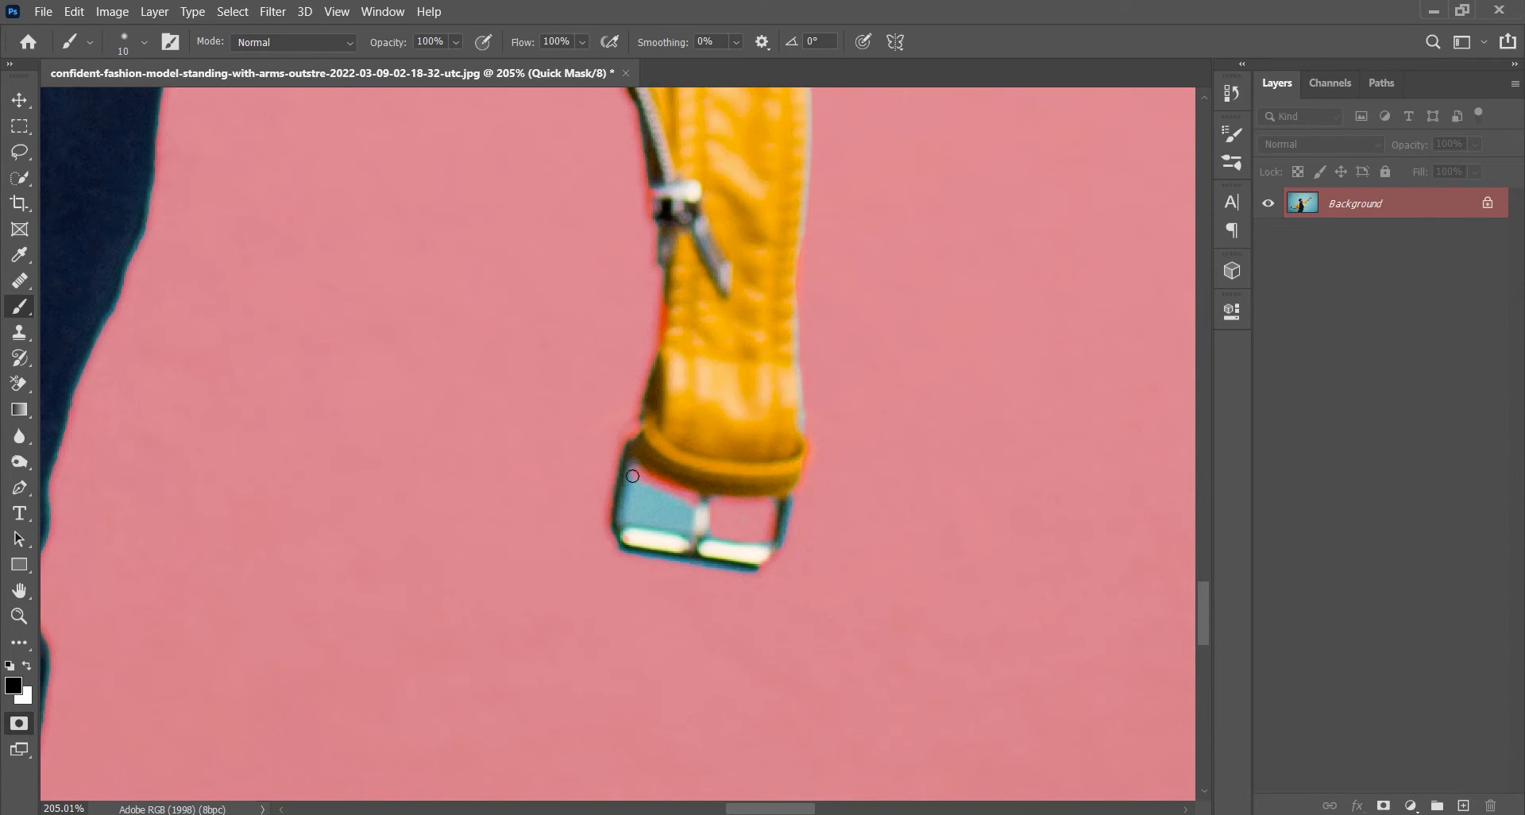
drag(624, 517, 681, 531)
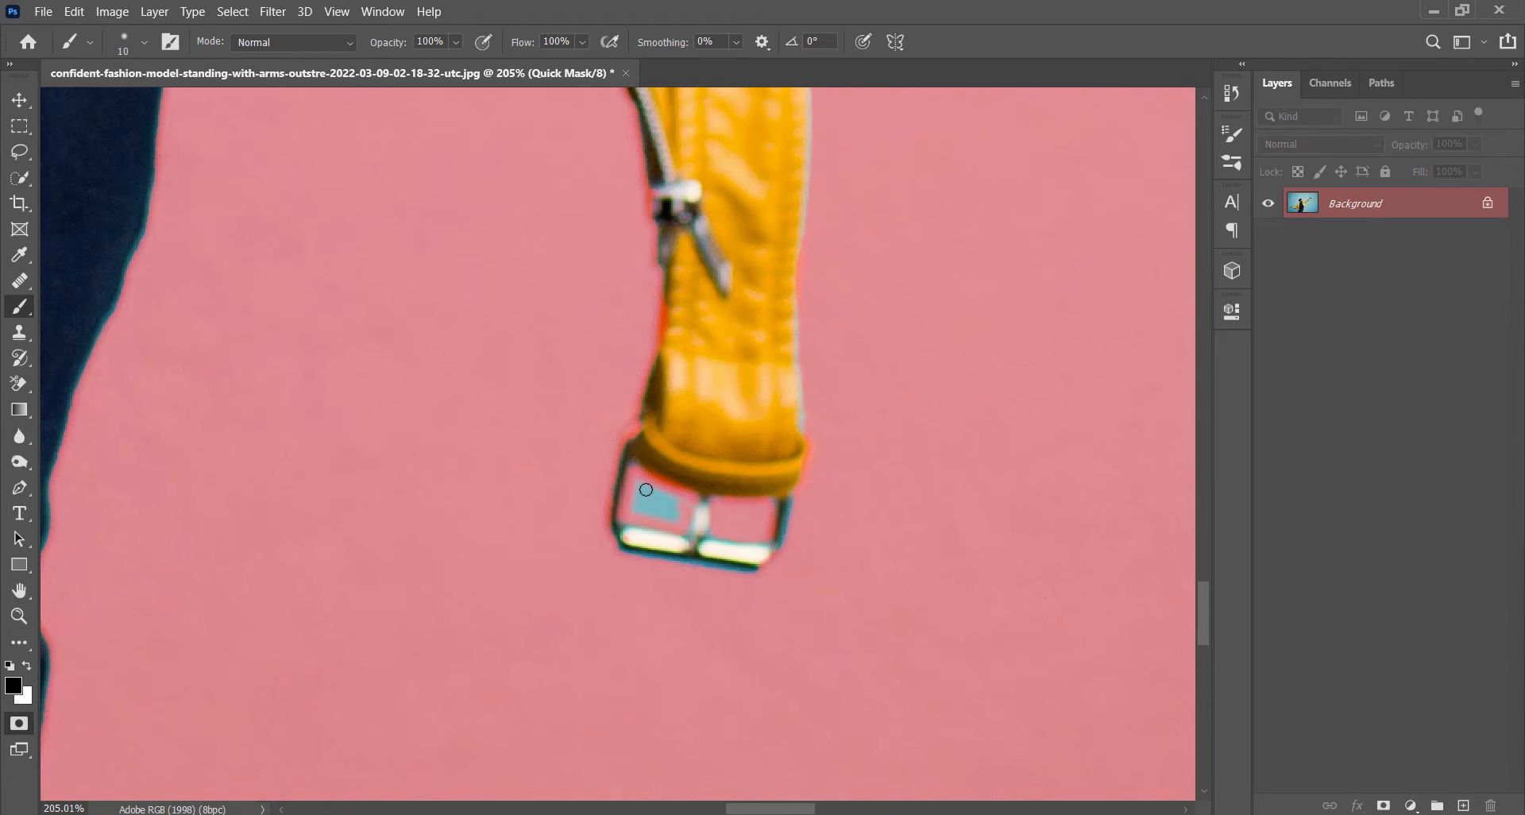
mouse_move(641, 482)
mouse_down()
mouse_move(632, 510)
mouse_move(677, 508)
mouse_up()
Mask out the blue opening inside the jeans' belt loop at the waist, reducing the brush to 9 px for the edges
scroll(636, 528, down, 10)
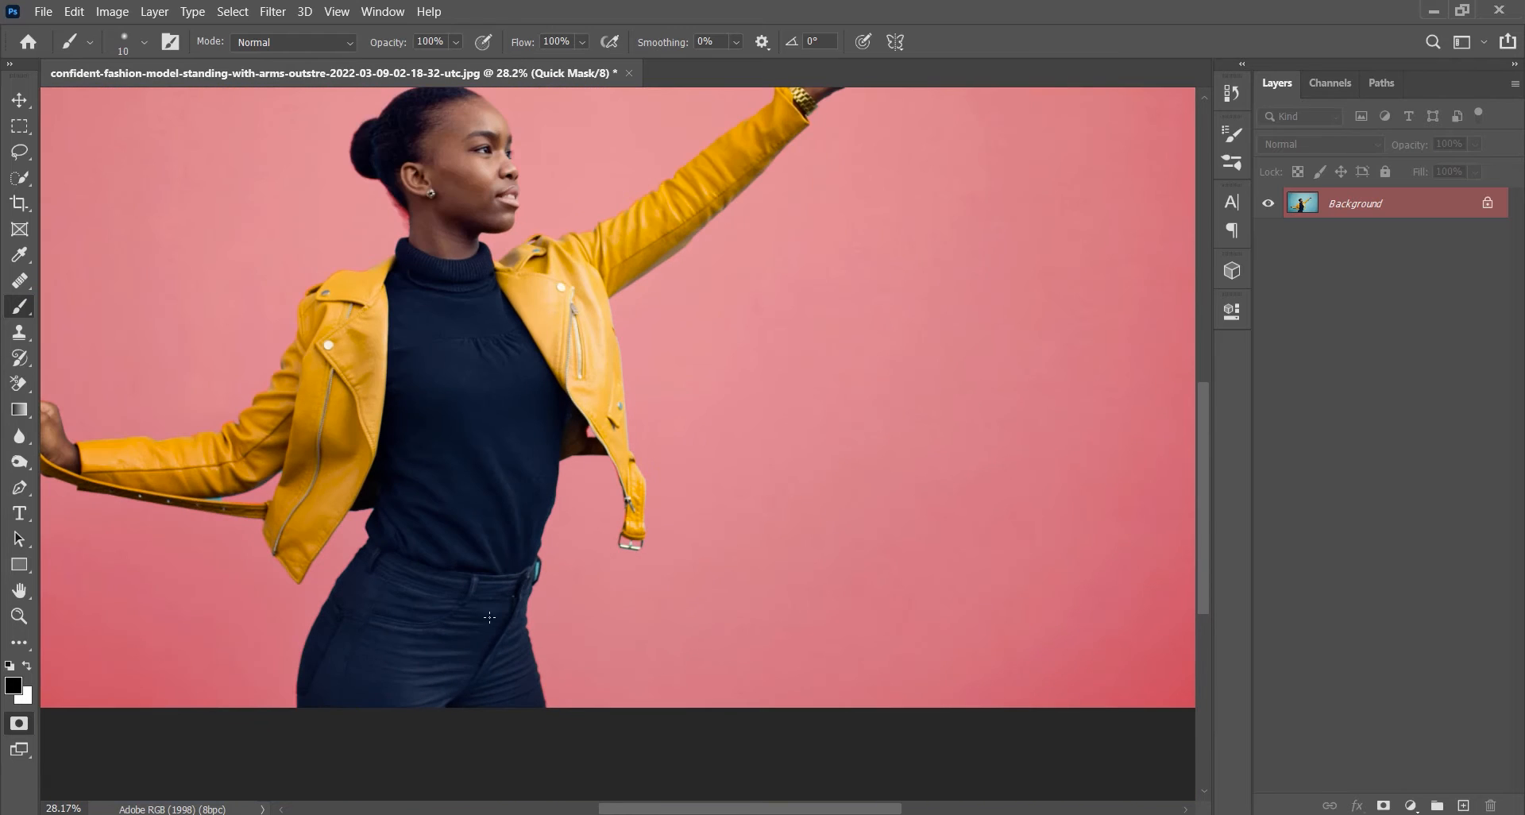
scroll(511, 639, up, 12)
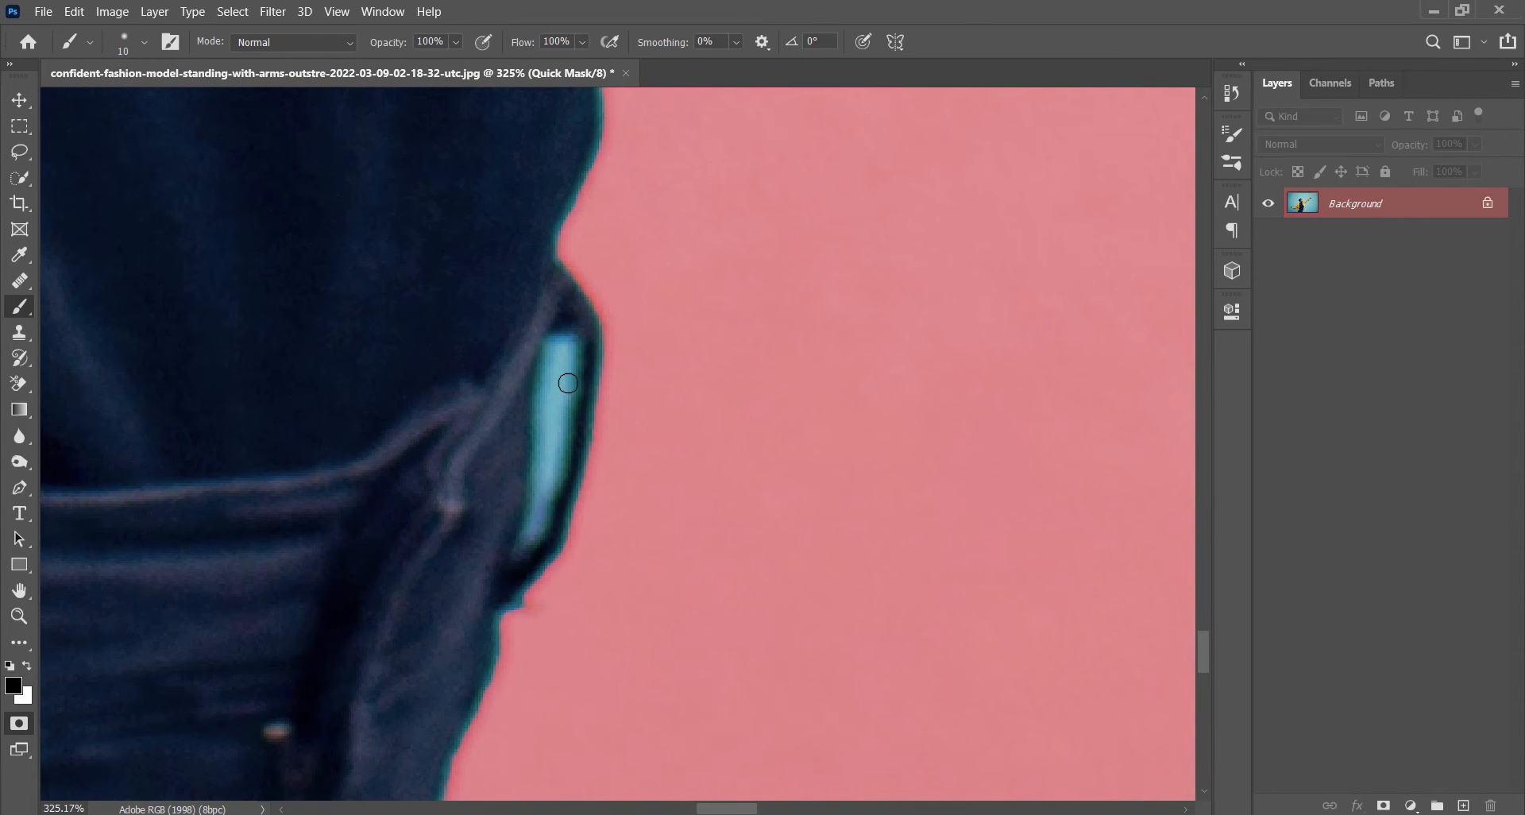
key(bracketright)
drag(561, 359, 562, 343)
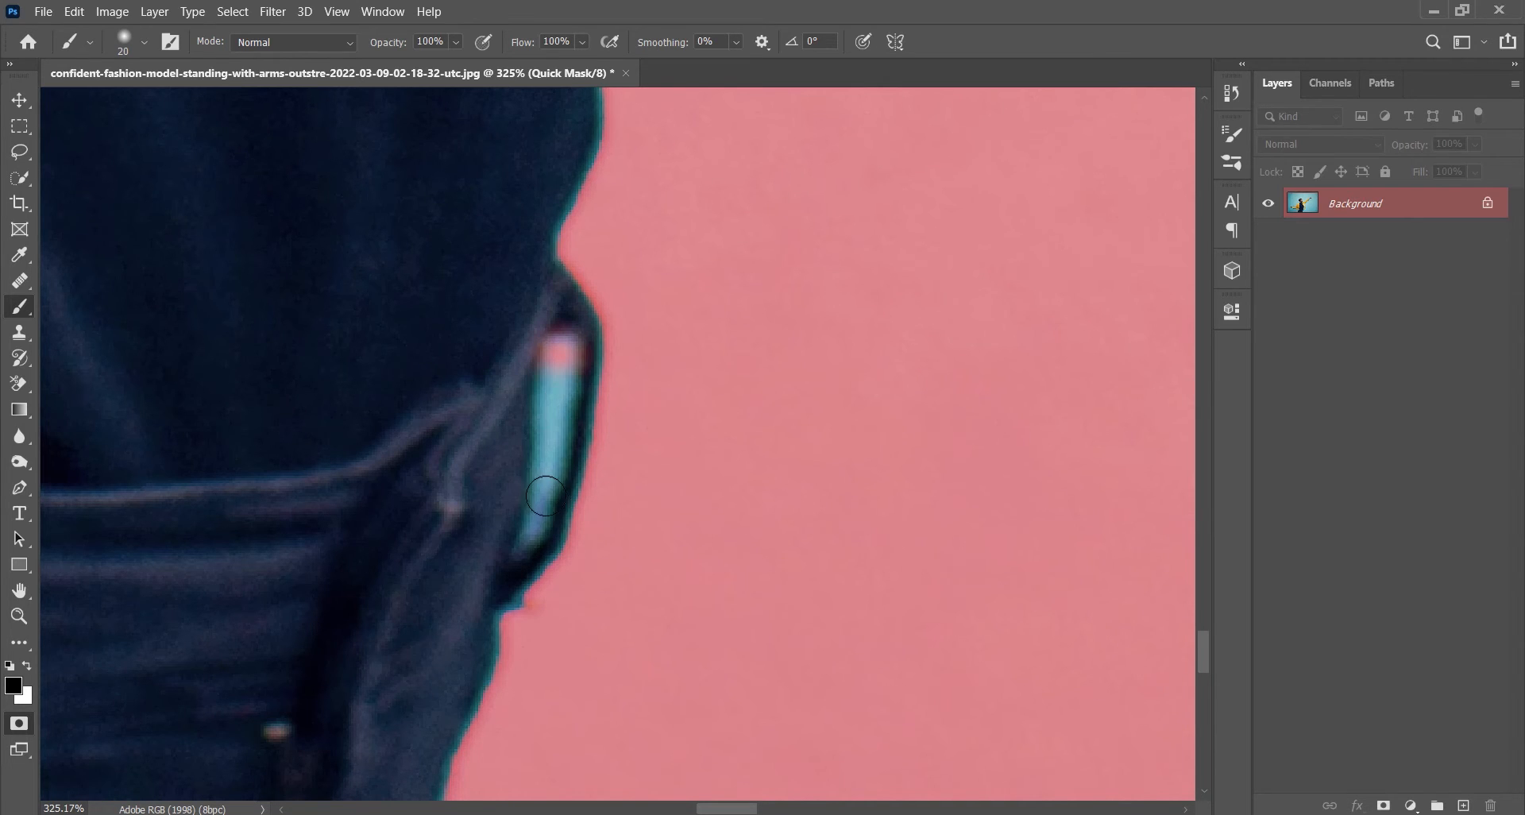
key(bracketleft)
click(544, 498)
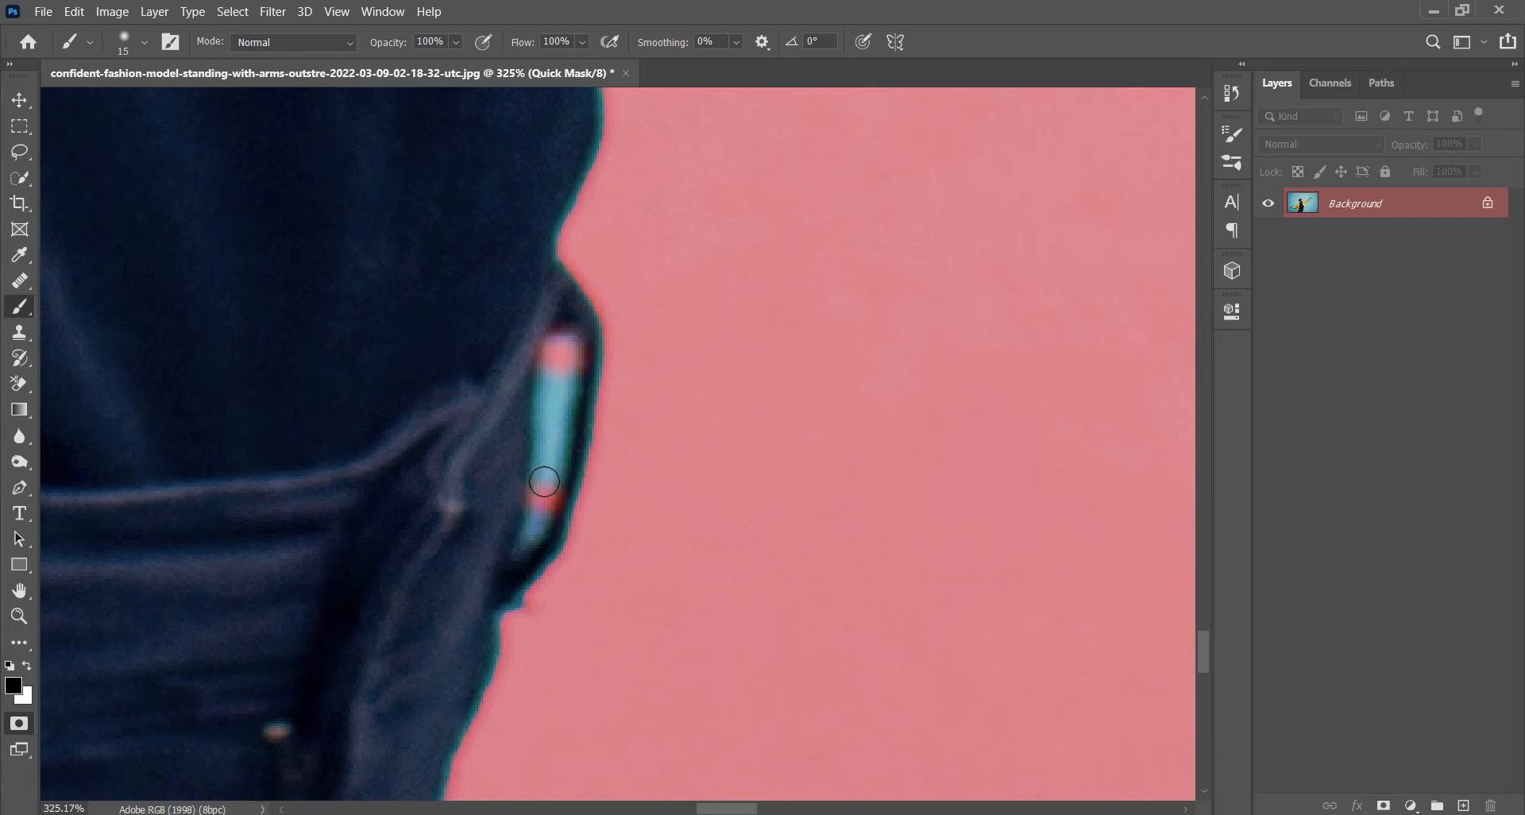
drag(548, 477, 543, 508)
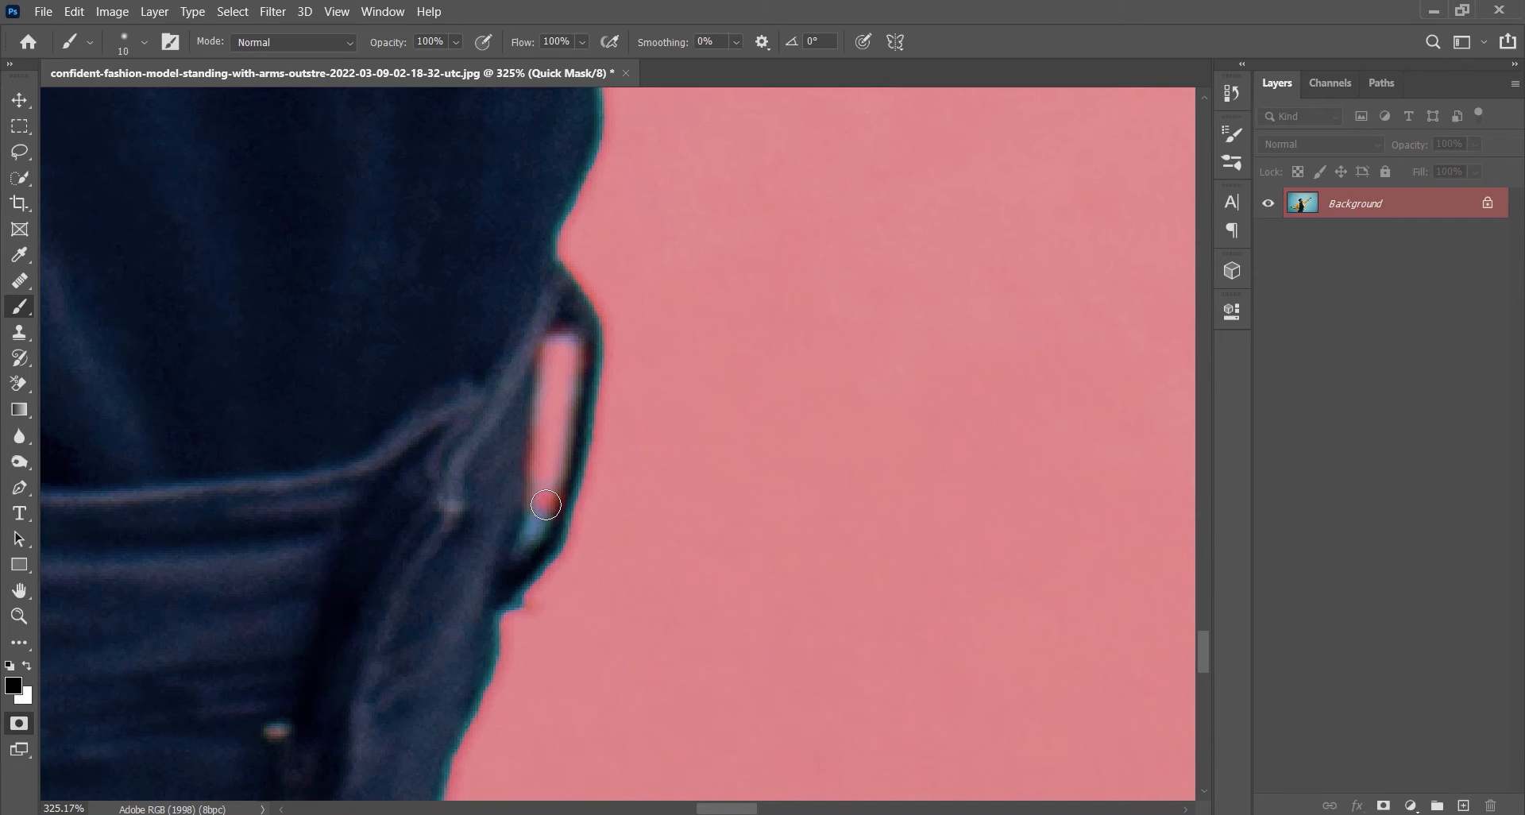
key(bracketleft)
drag(544, 400, 545, 351)
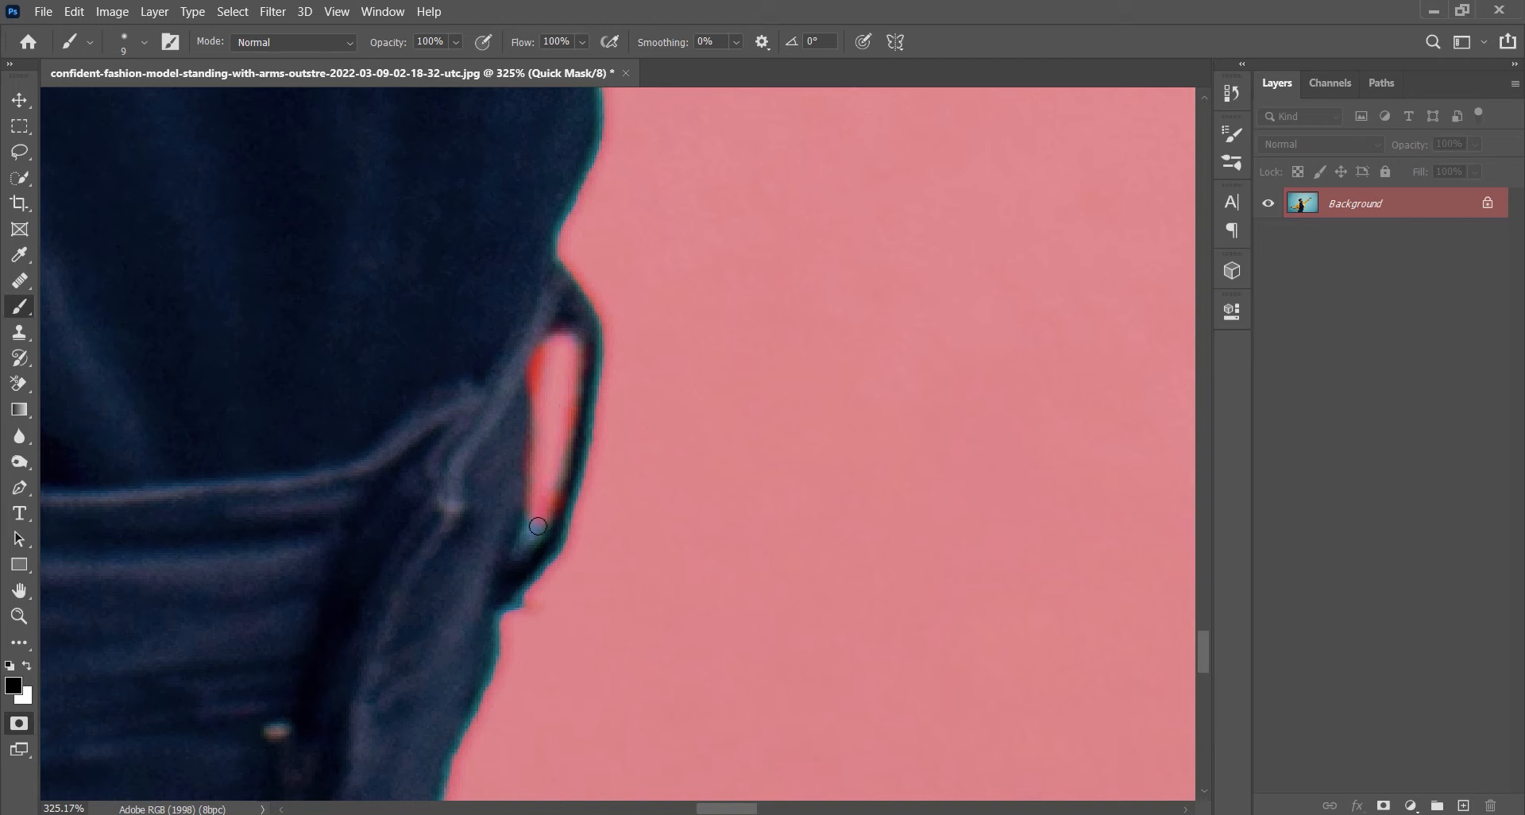
drag(554, 531, 377, 518)
Try to mask out the background between the lowered sleeve and the belt with strokes along the sleeve's lower edge
drag(0, 475, 922, 474)
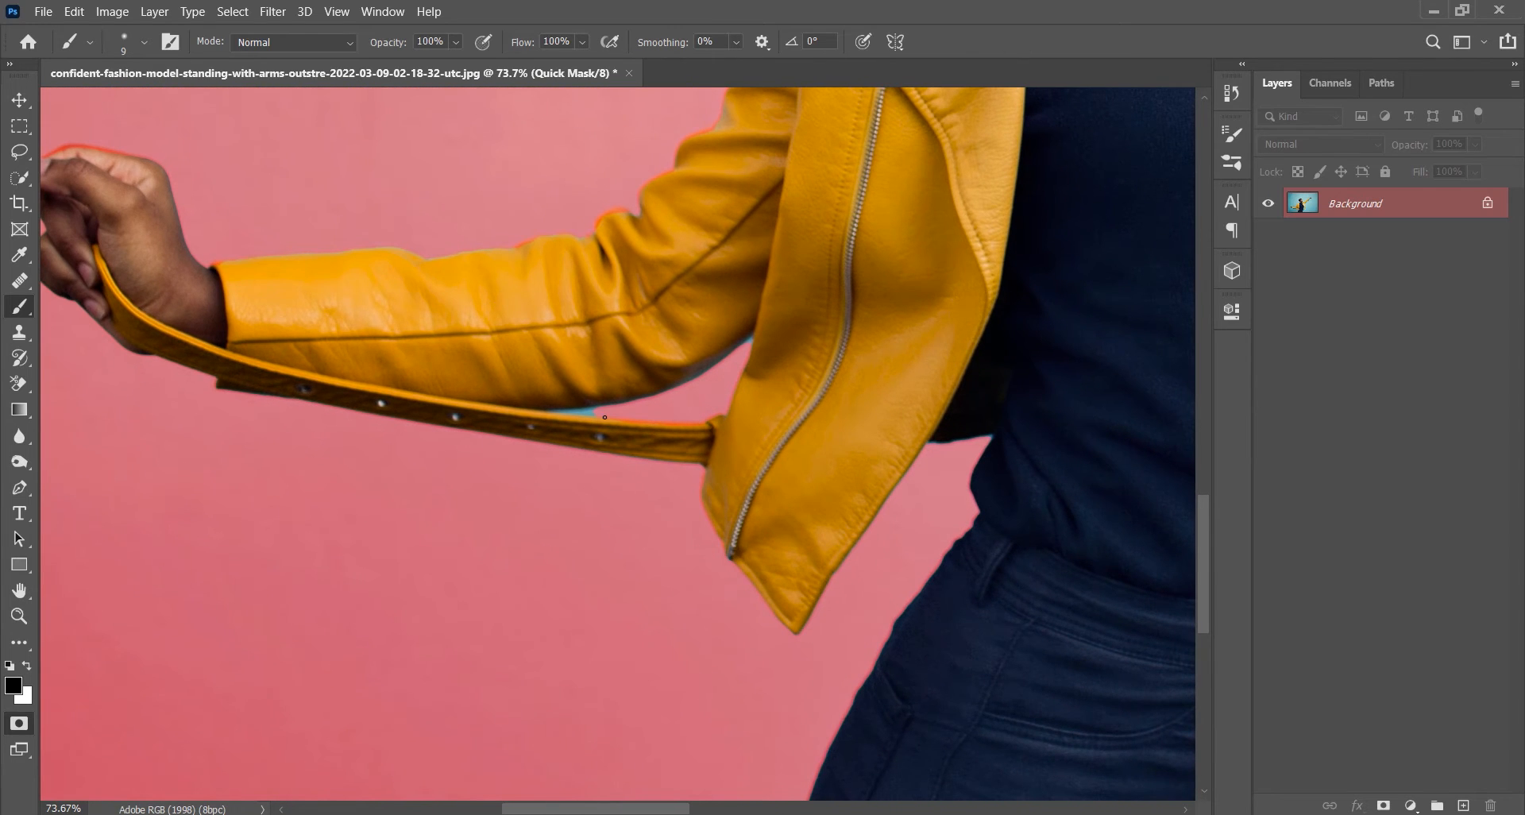
mouse_move(580, 440)
mouse_down()
mouse_move(600, 400)
mouse_move(566, 396)
mouse_move(624, 372)
mouse_move(434, 368)
mouse_up()
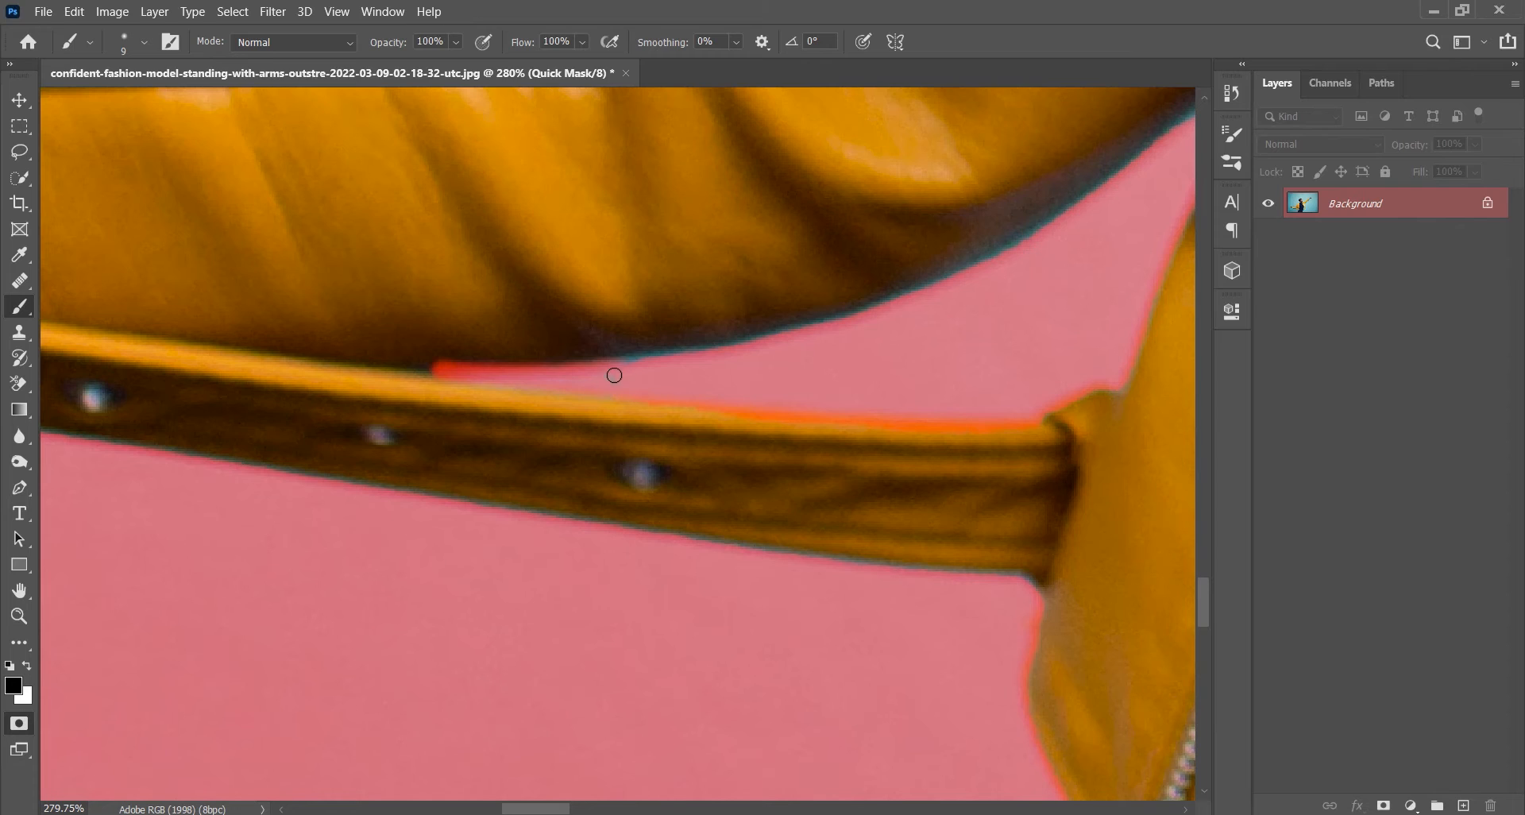
shift+click(936, 288)
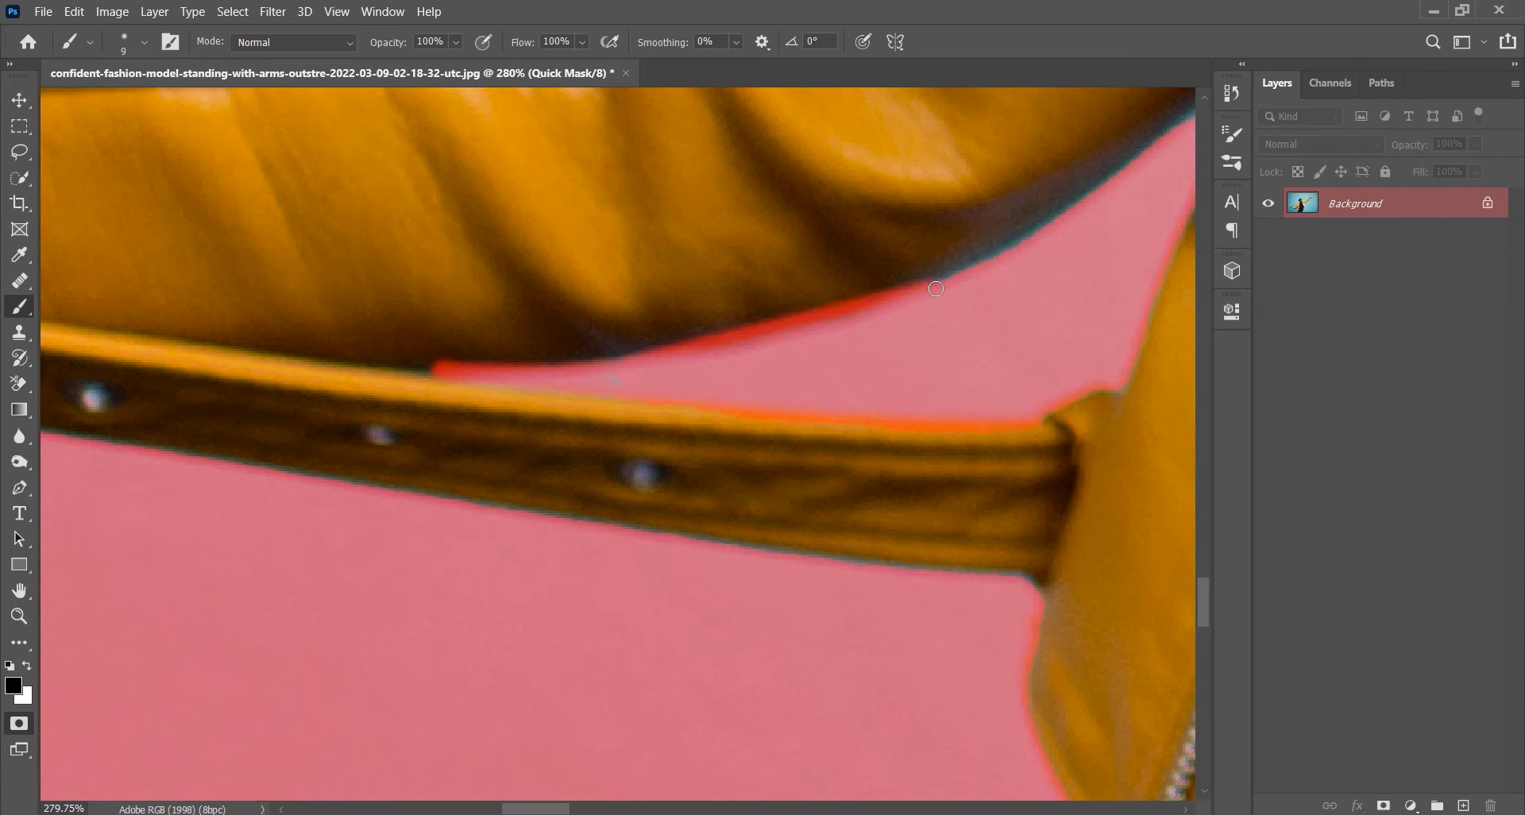
shift+click(1037, 235)
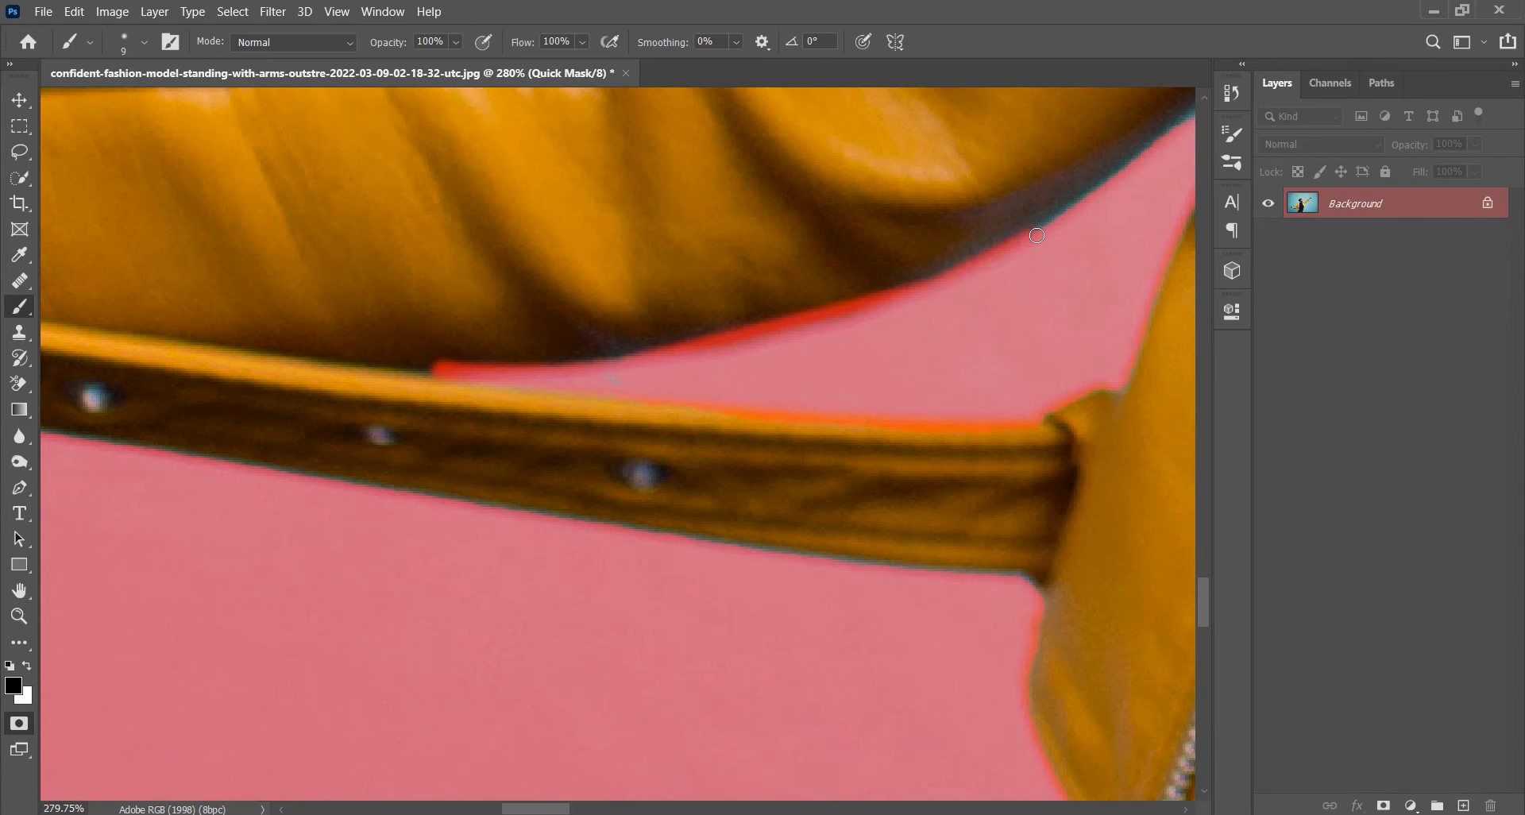
shift+click(1190, 117)
scroll(920, 343, down, 3)
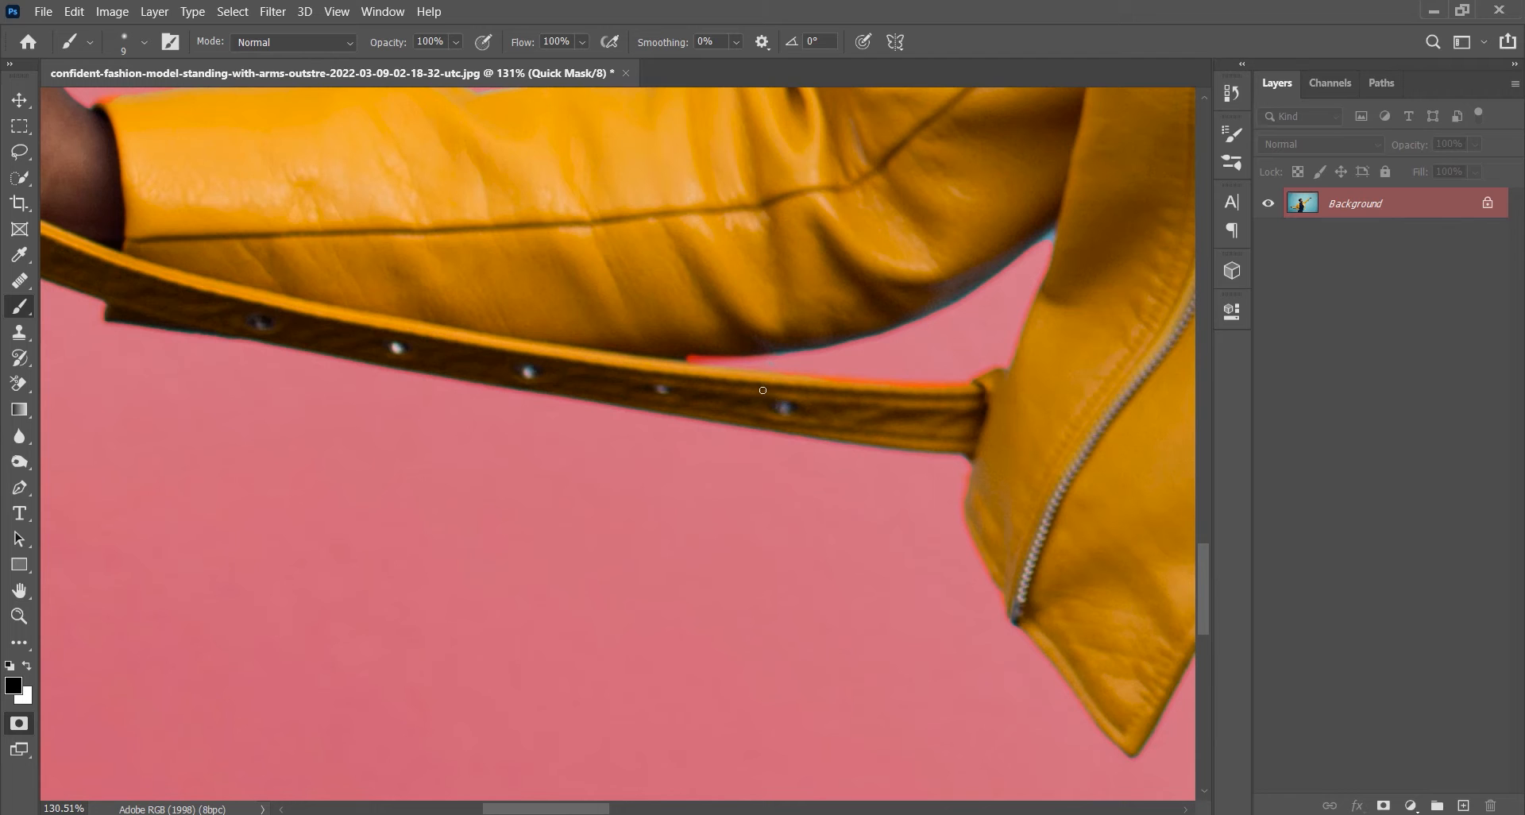
key(ctrl+z)
Mask out the remaining blue background between the lowered sleeve and the belt, reducing the brush to 7 px for the sleeve edge
scroll(753, 375, up, 5)
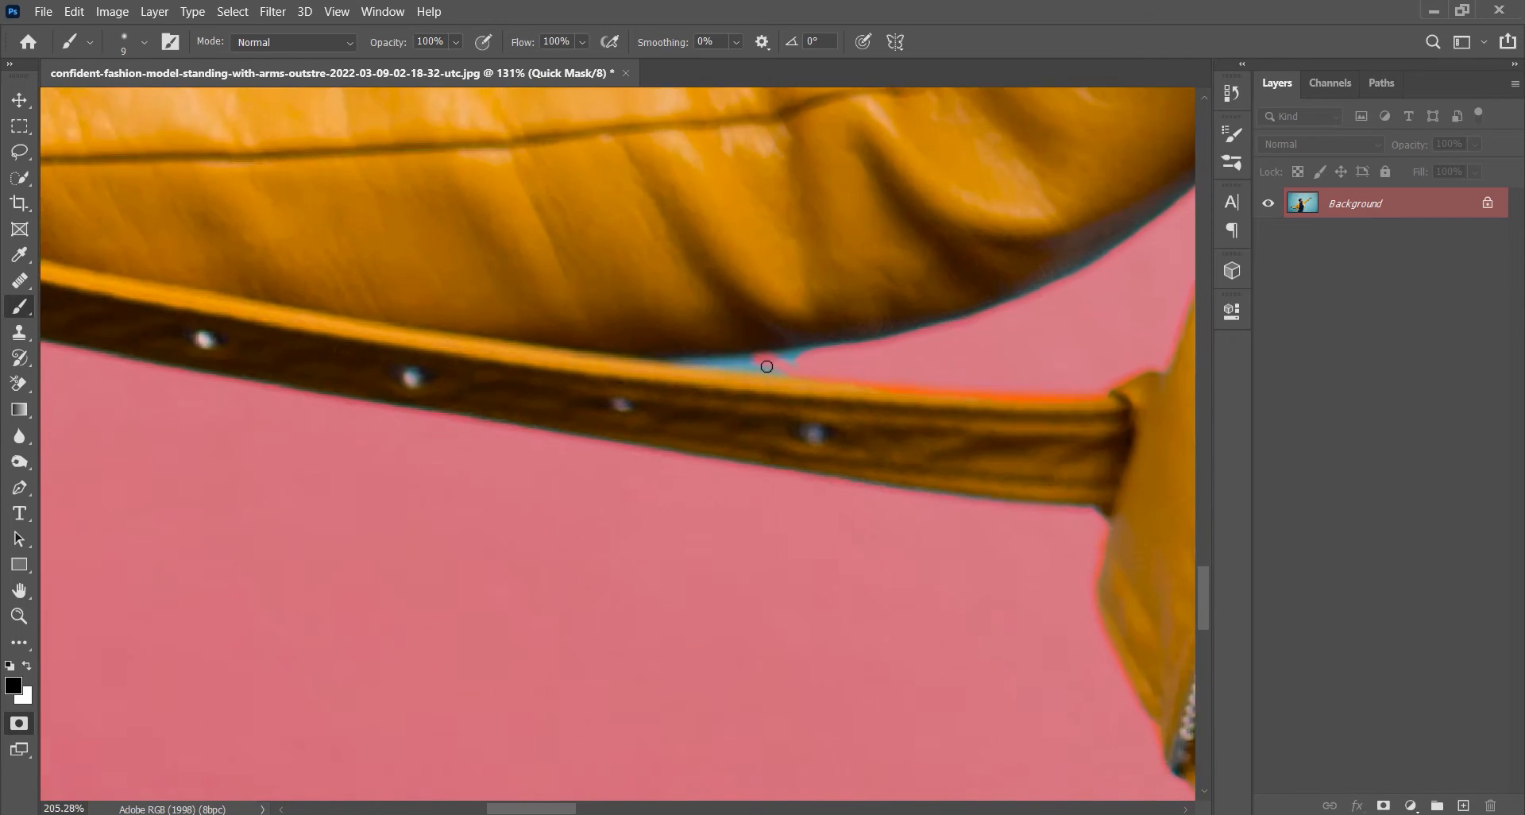
mouse_move(802, 348)
mouse_down()
mouse_move(681, 358)
mouse_move(674, 373)
mouse_move(685, 360)
mouse_move(603, 352)
mouse_up()
key(bracketleft)
key(bracketleft)
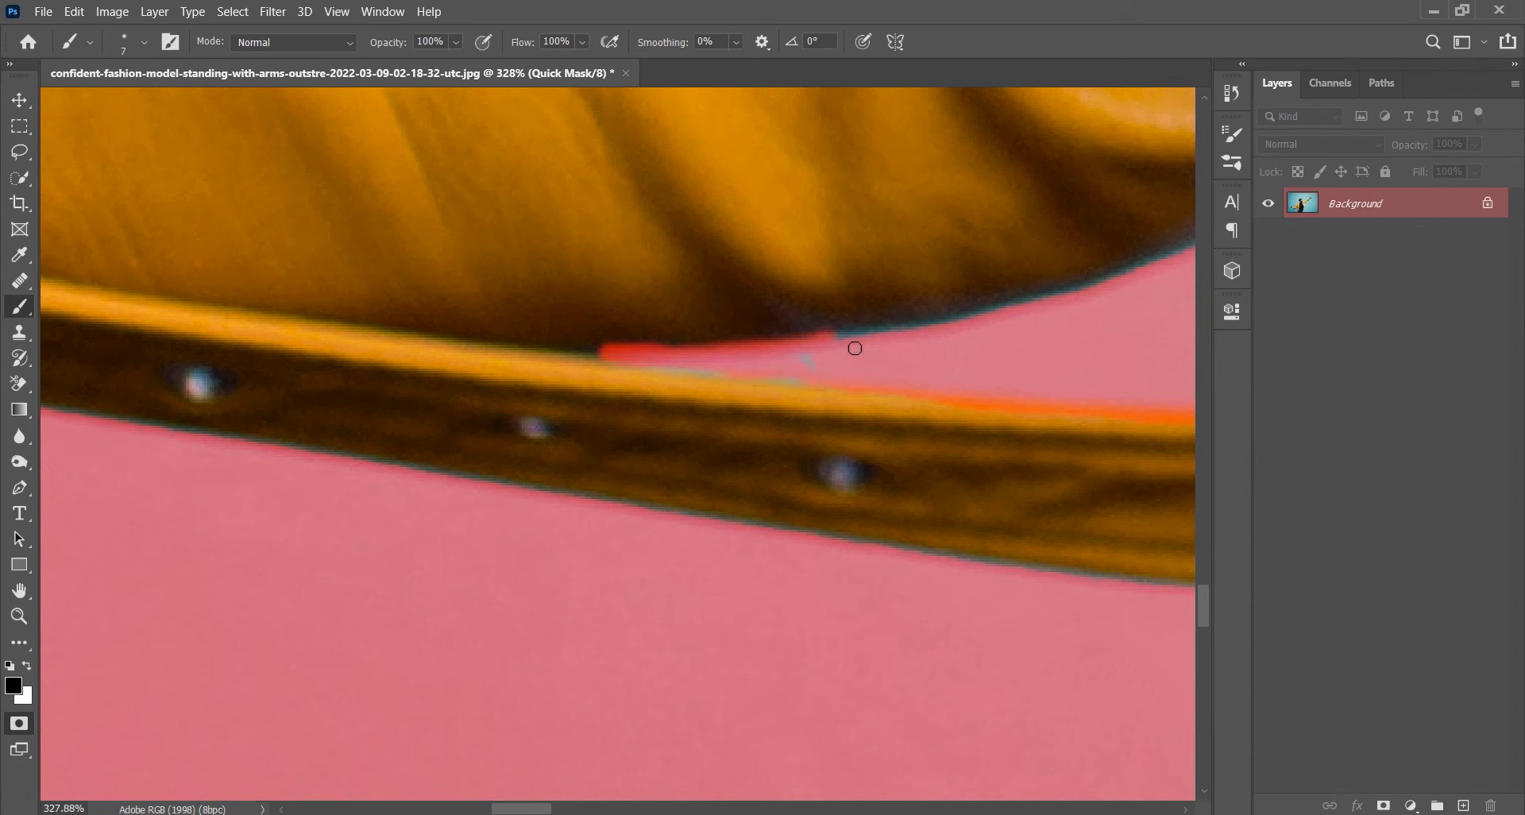
drag(821, 344, 883, 327)
Paint black over the blue sliver in the corner where the lowered sleeve meets the jacket body
scroll(933, 340, down, 10)
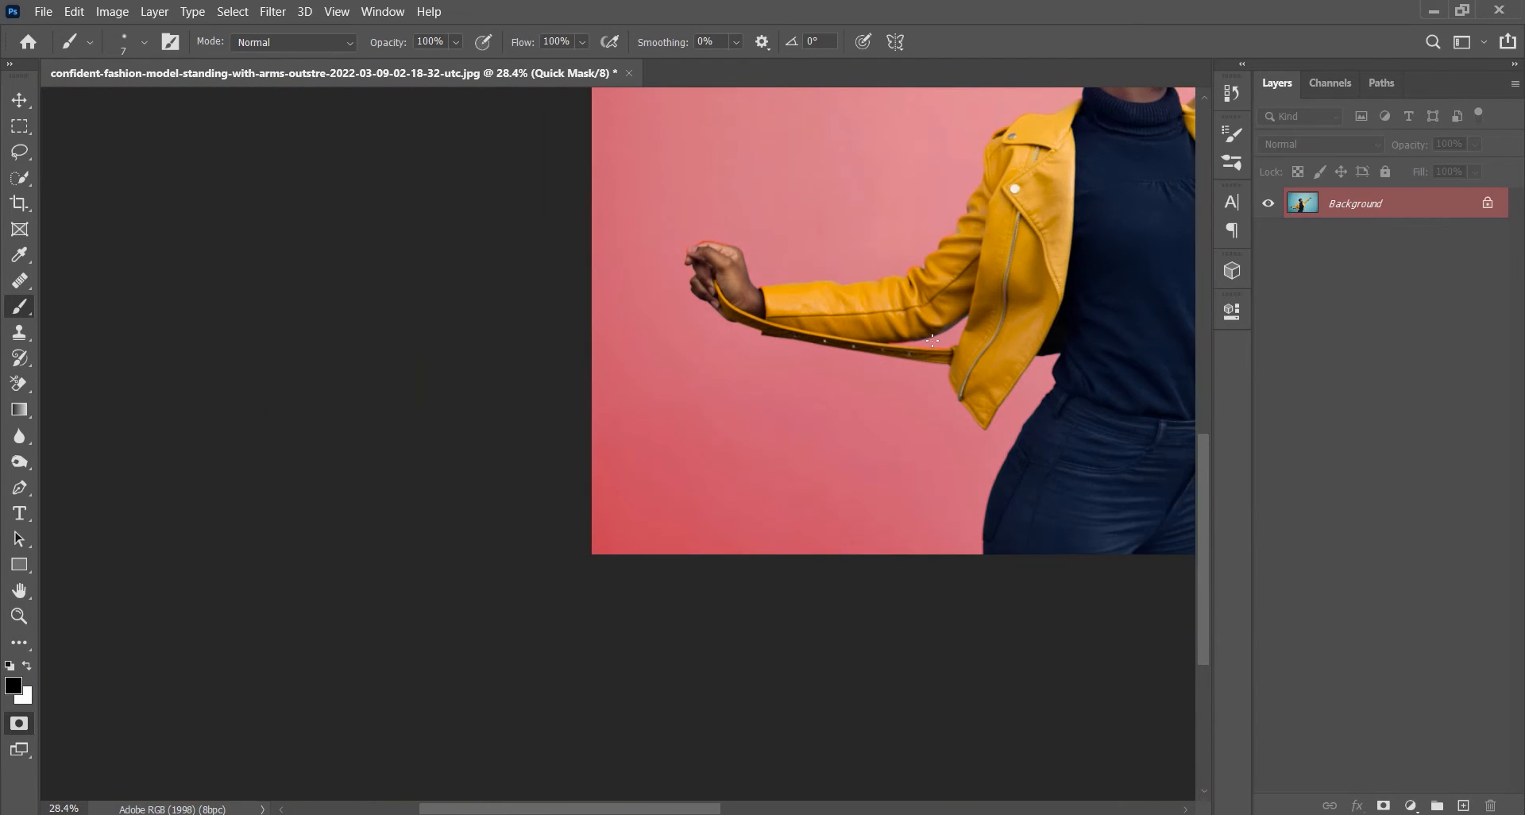
scroll(694, 375, up, 3)
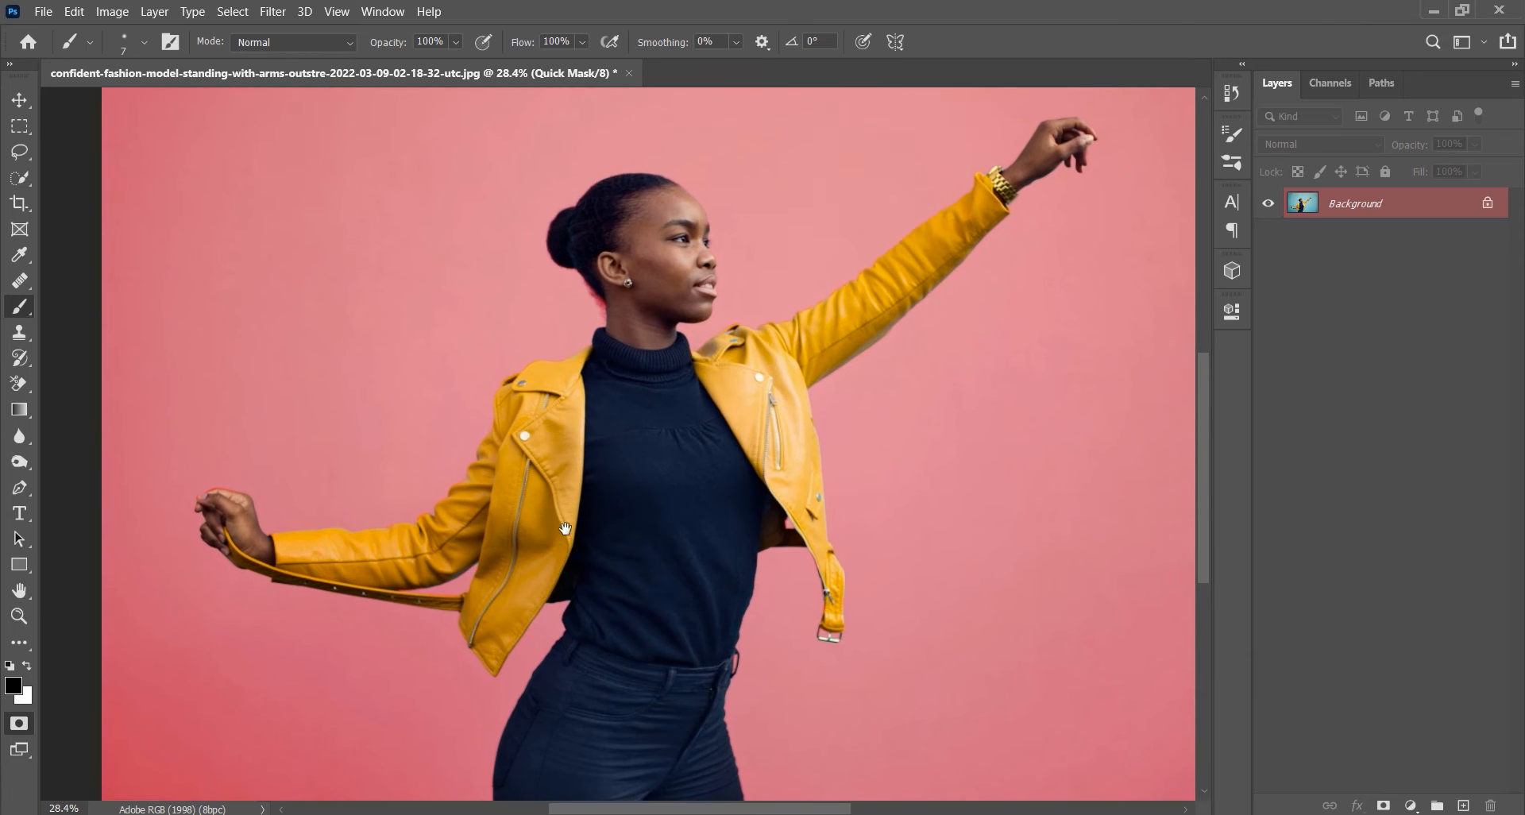
scroll(410, 628, up, 6)
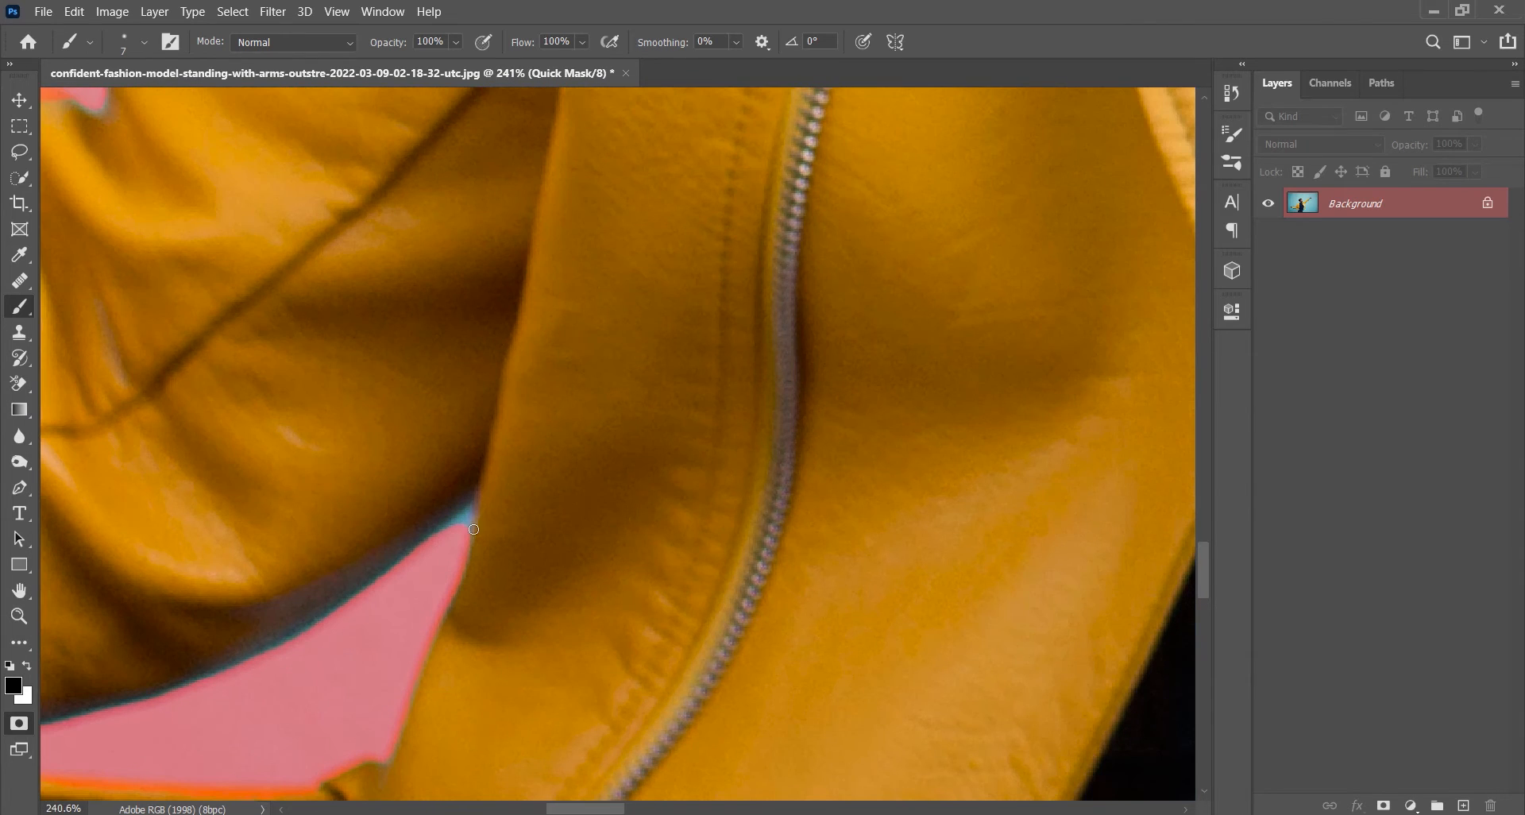
drag(470, 533, 446, 533)
Exit Quick Mask mode to turn the painted mask back into a selection of the woman
scroll(457, 523, down, 12)
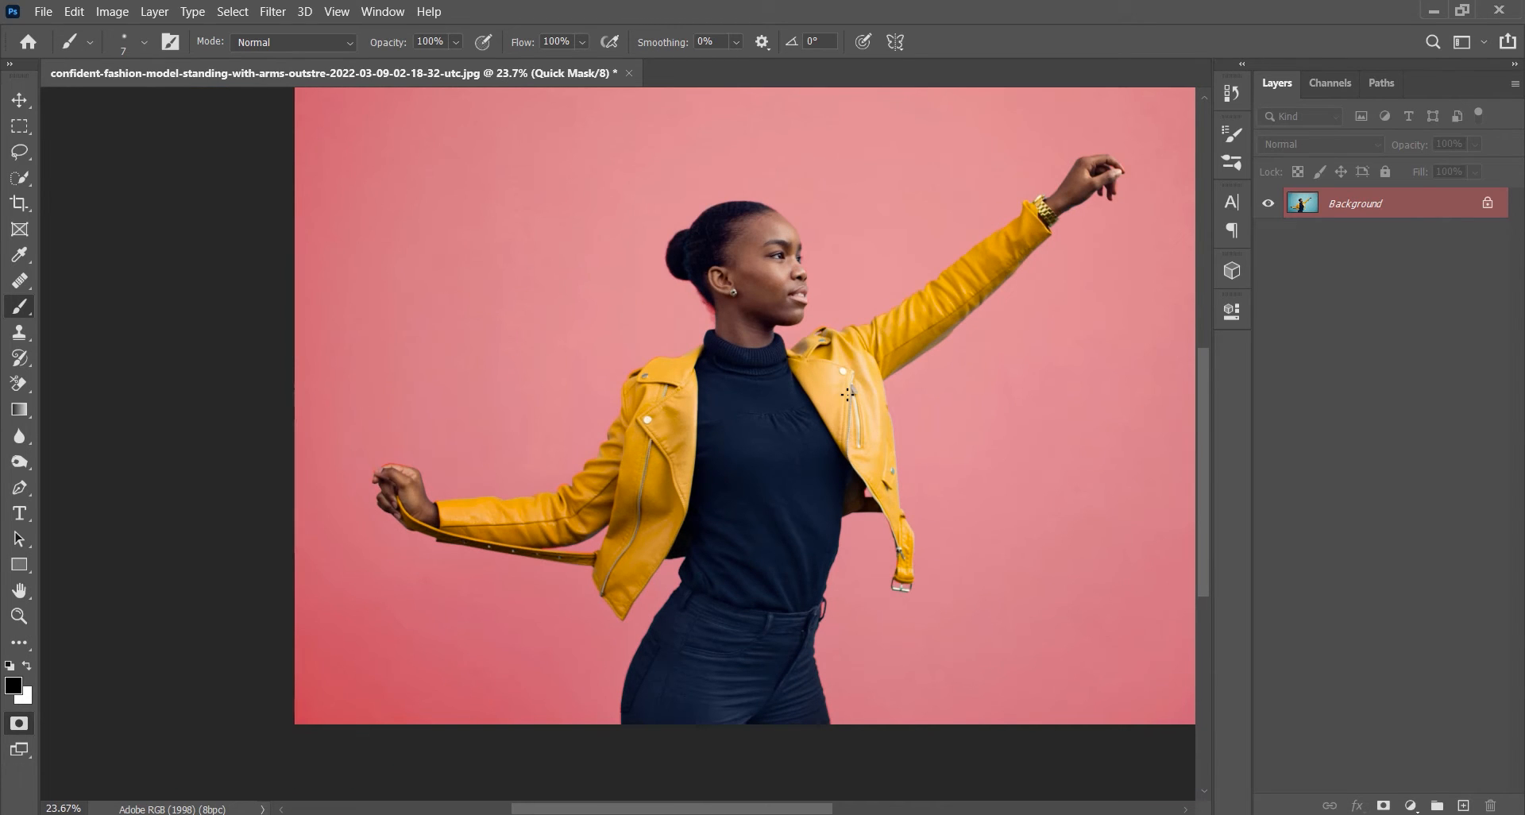
key(q)
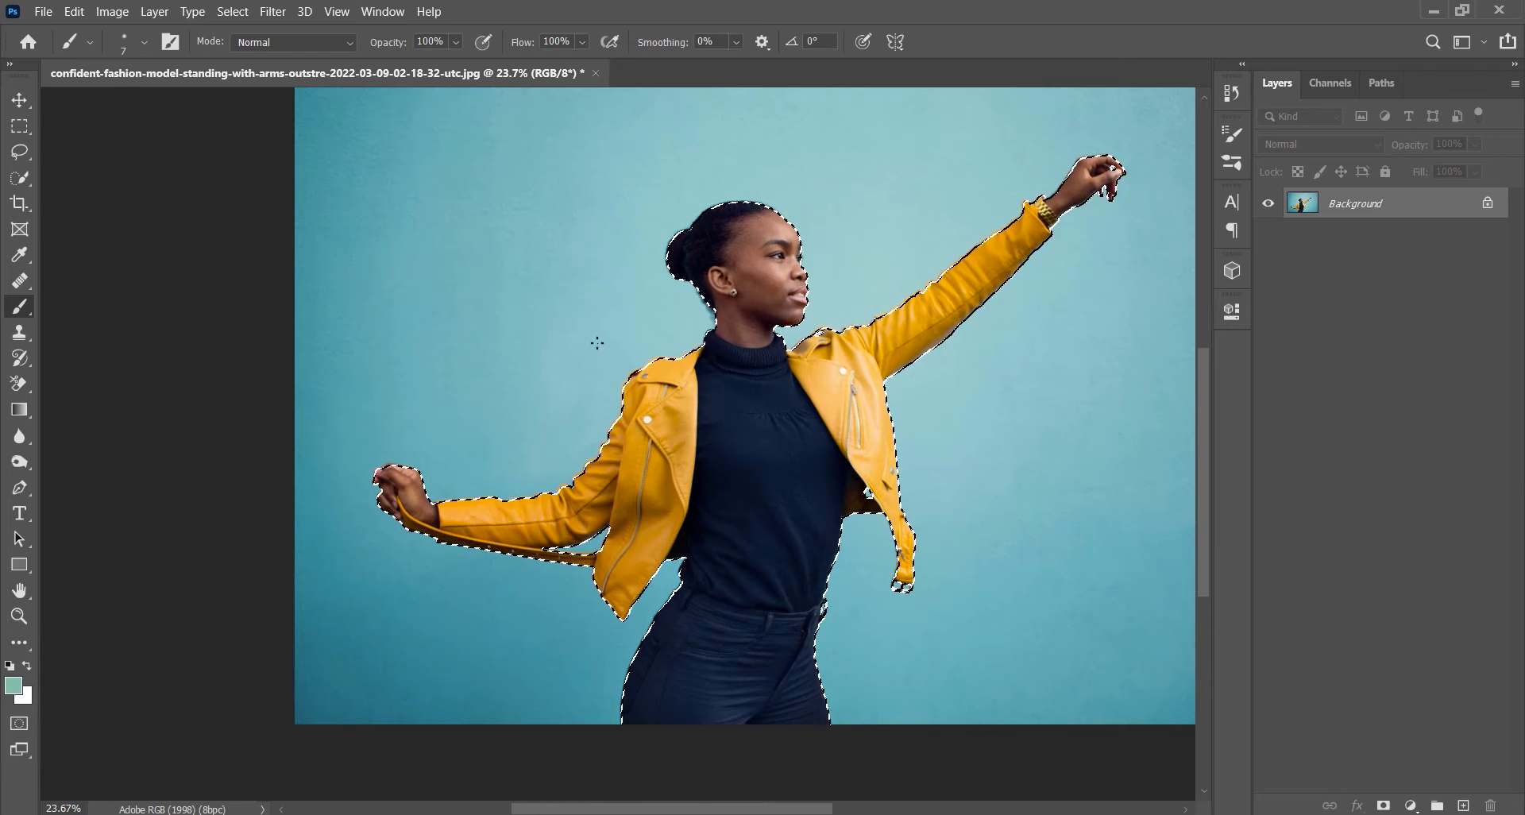
scroll(551, 362, right, 3)
scroll(535, 344, up, 2)
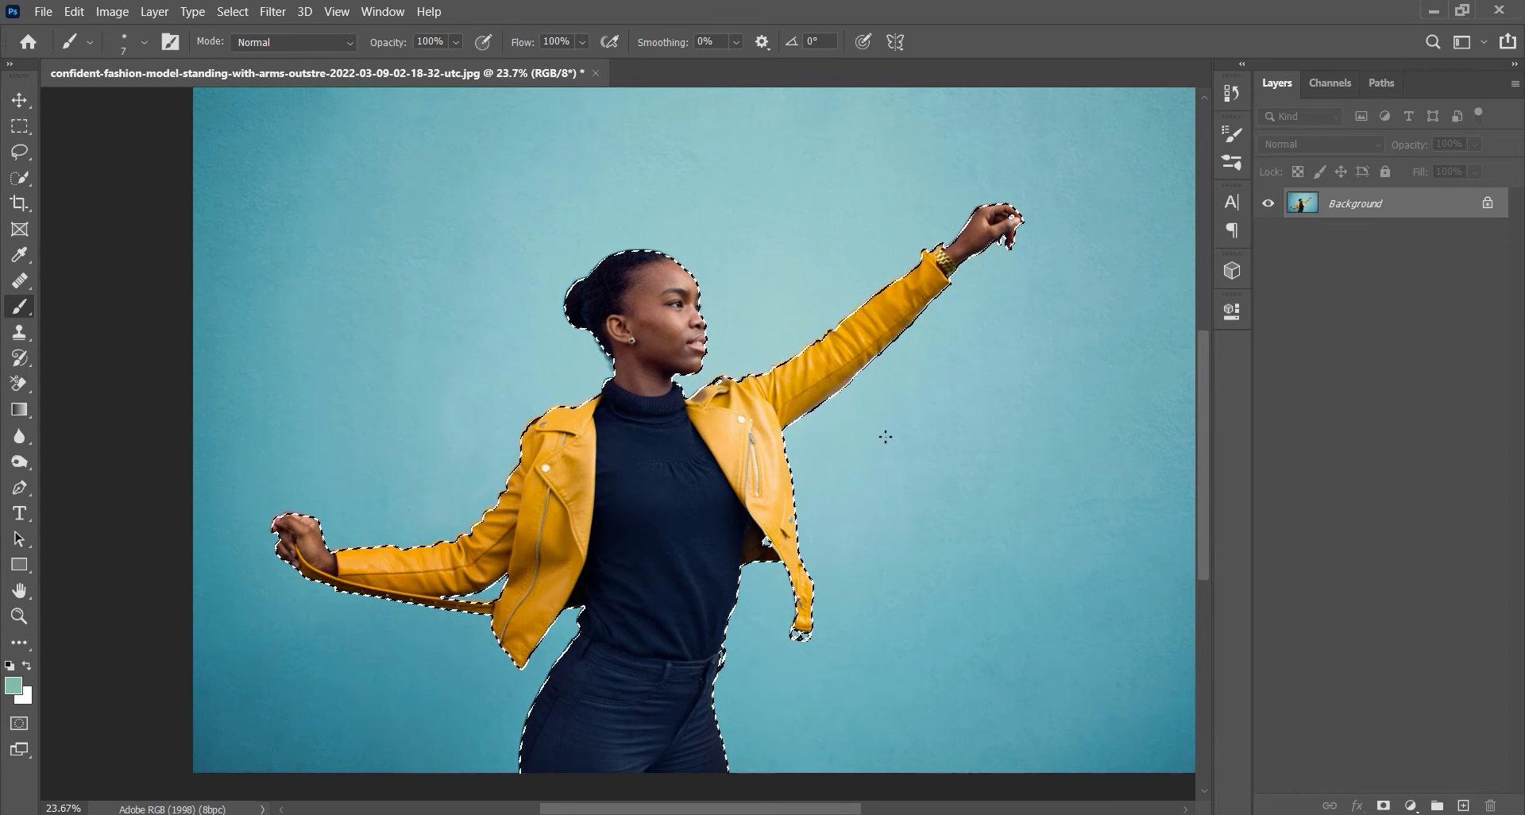
Deselect the woman and restore her selection by loading the saved "model" channel as a new selection
key(ctrl+d)
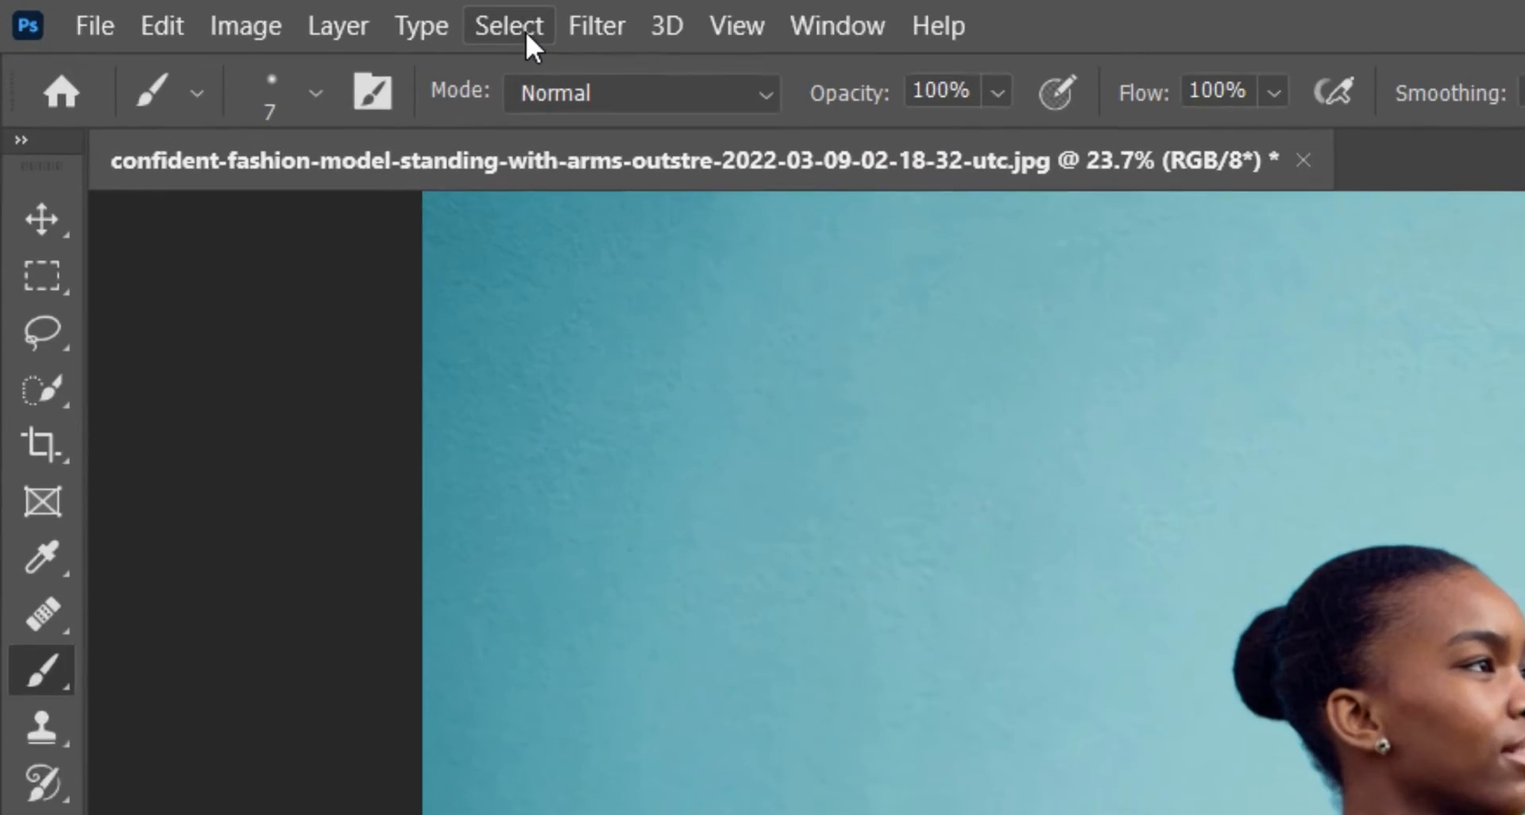
click(233, 11)
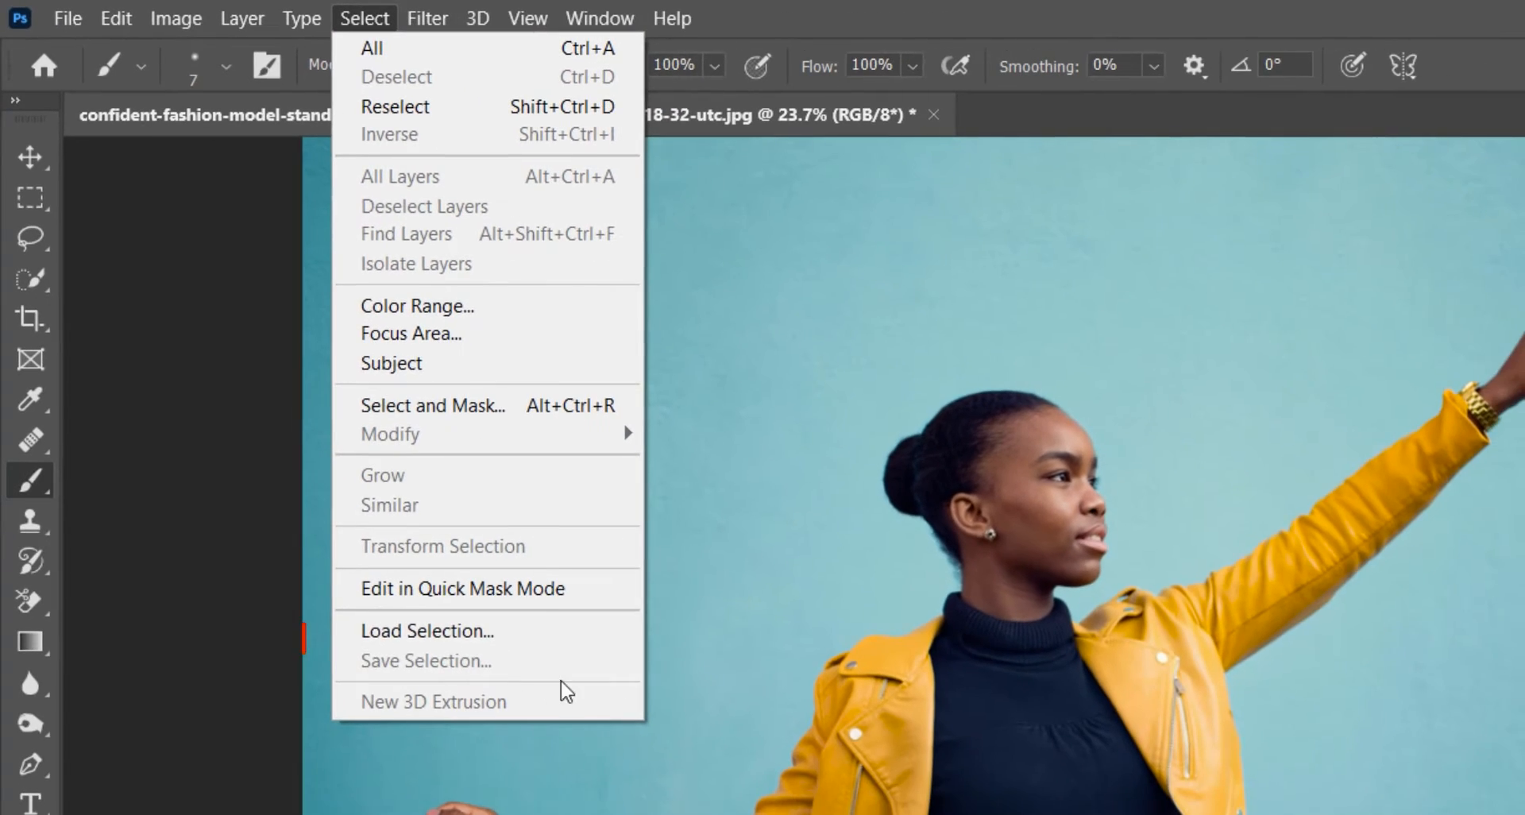
click(493, 632)
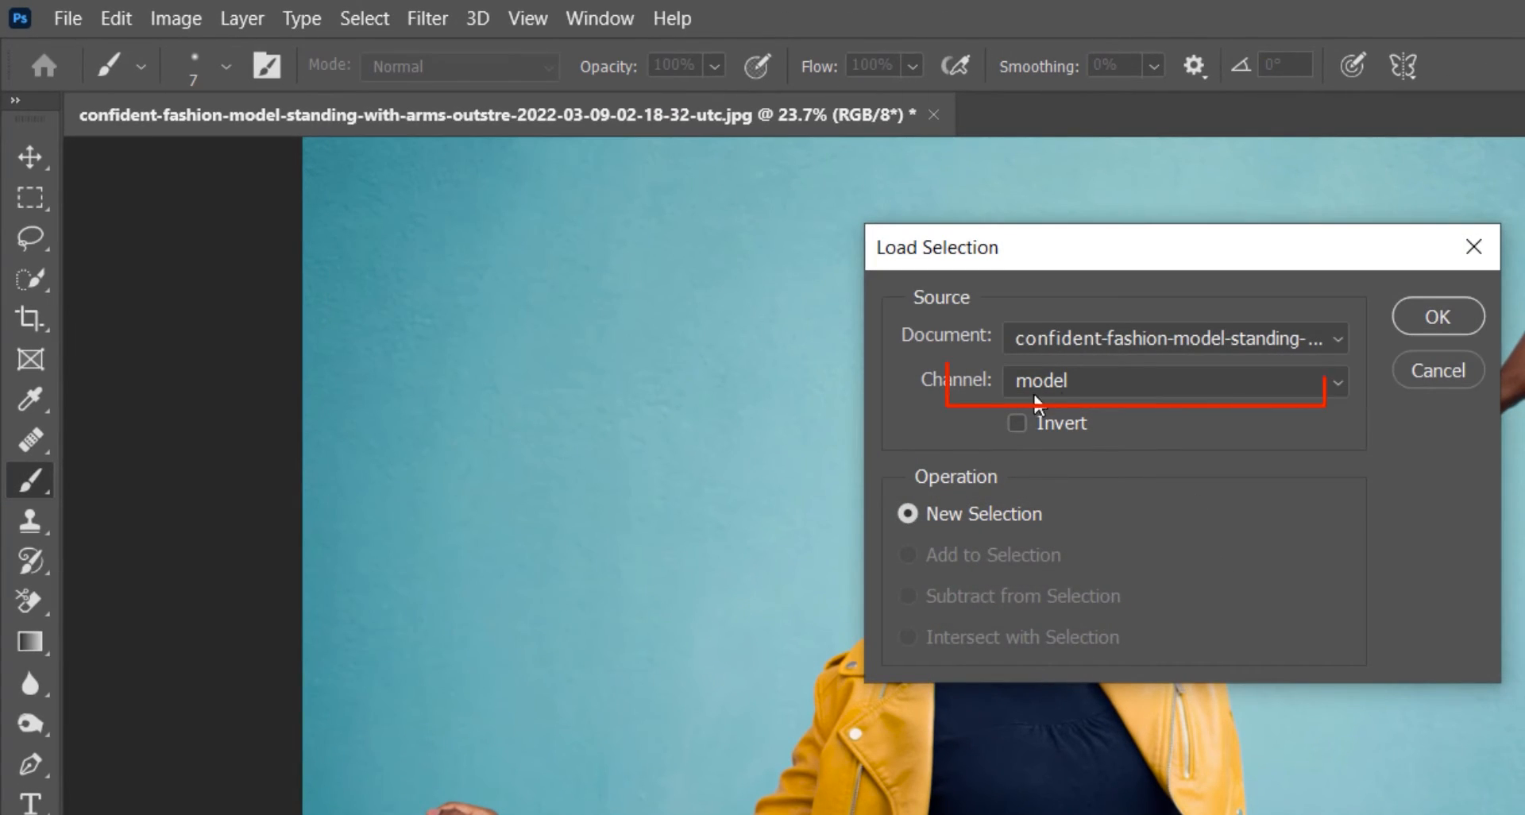
click(1438, 317)
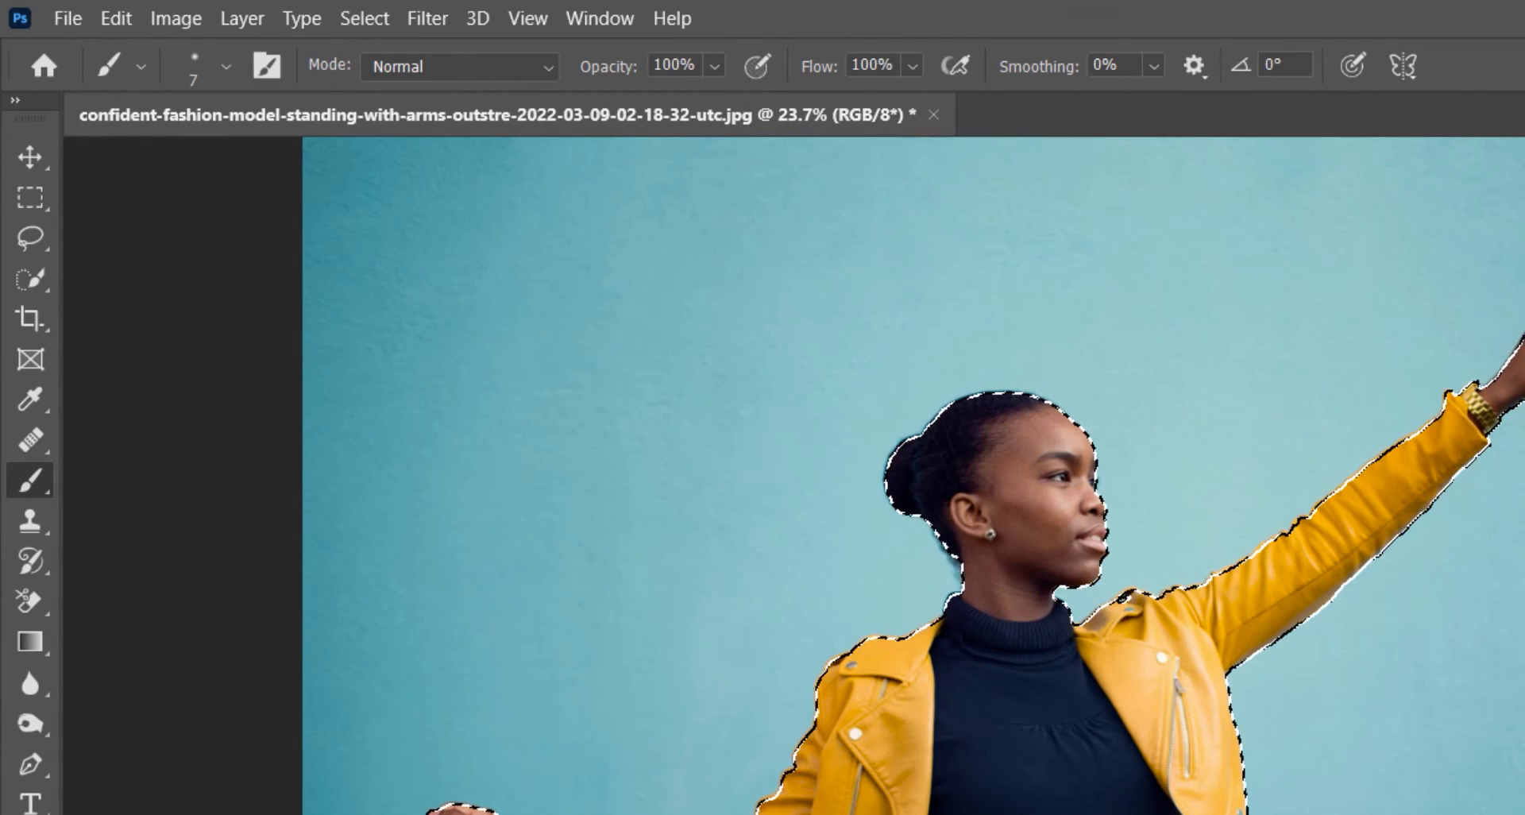
key(ctrl+d)
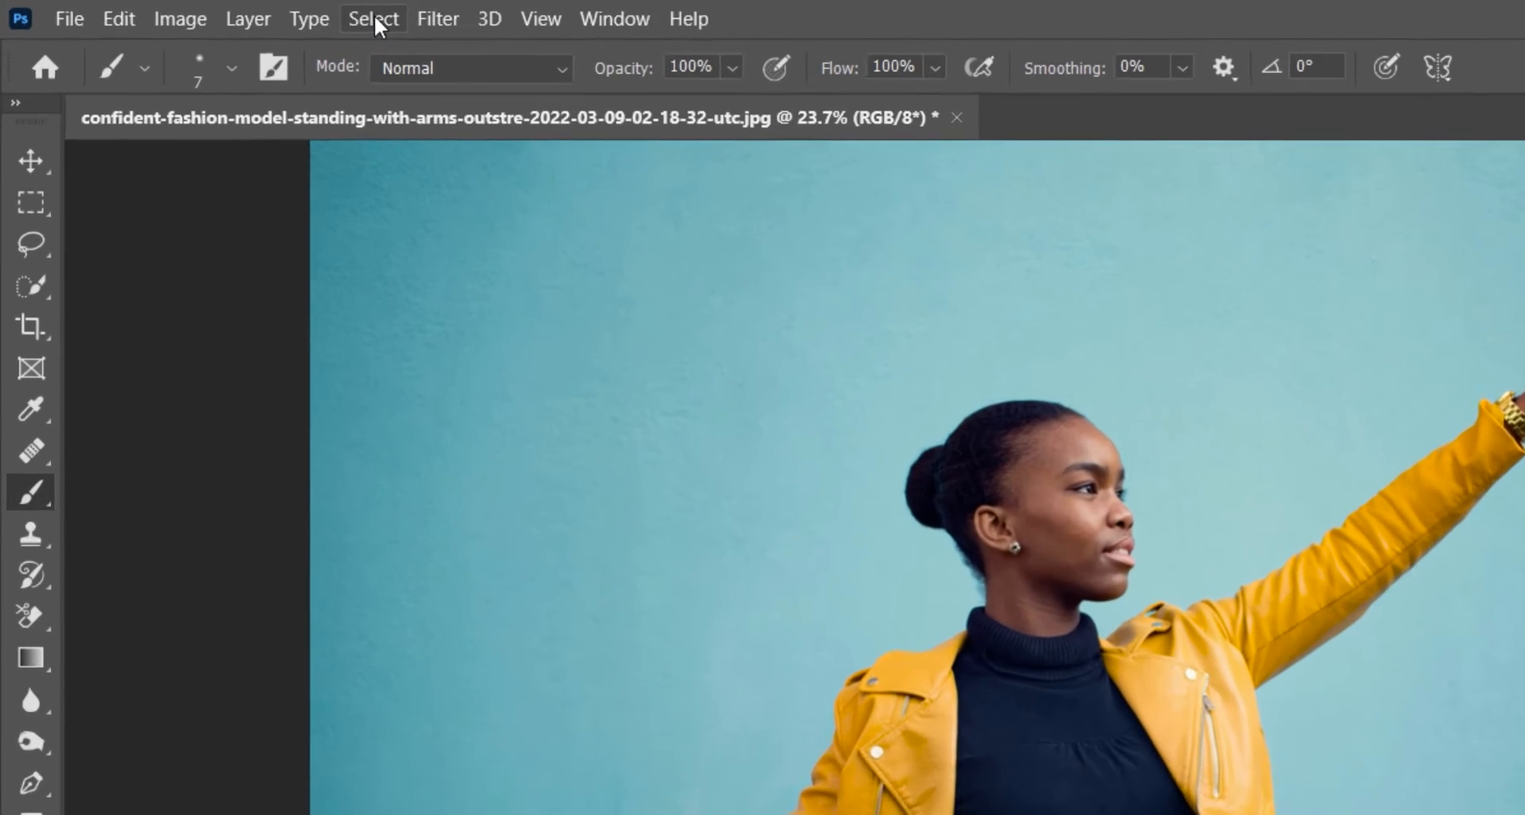
click(233, 11)
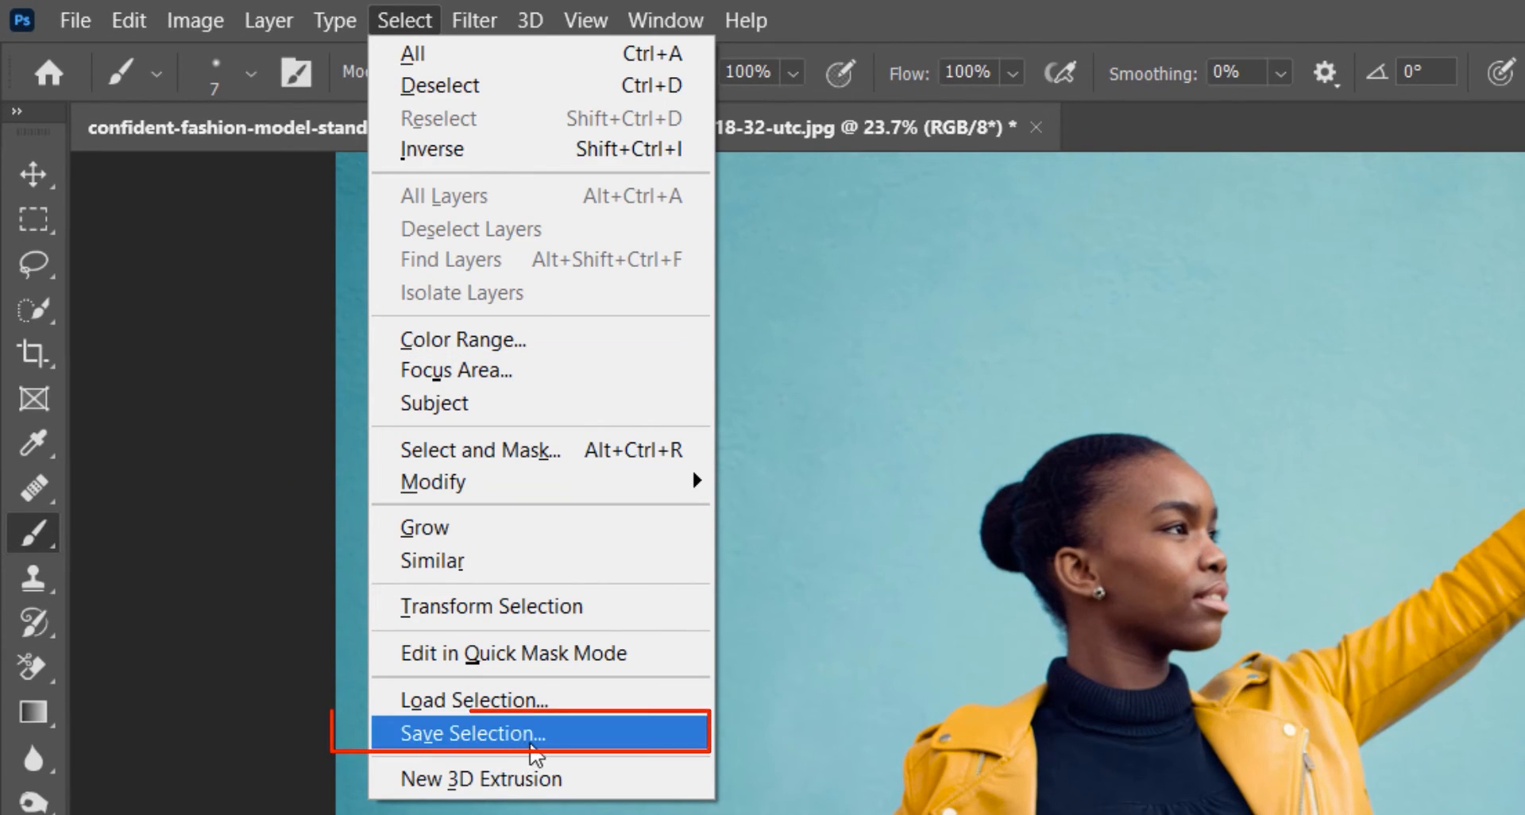
click(543, 701)
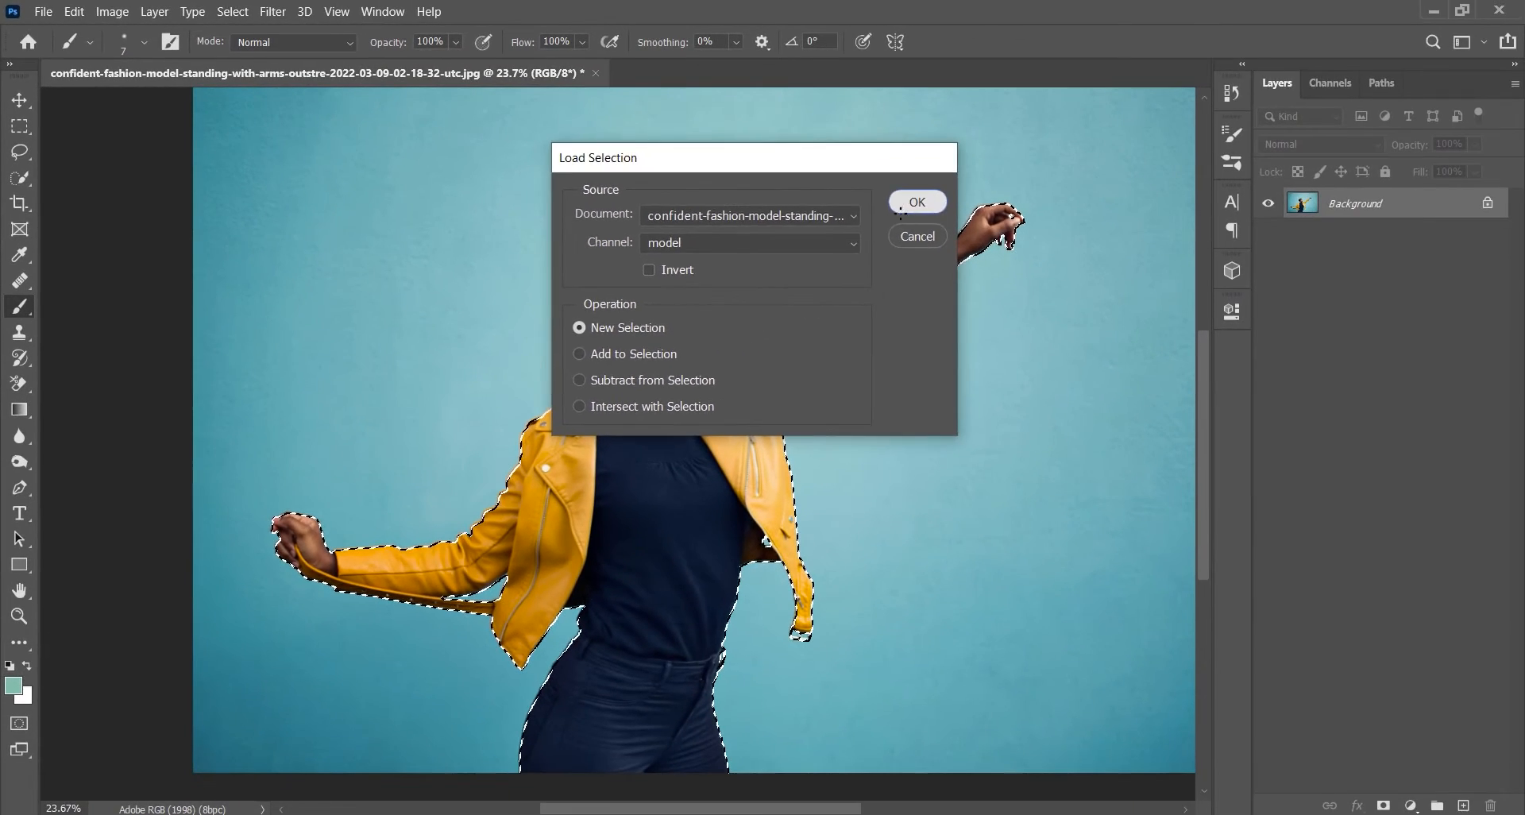
click(1177, 263)
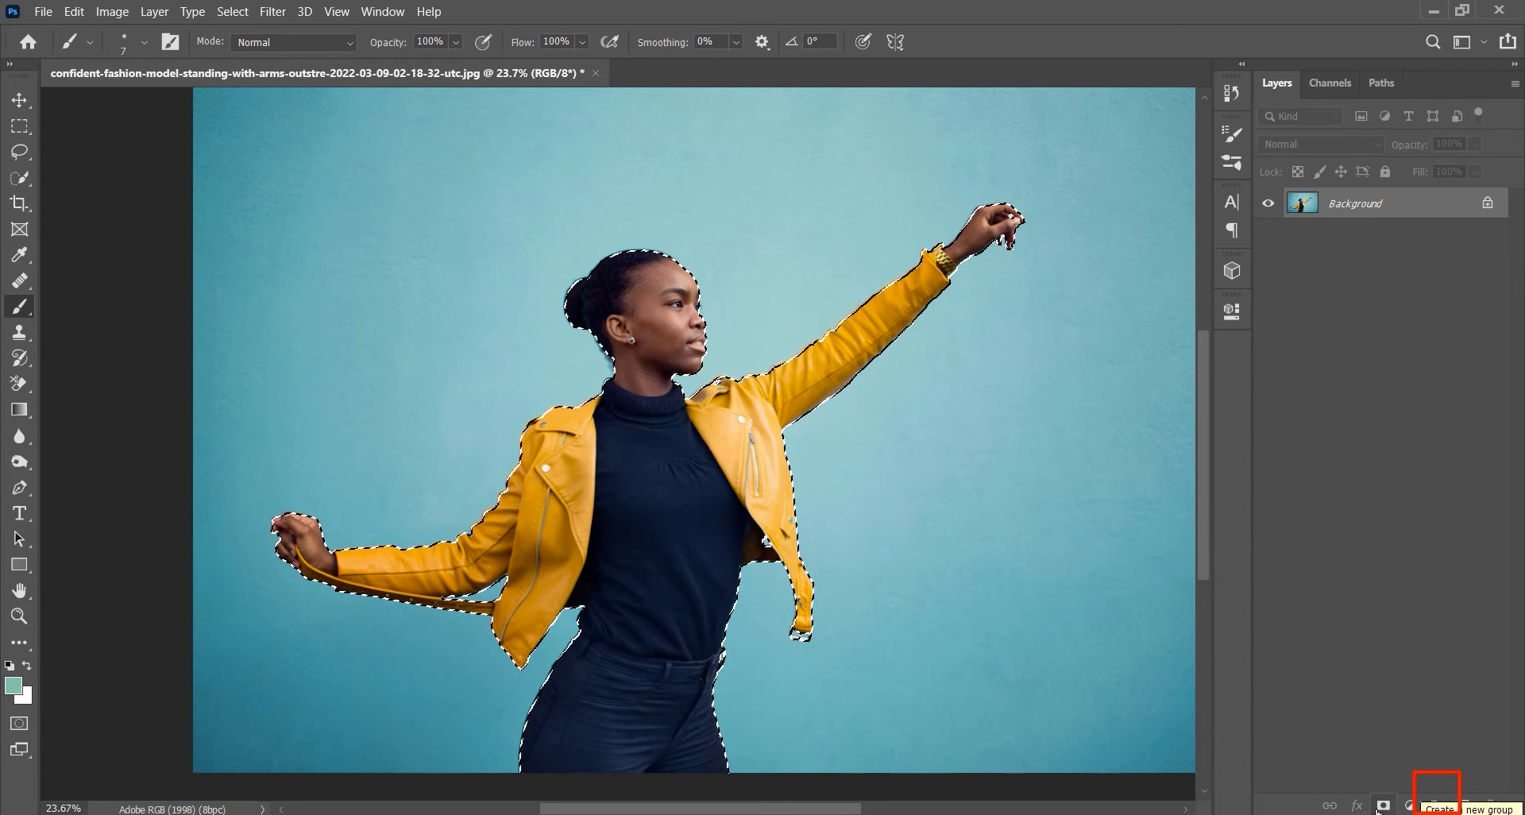
Create a new layer group above the Background and give it a layer mask from the woman's selection
click(1437, 804)
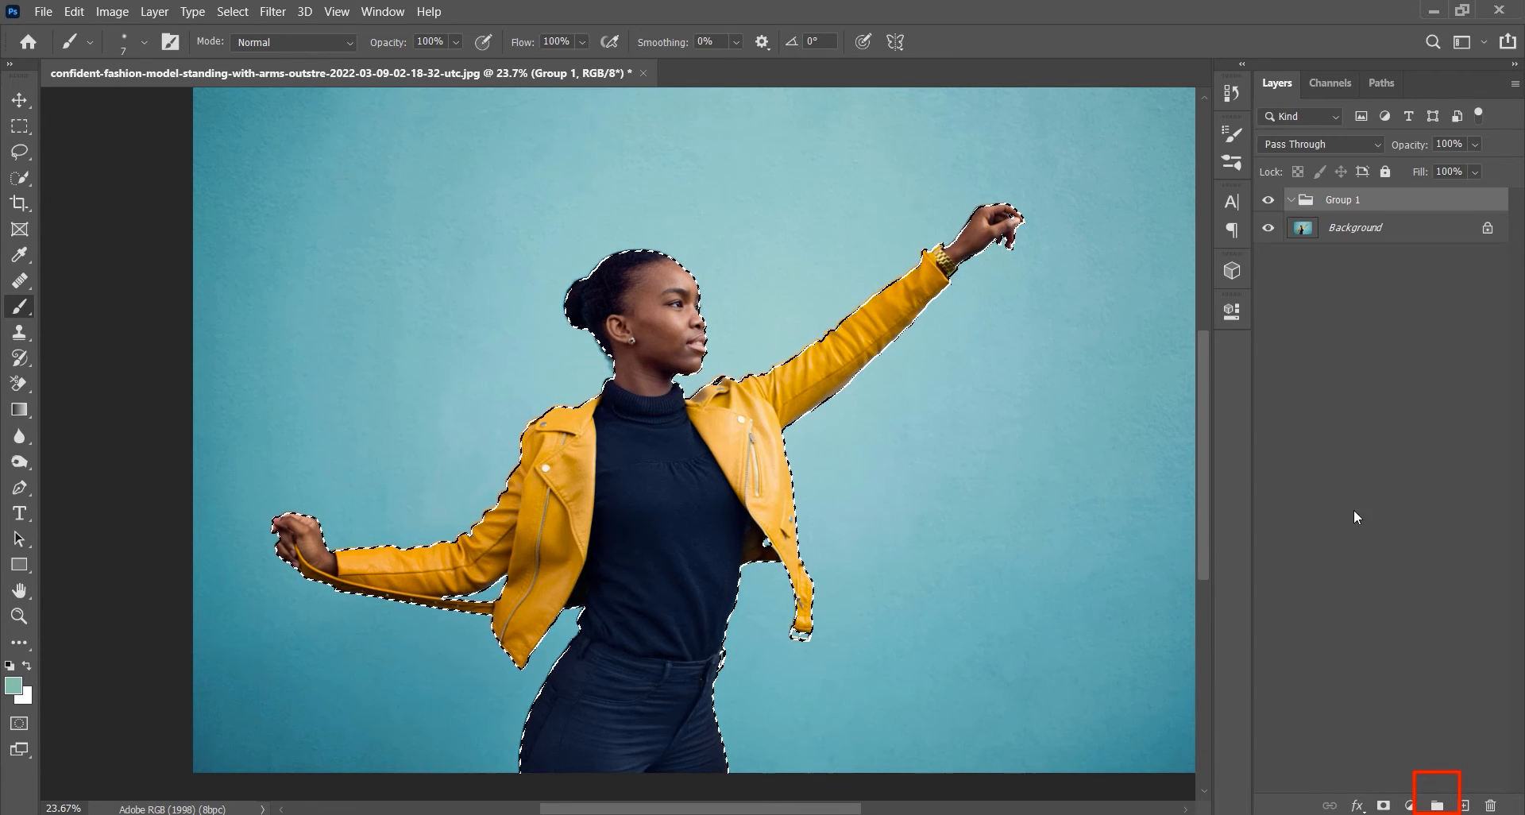
click(1383, 806)
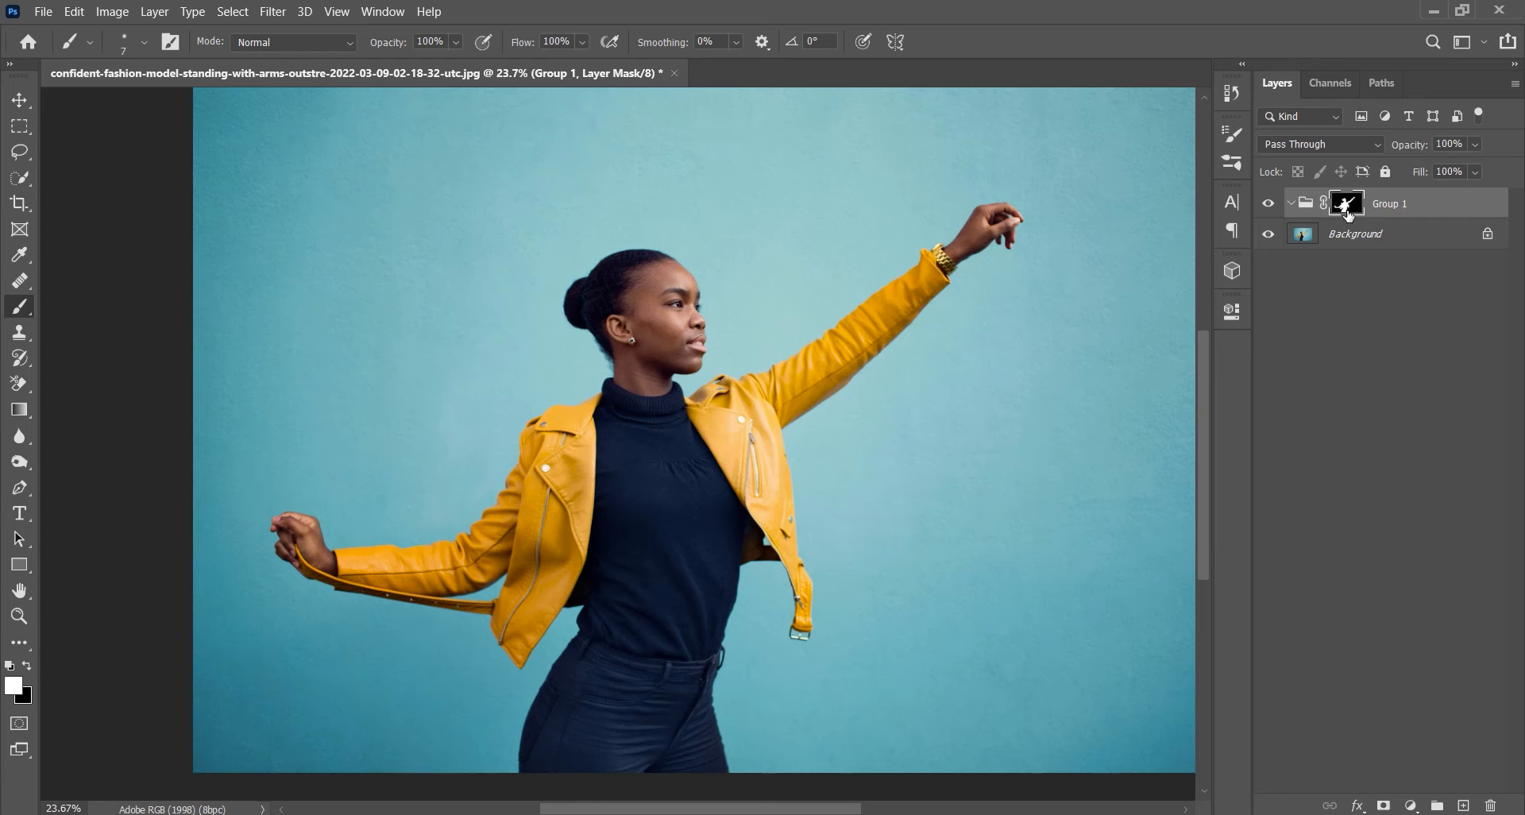
Enlarge the layer thumbnails, trying the medium size before settling on Large Thumbnails
right_click(1316, 326)
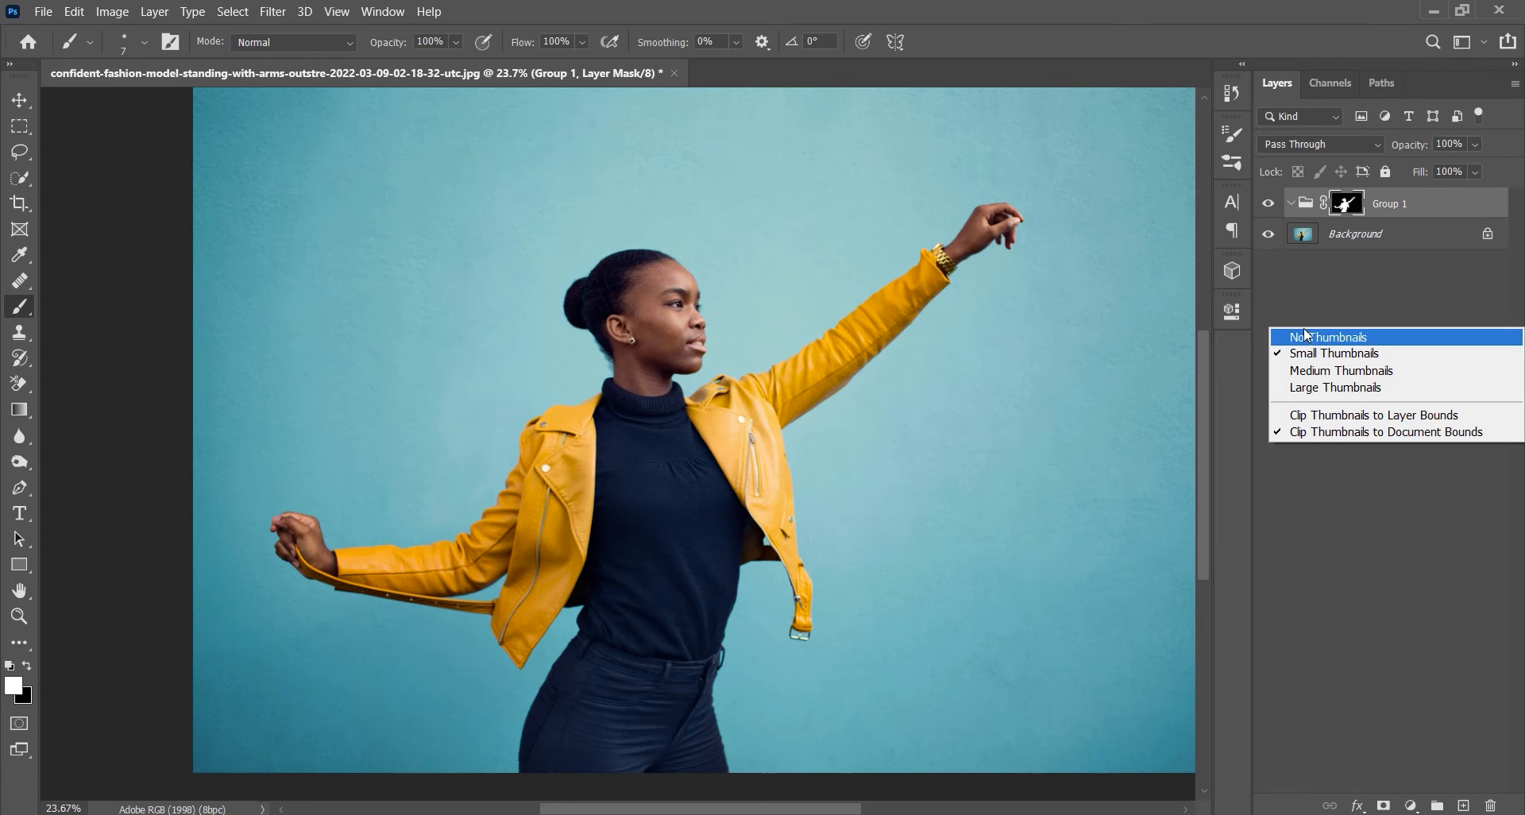
click(1308, 375)
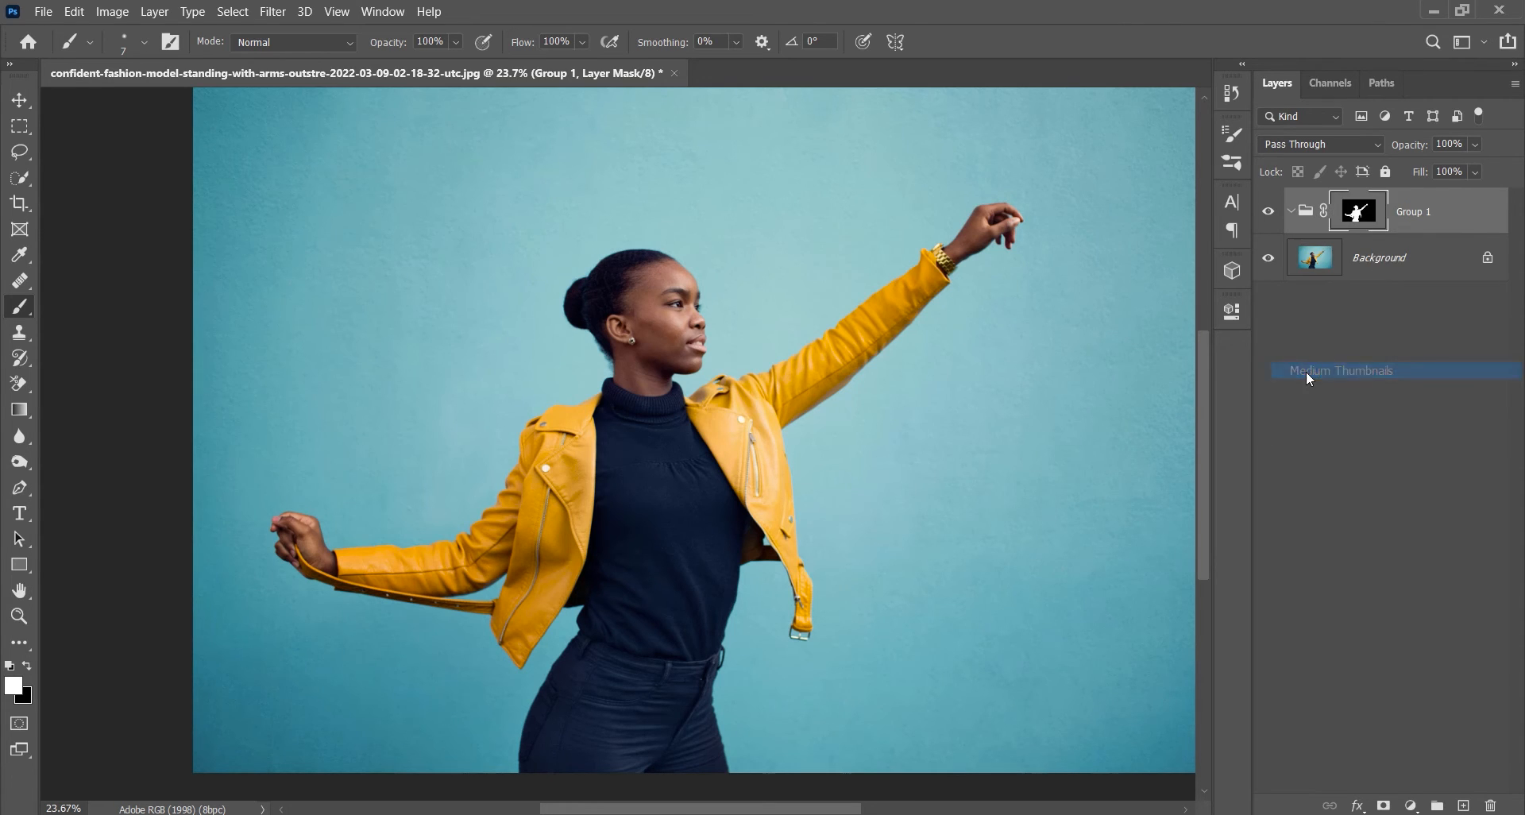
right_click(1346, 335)
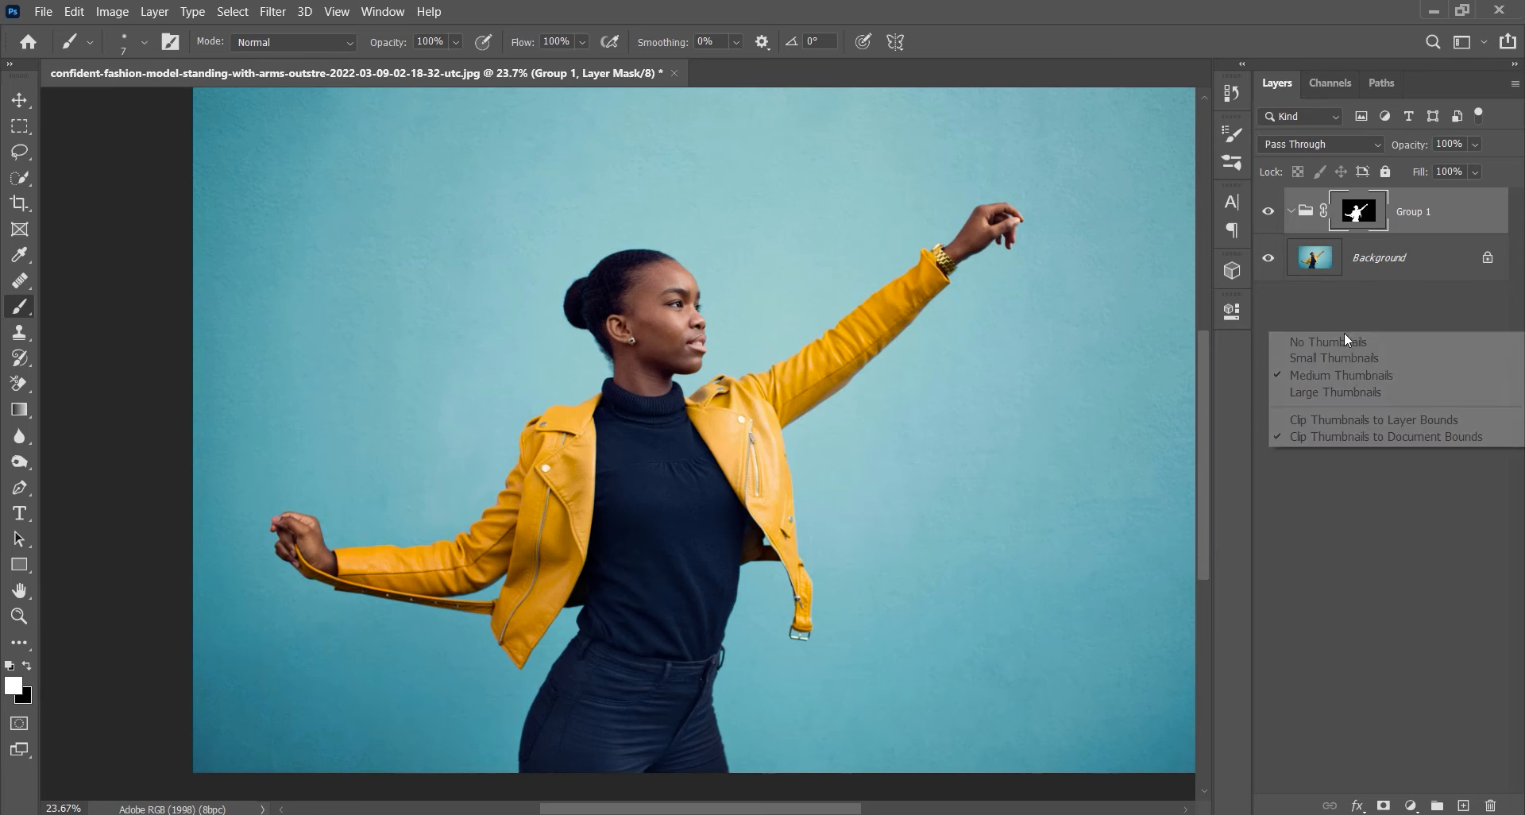
click(1323, 392)
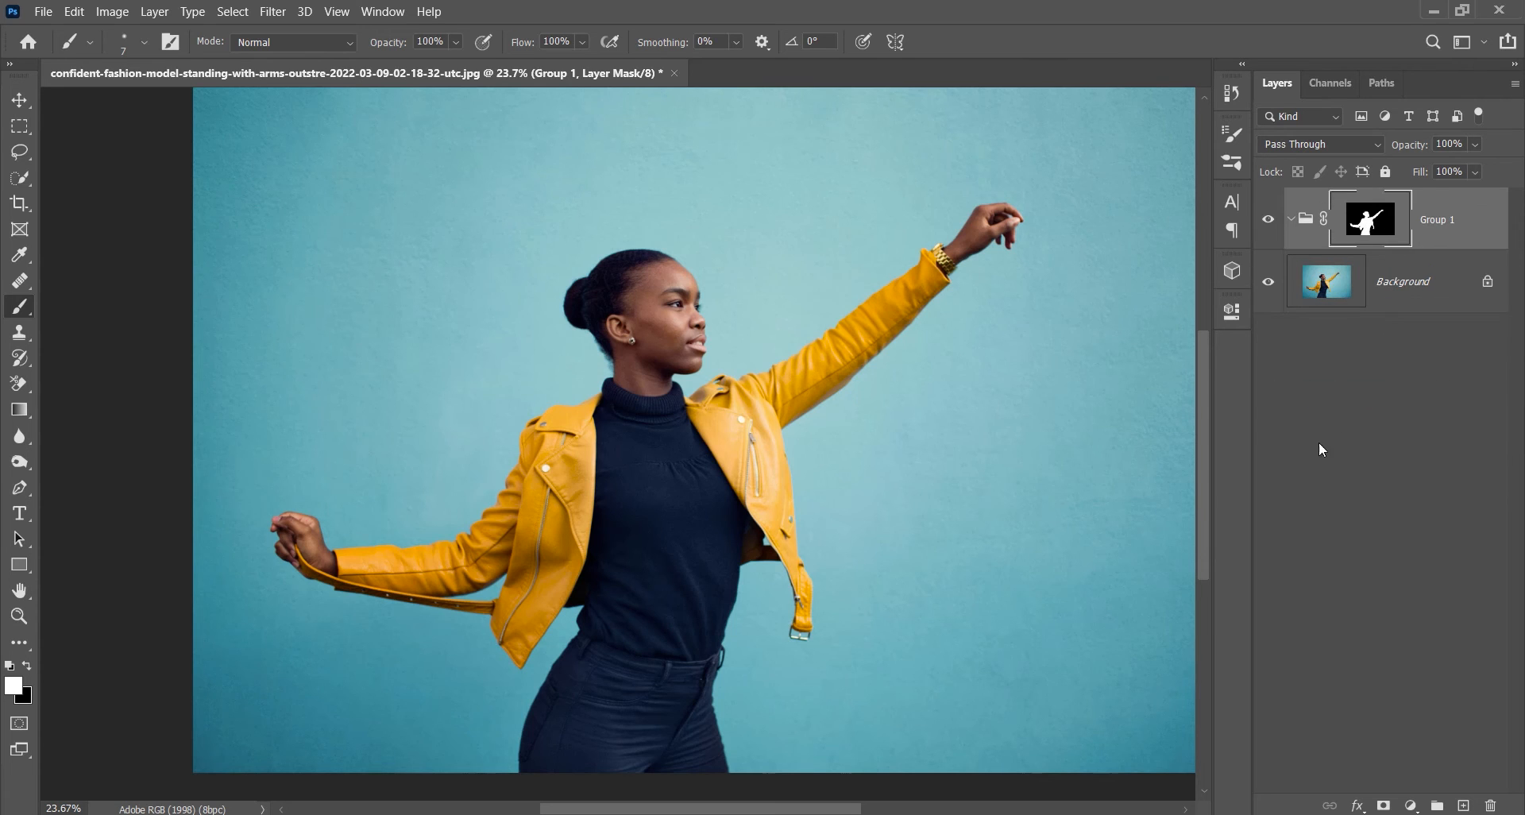
right_click(1318, 375)
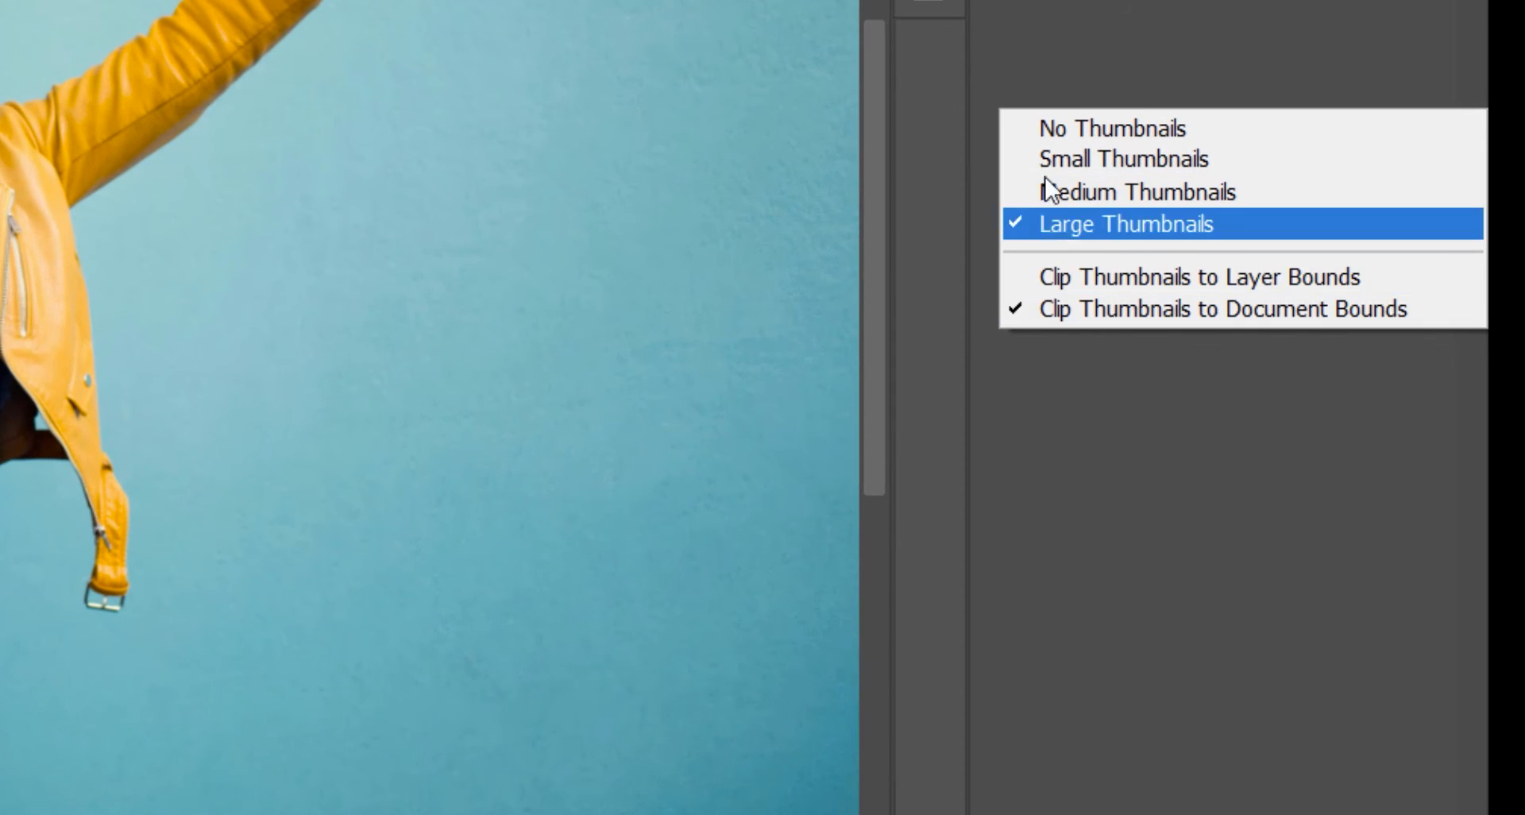
click(1120, 386)
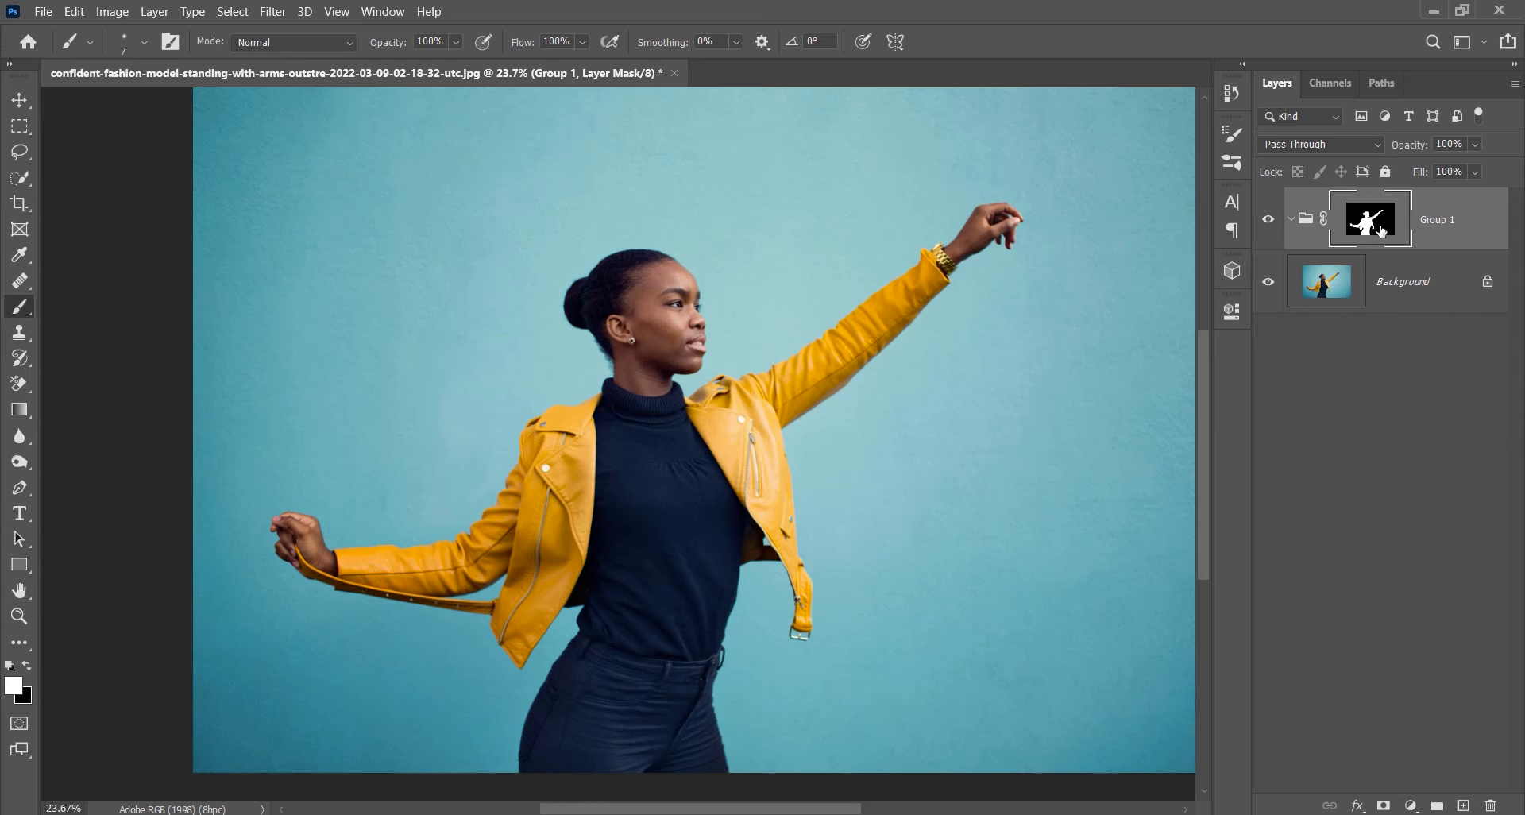
Invert the group's layer mask so it hides the woman and reveals the background
click(1233, 313)
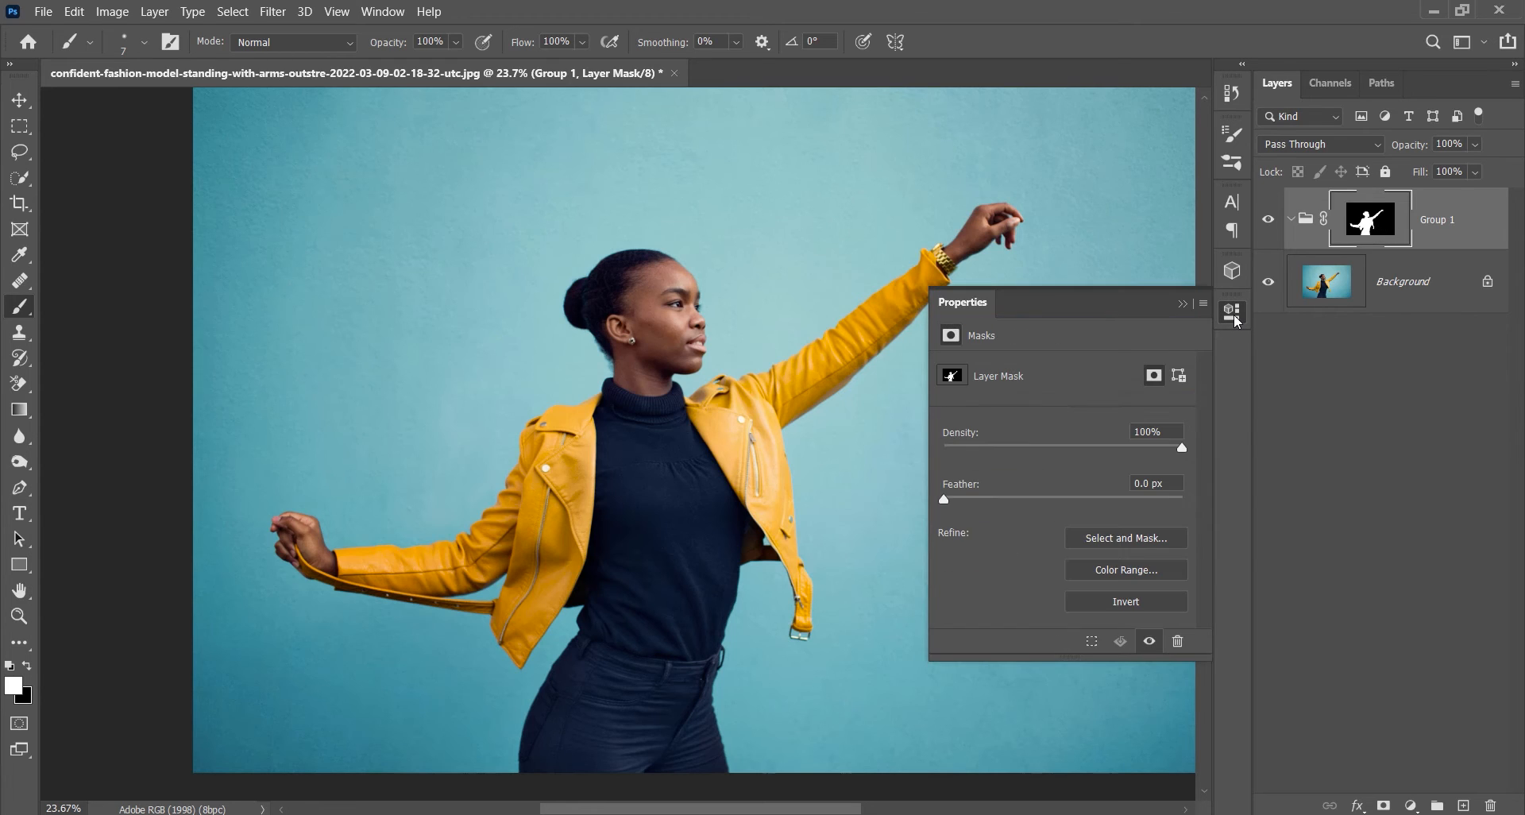
click(1126, 604)
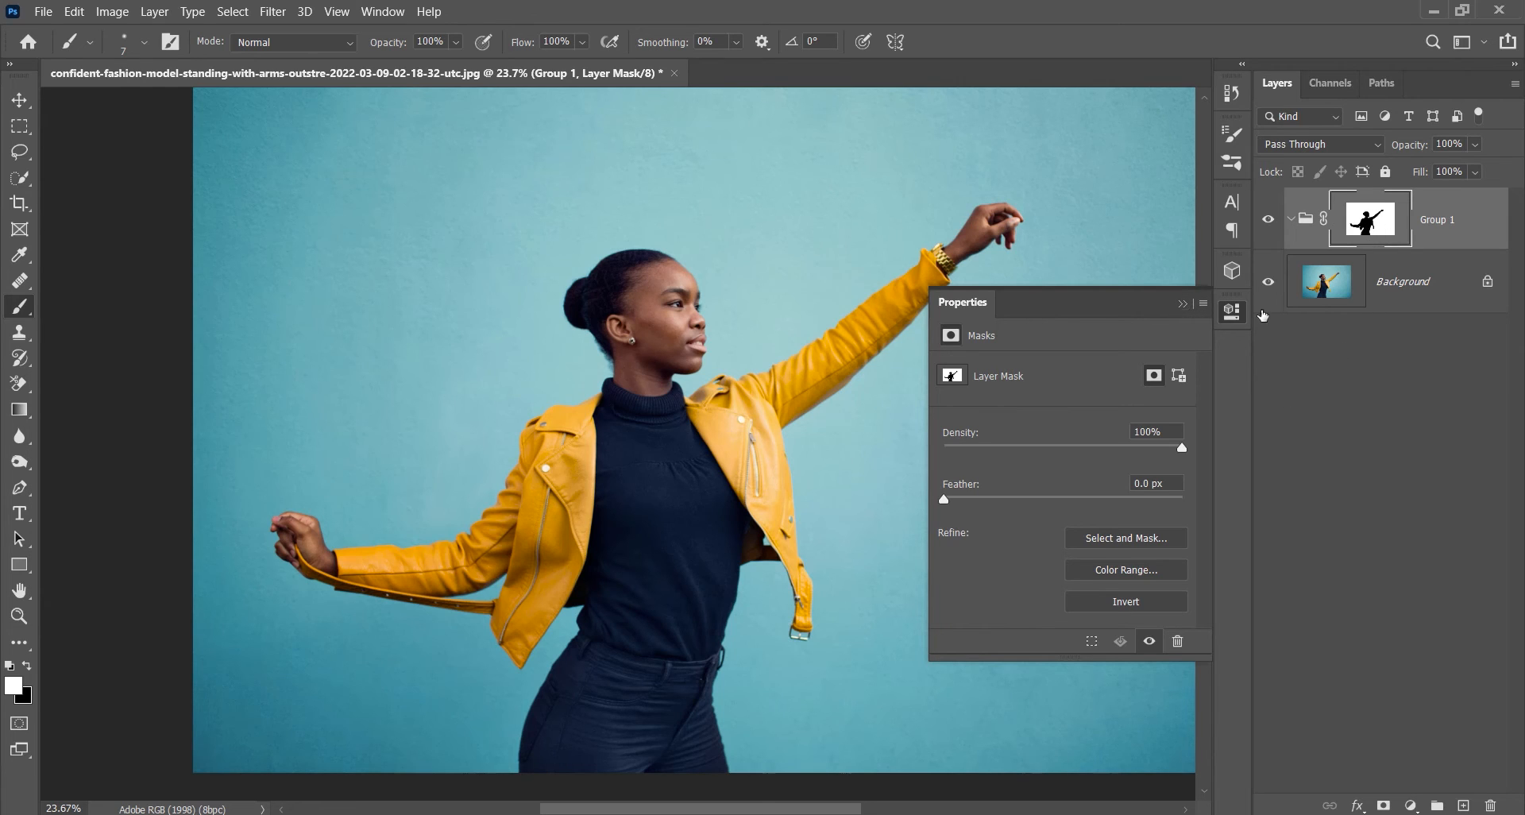
click(1181, 303)
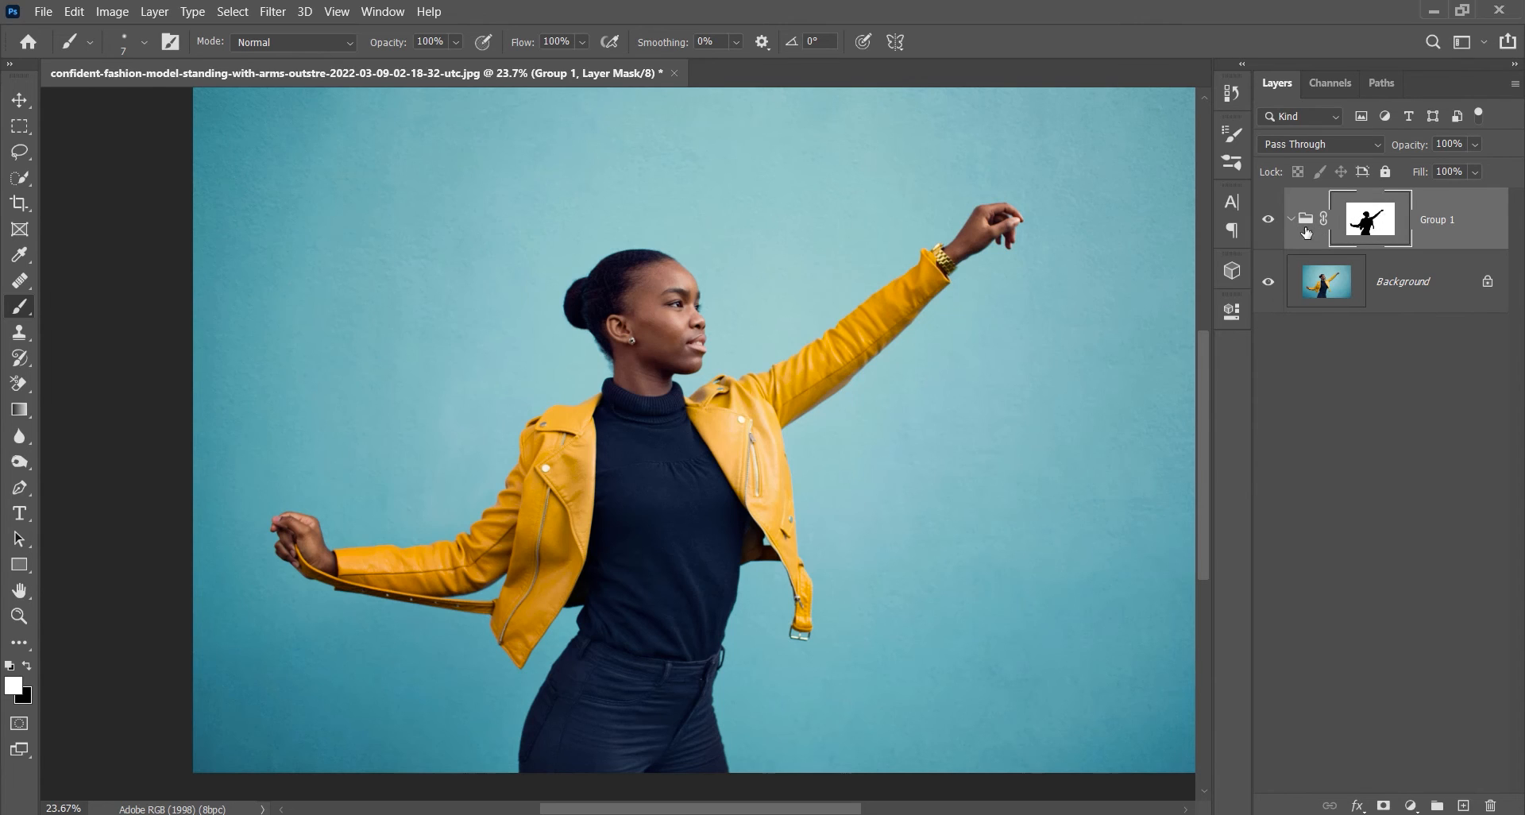
Add a Hue/Saturation adjustment layer inside the masked group and turn on Colorize
click(1410, 807)
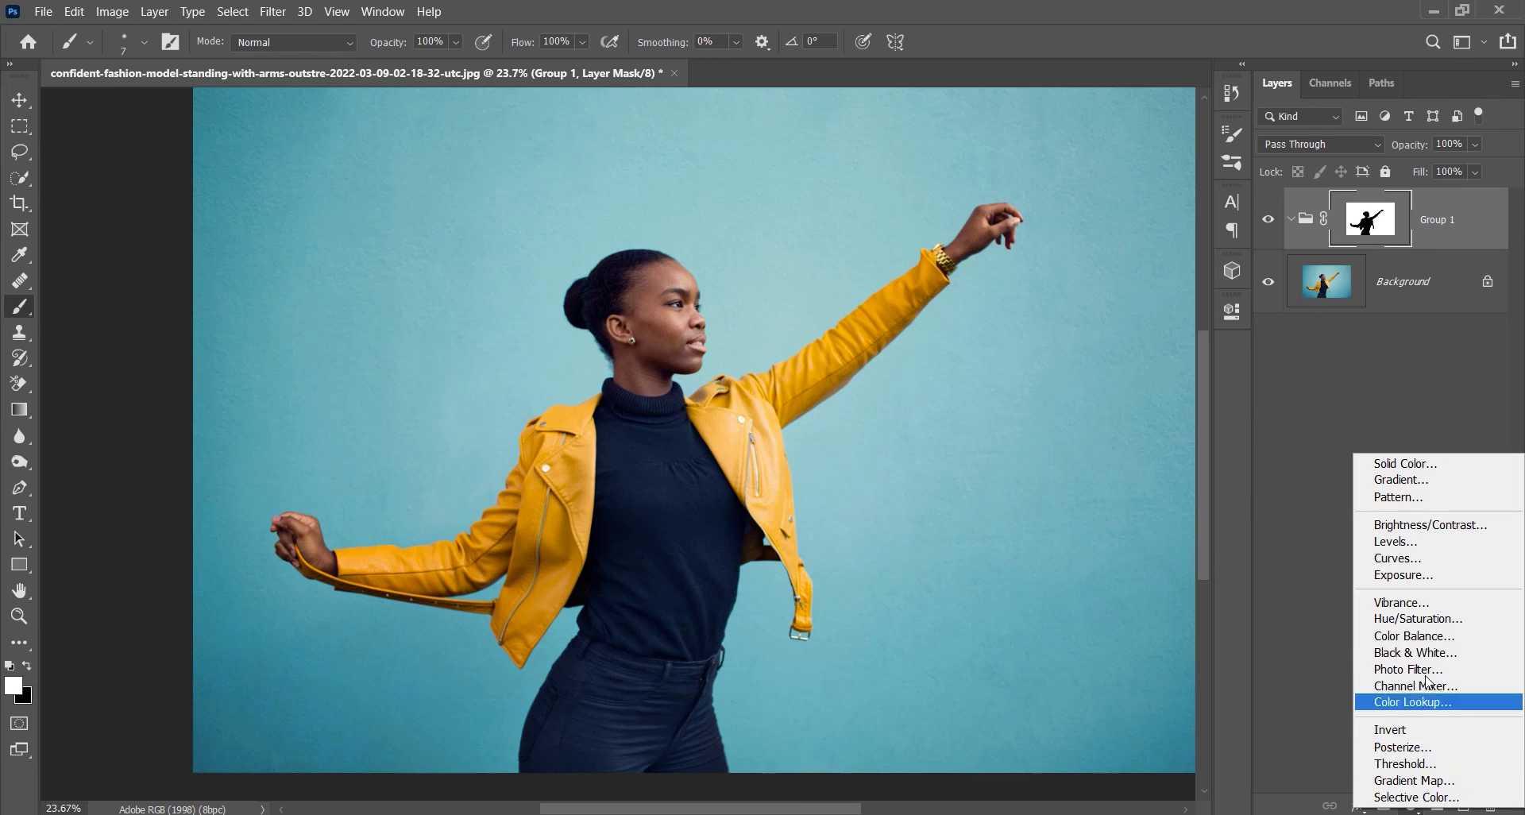
click(1420, 619)
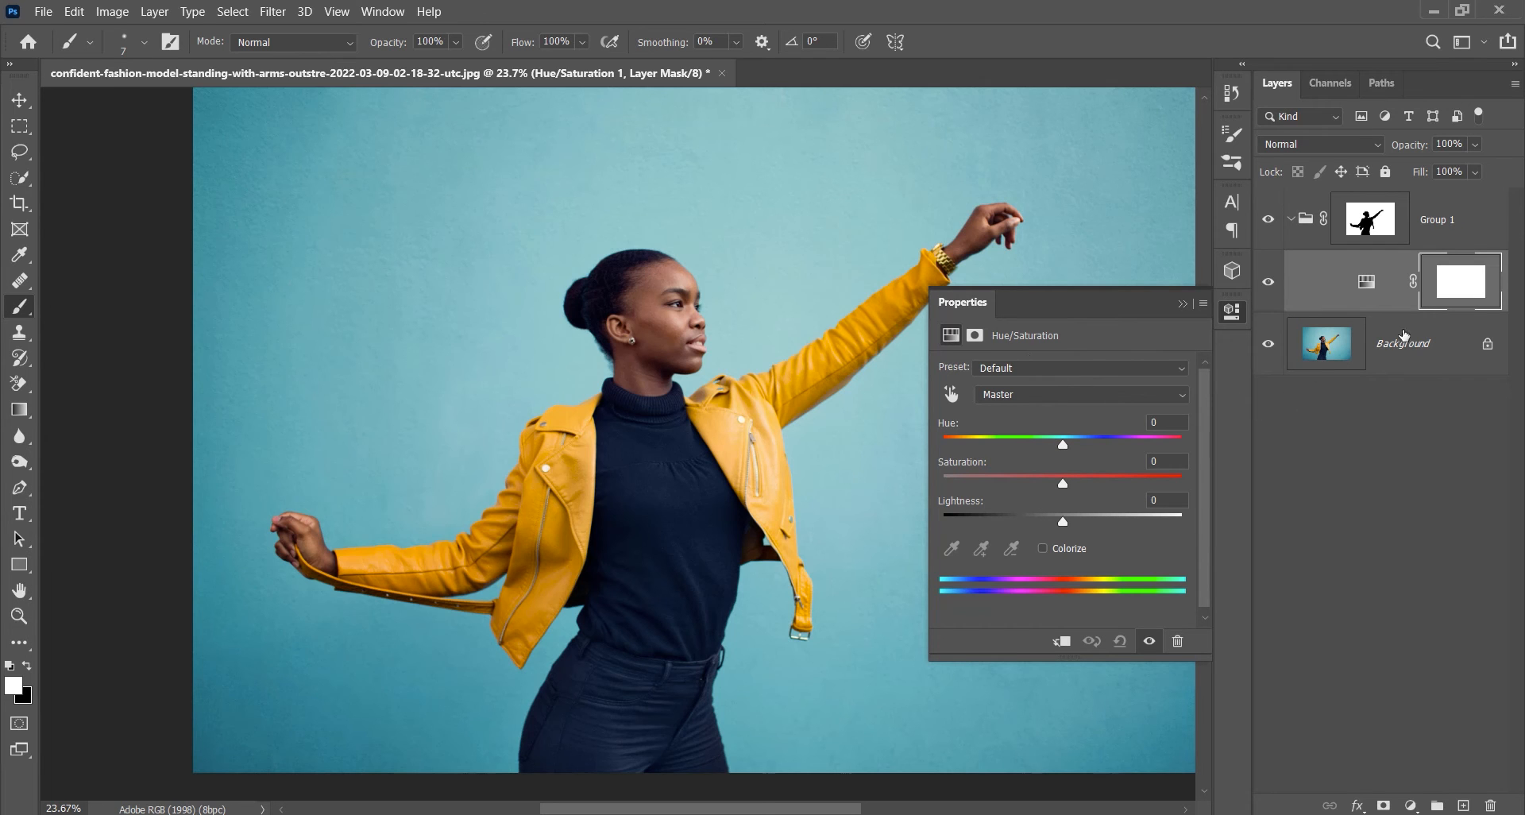
click(1336, 299)
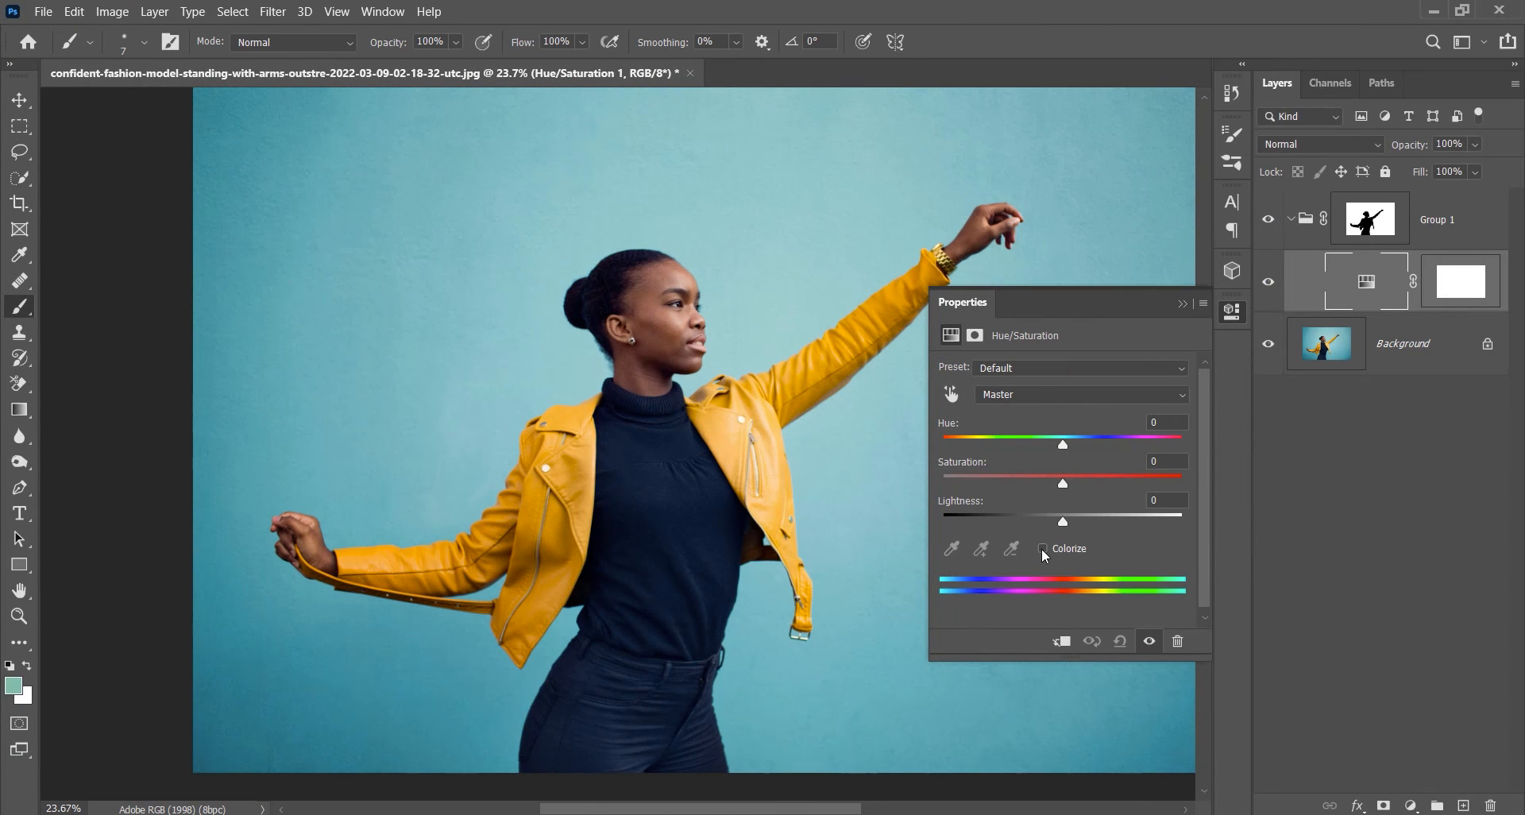
click(1042, 547)
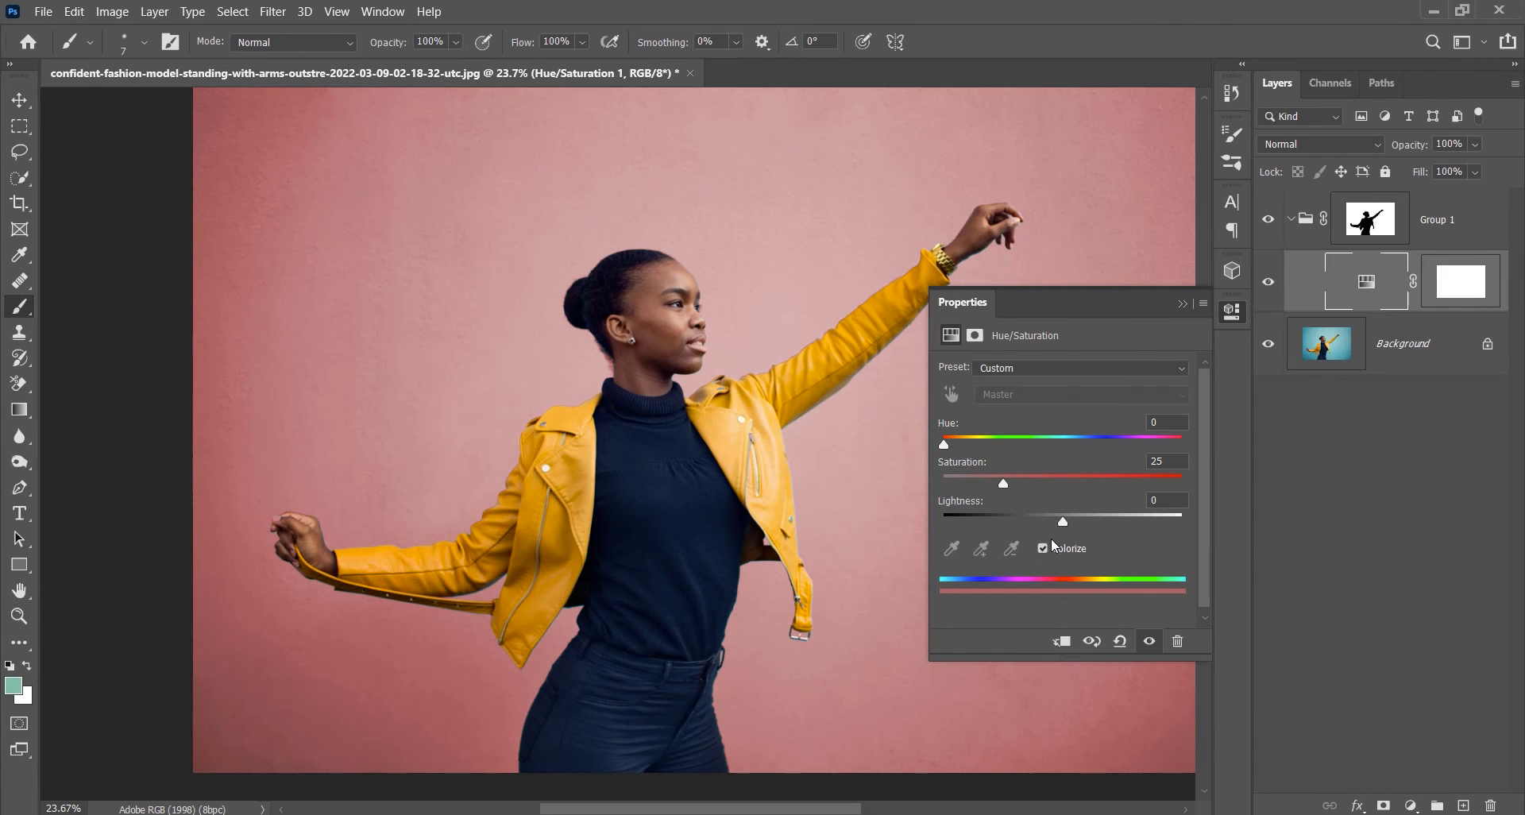
click(1180, 303)
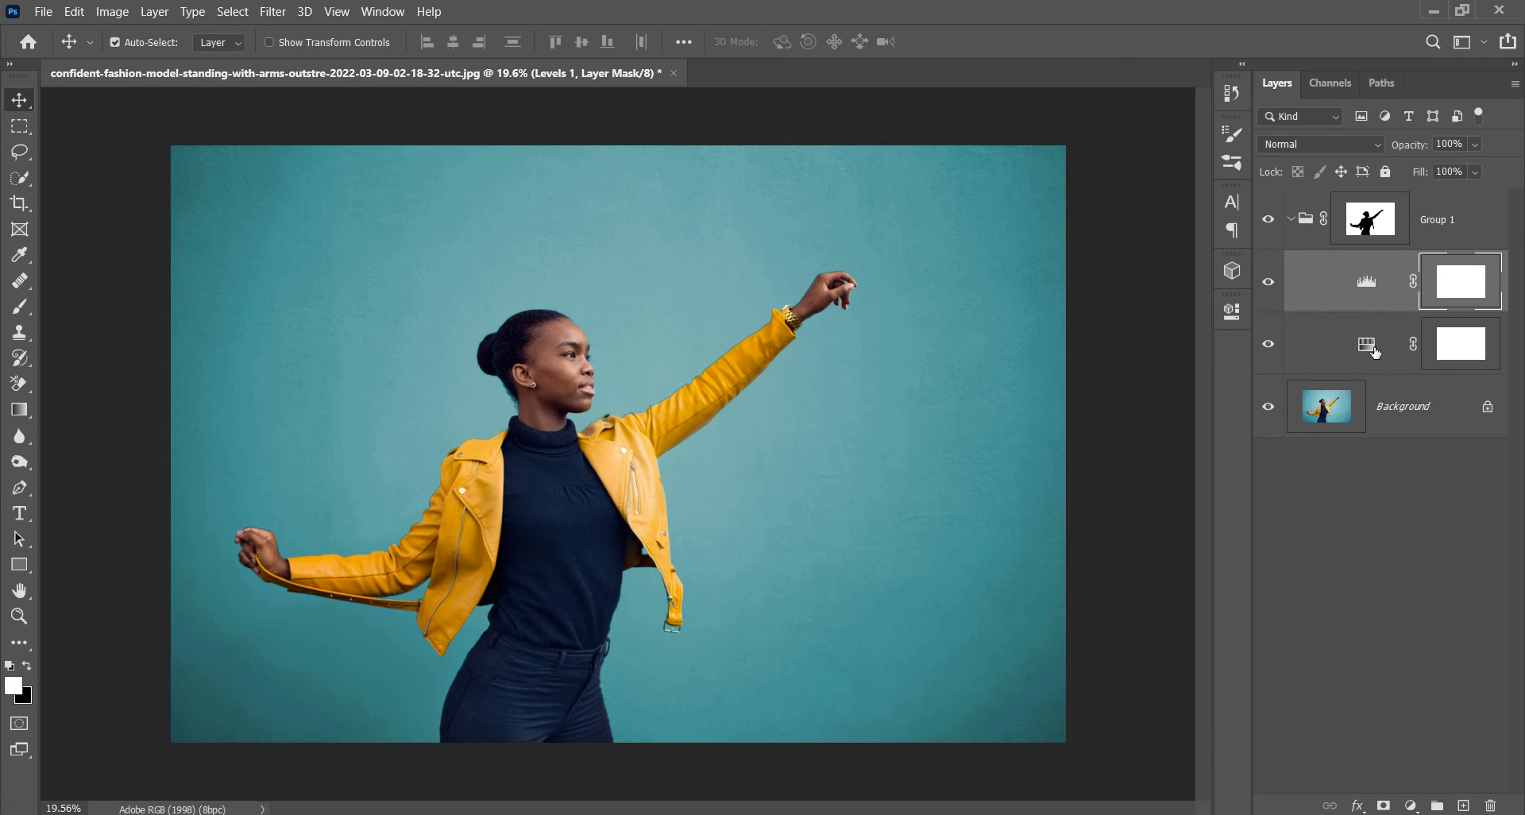
Try the Levels adjustment below Hue/Saturation in the group, and return it to its place above
drag(1370, 344, 1376, 356)
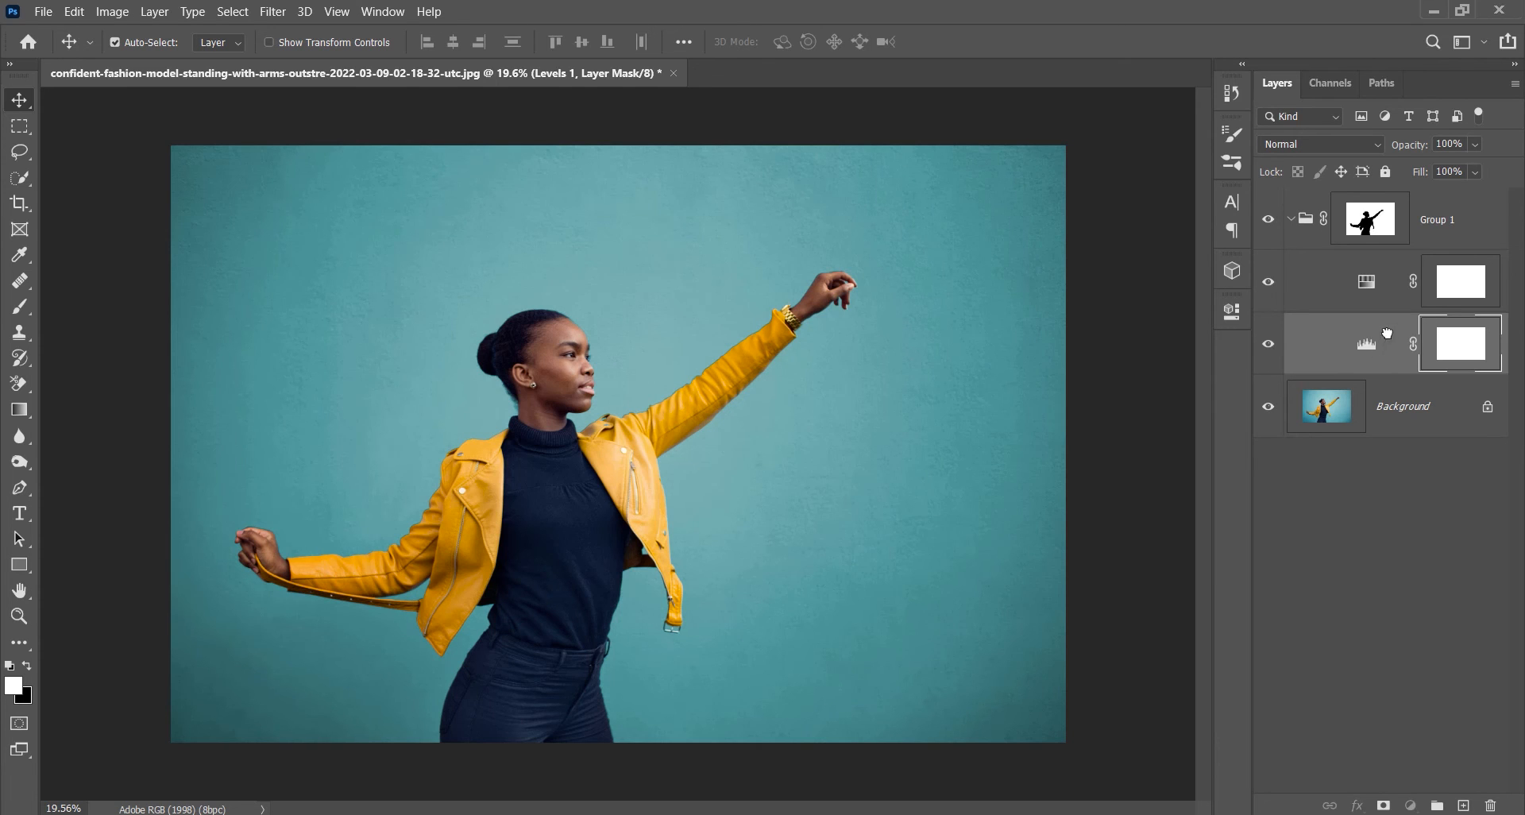
shift+click(1384, 291)
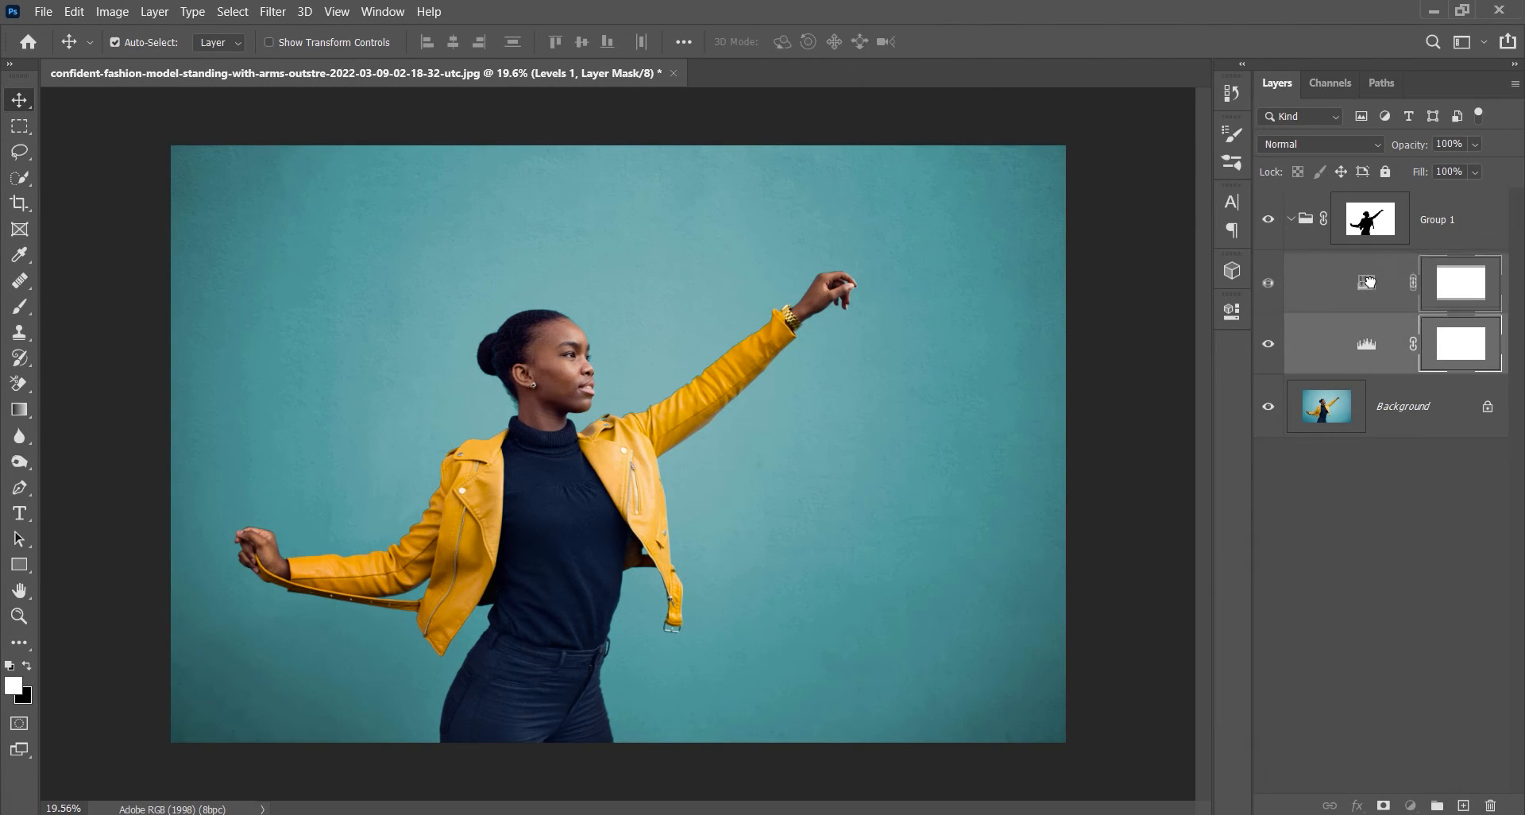
drag(1373, 349, 1372, 286)
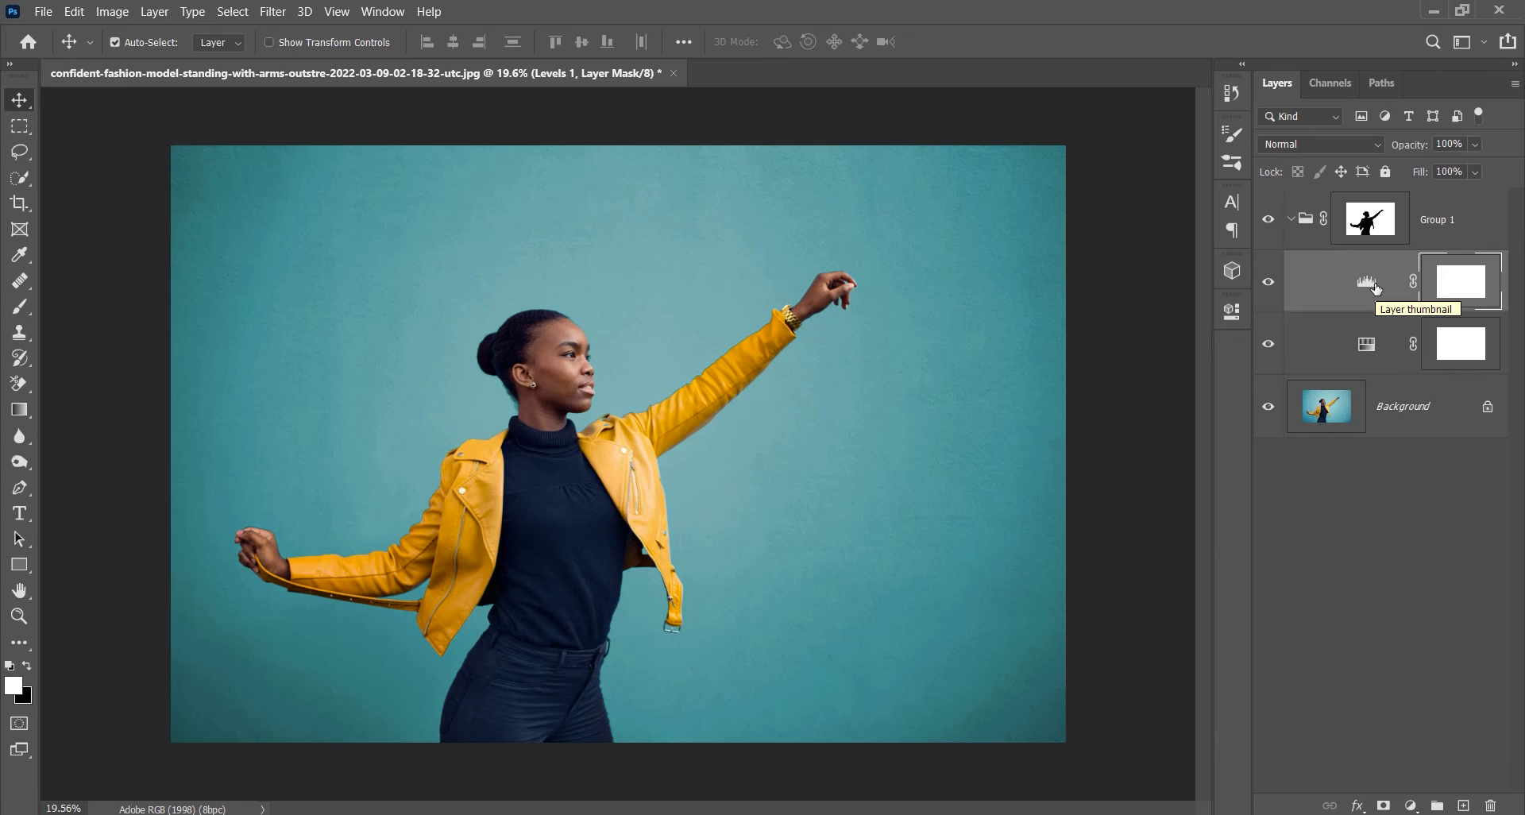
Shift the Levels adjustment one place down the layer stack and back up again
key(ctrl)
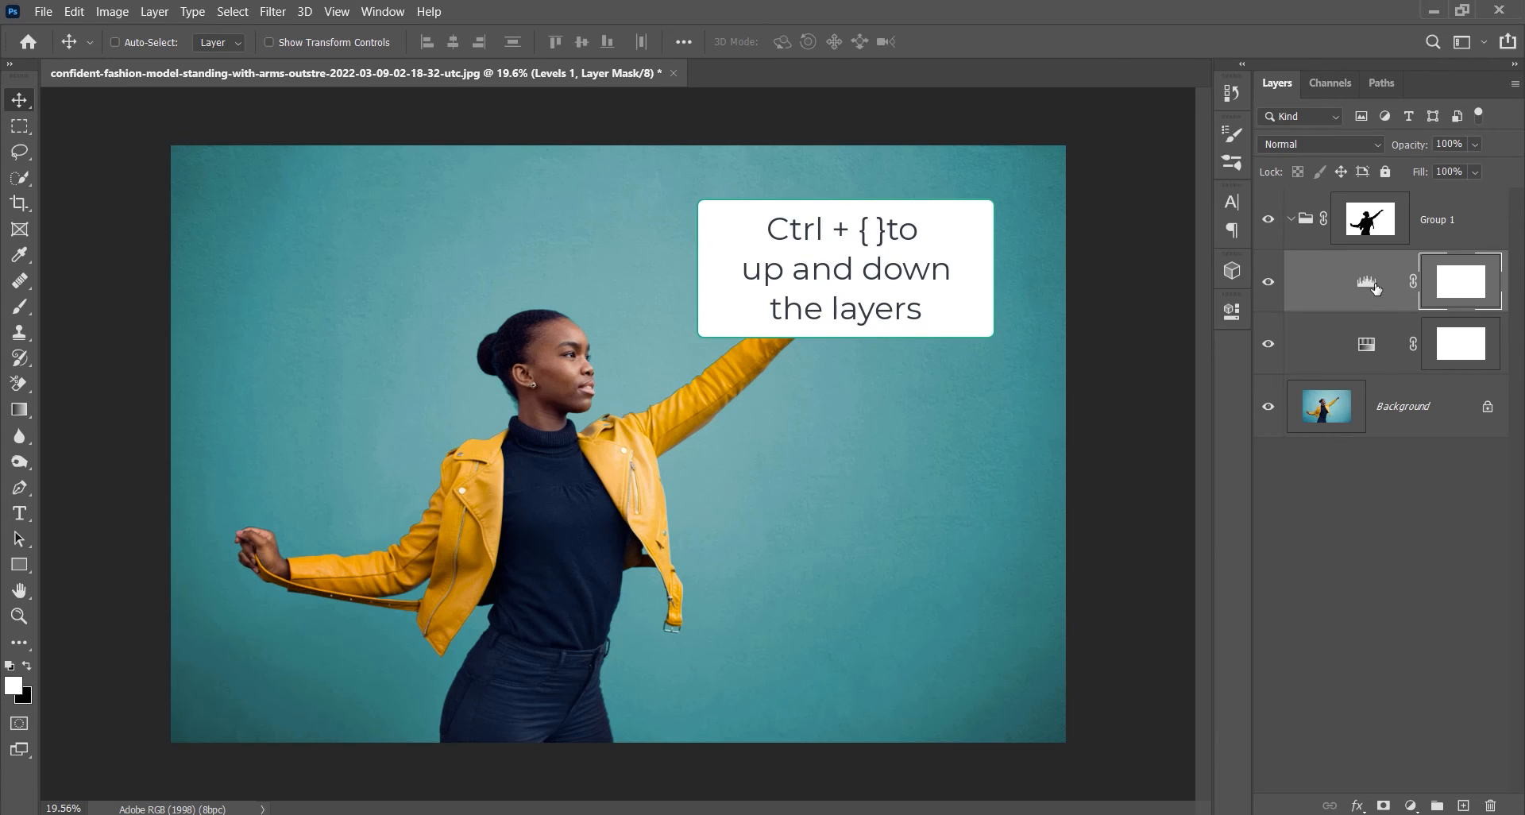
key(ctrl+bracketleft)
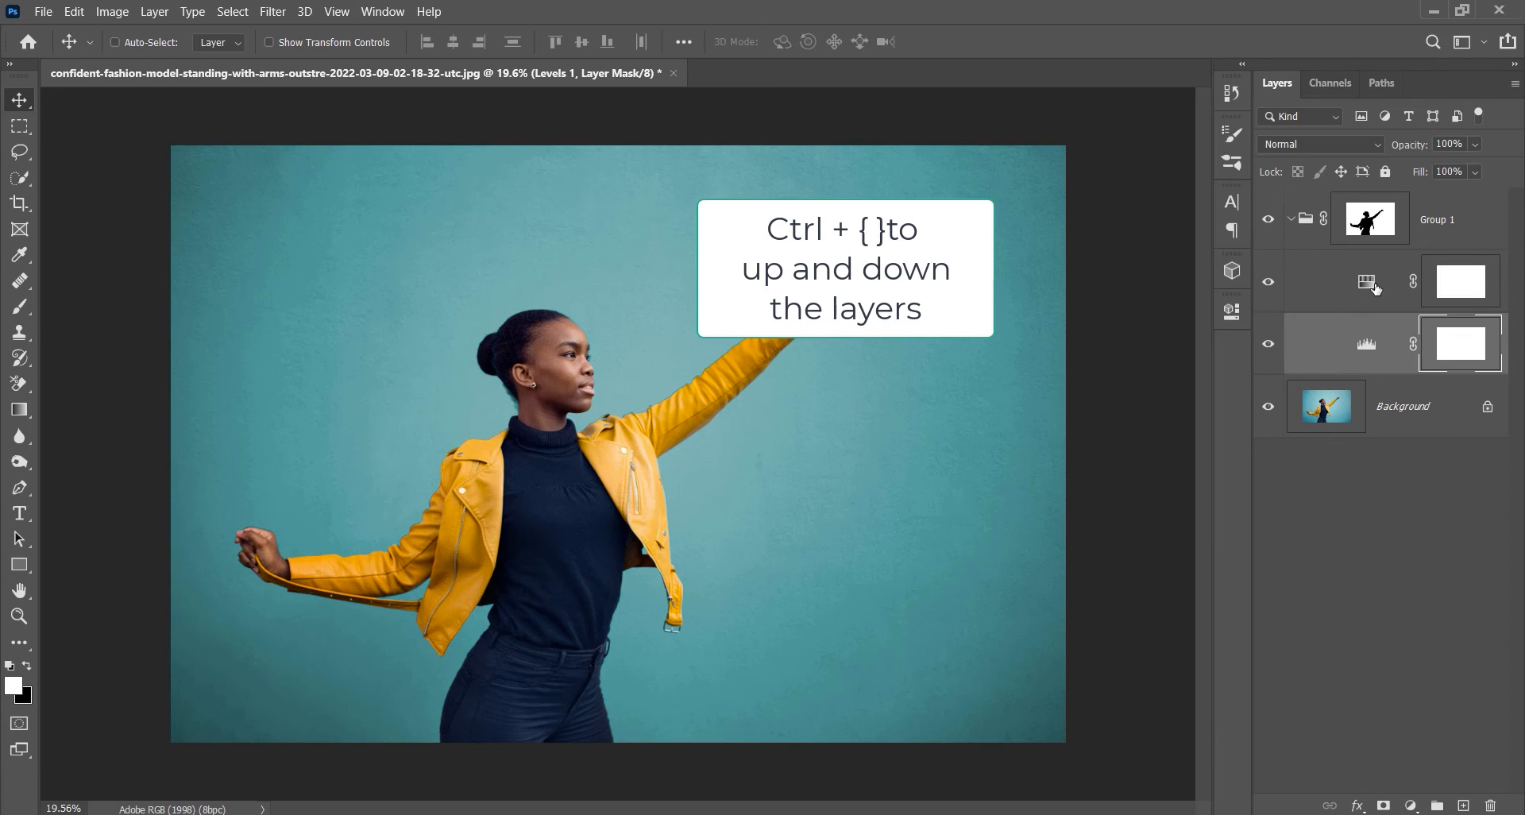
key(ctrl+bracketright)
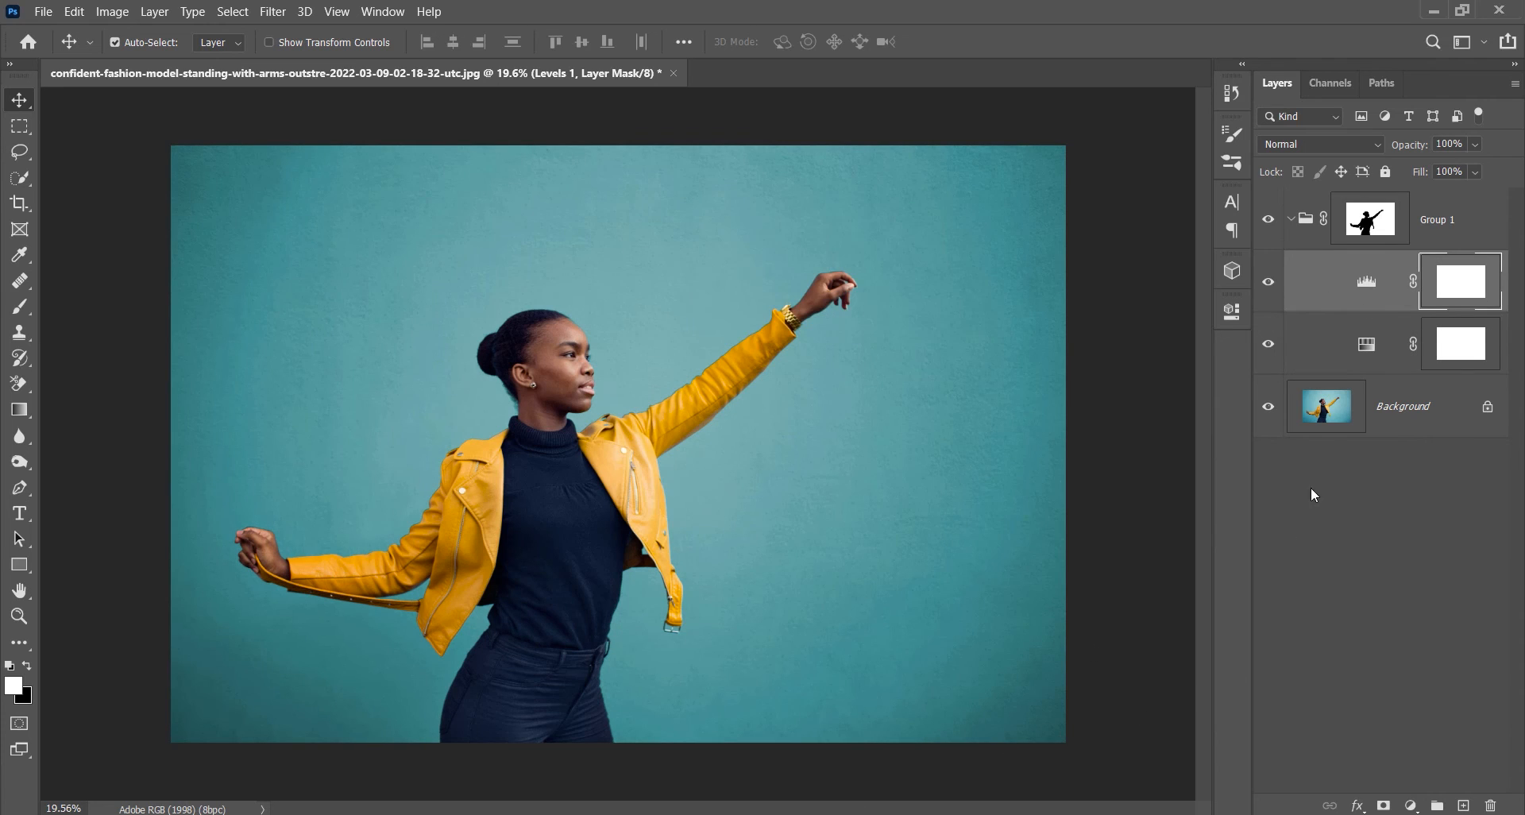
Duplicate the Background layer and rename the copy "bg blur"
click(1339, 417)
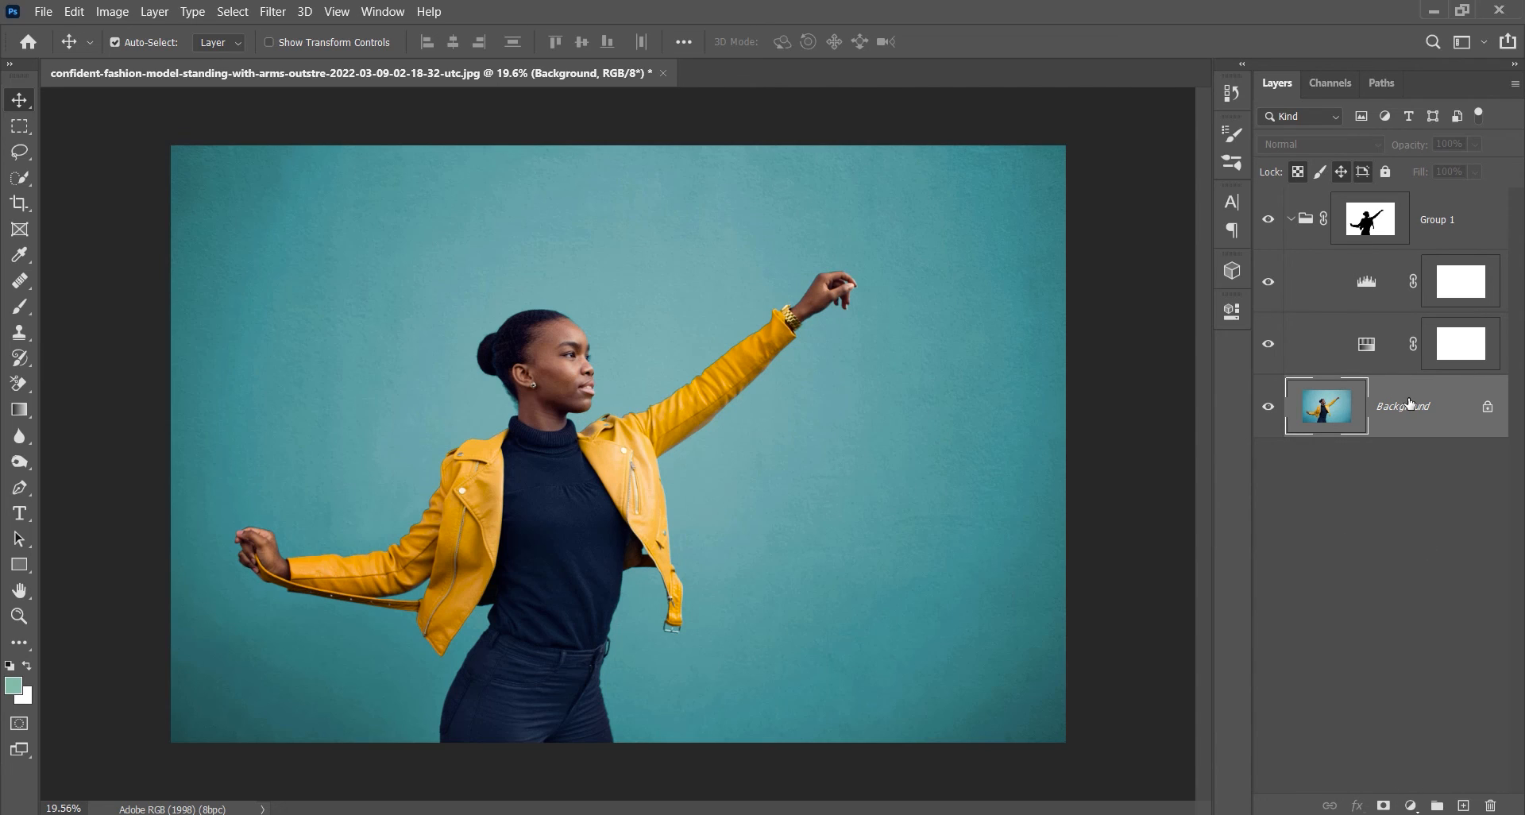
key(ctrl+j)
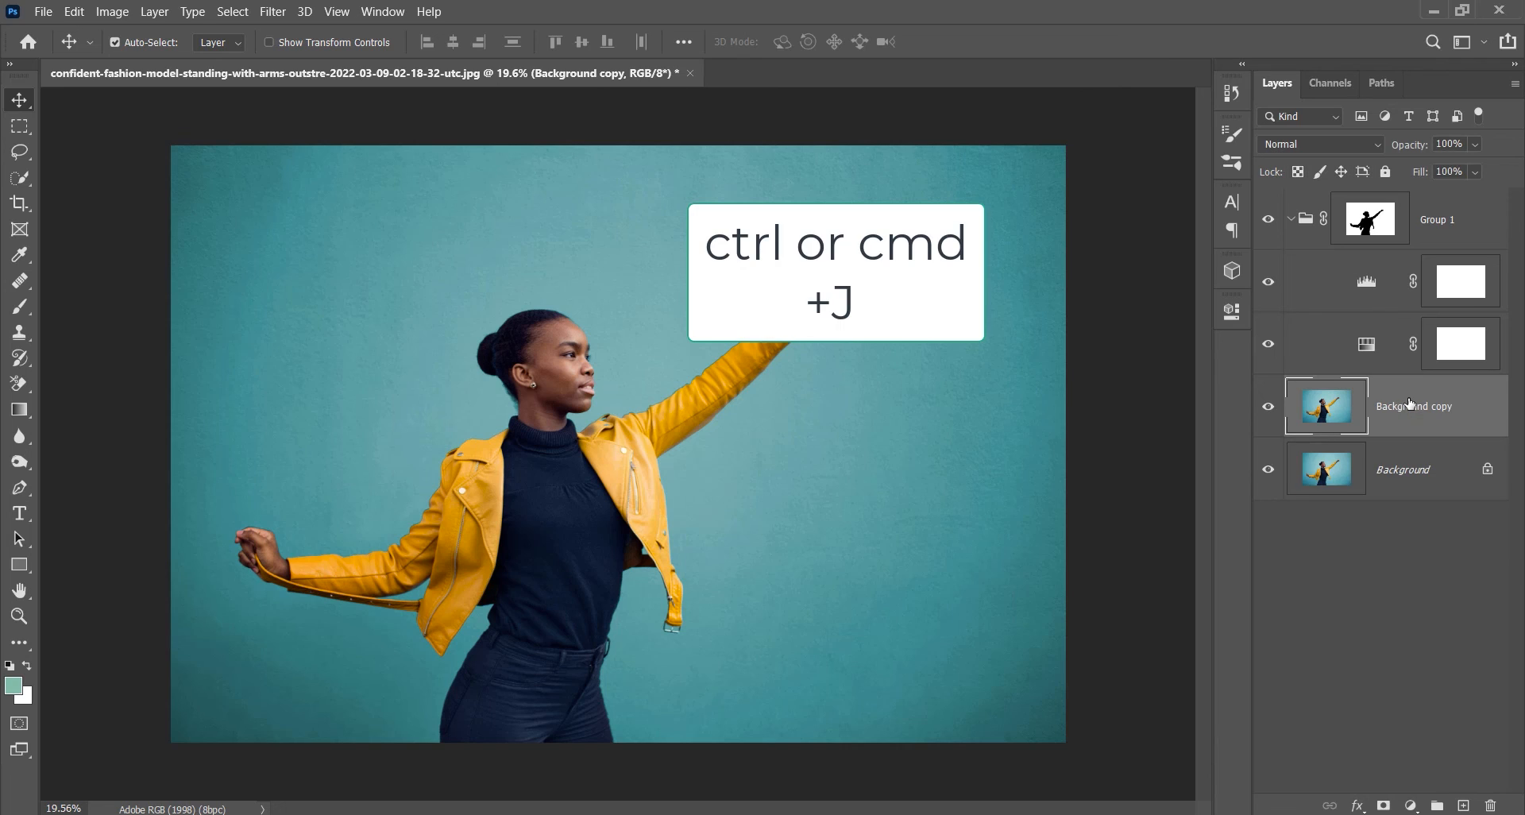
double_click(1422, 408)
text(bg c)
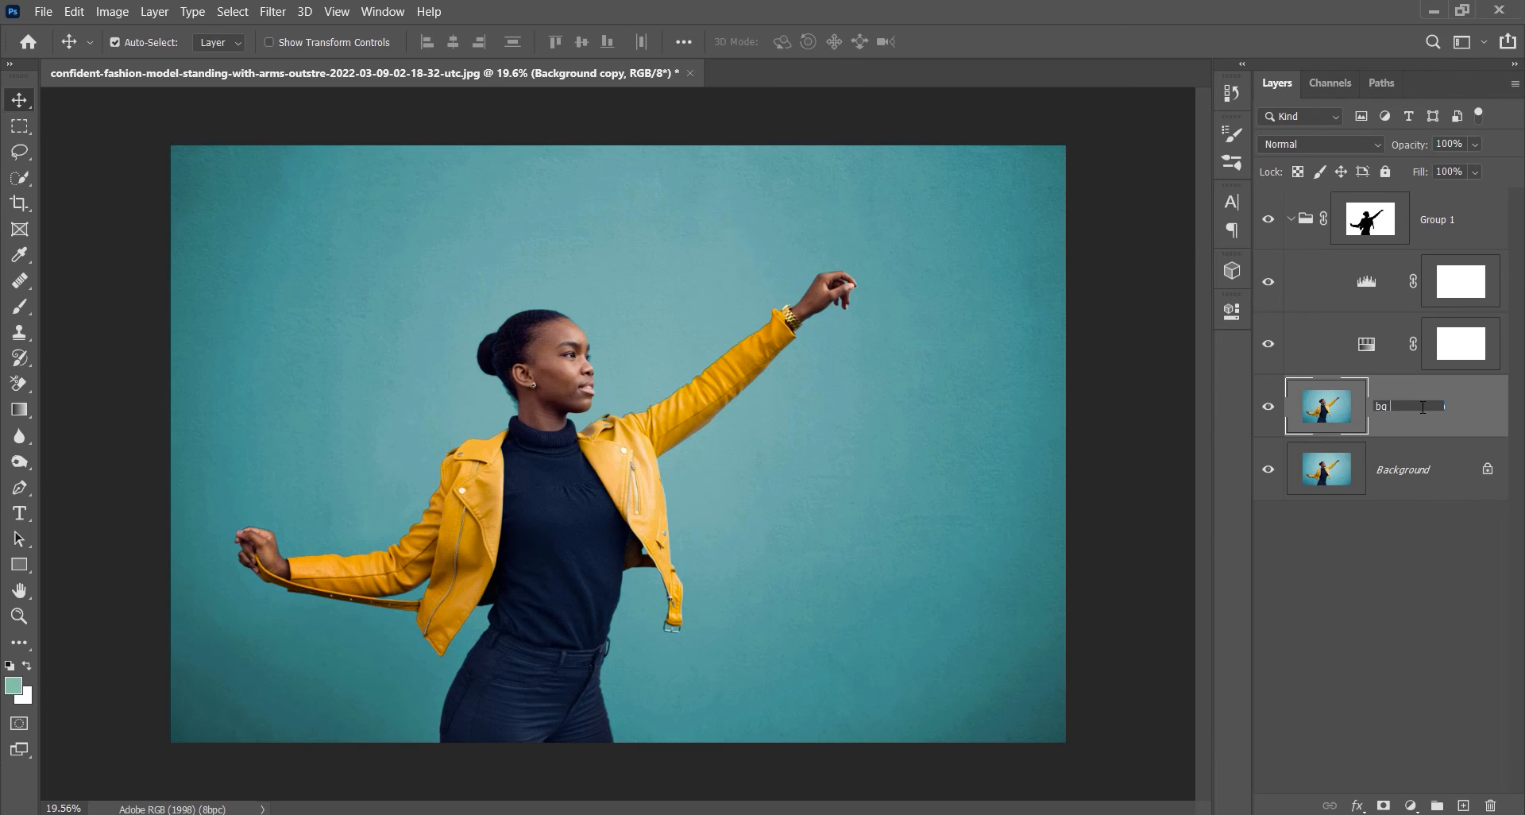
text(blur)
key(Return)
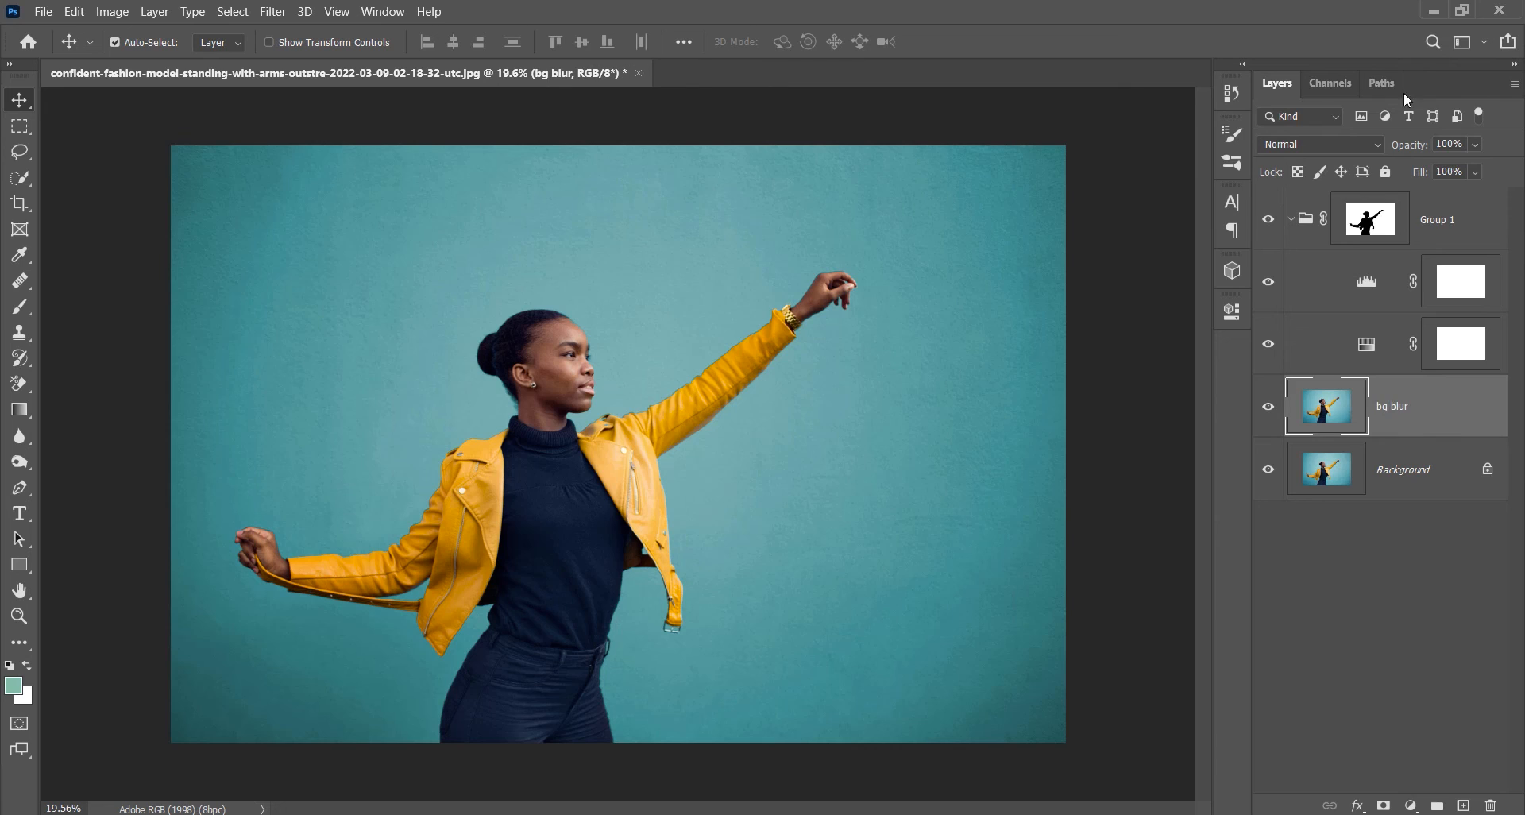
Convert the bg blur layer to a smart object
right_click(1435, 423)
click(1302, 257)
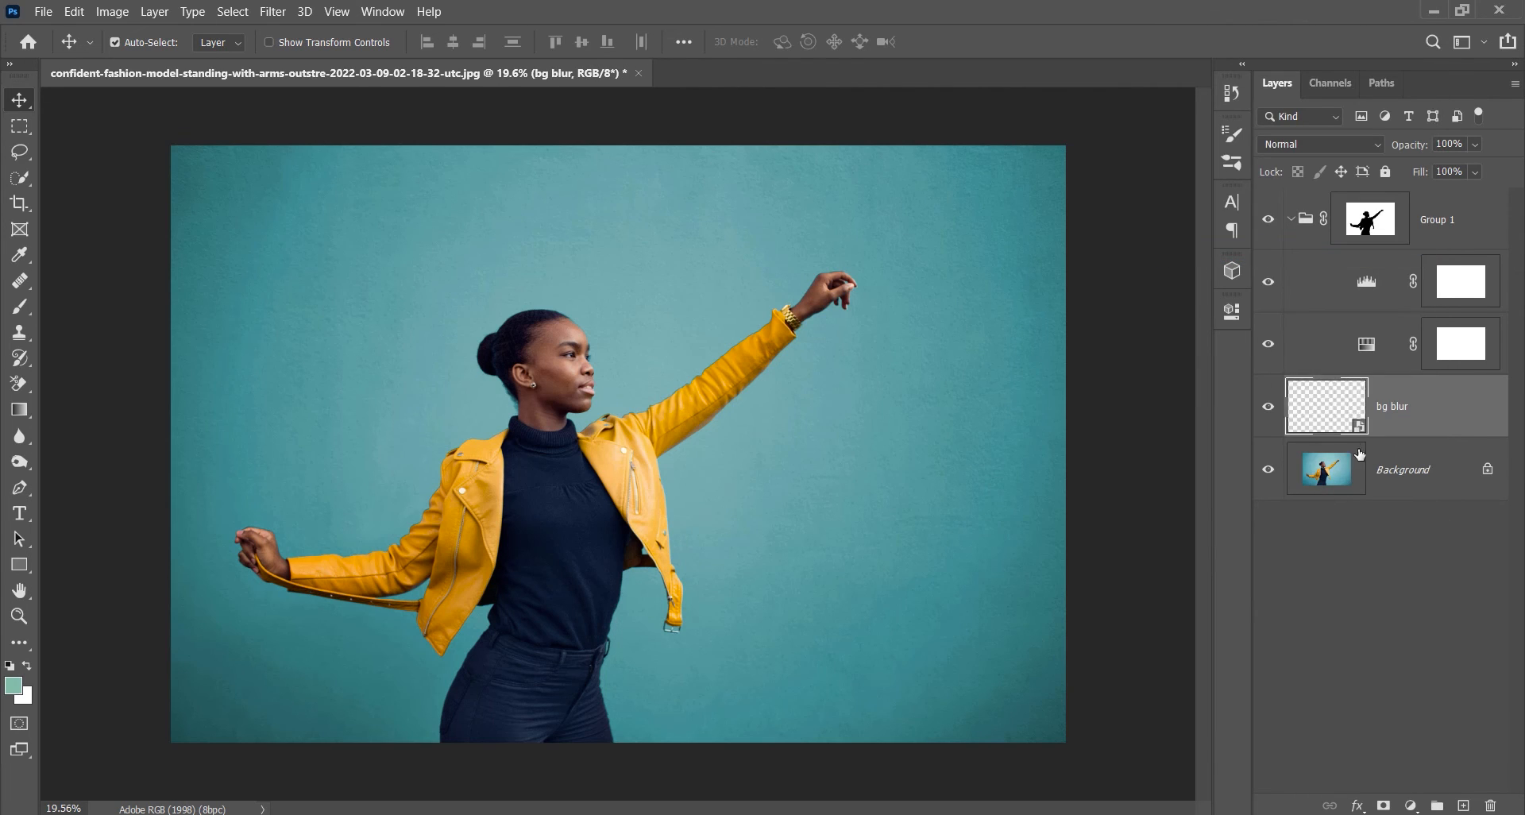
click(265, 12)
mouse_move(470, 220)
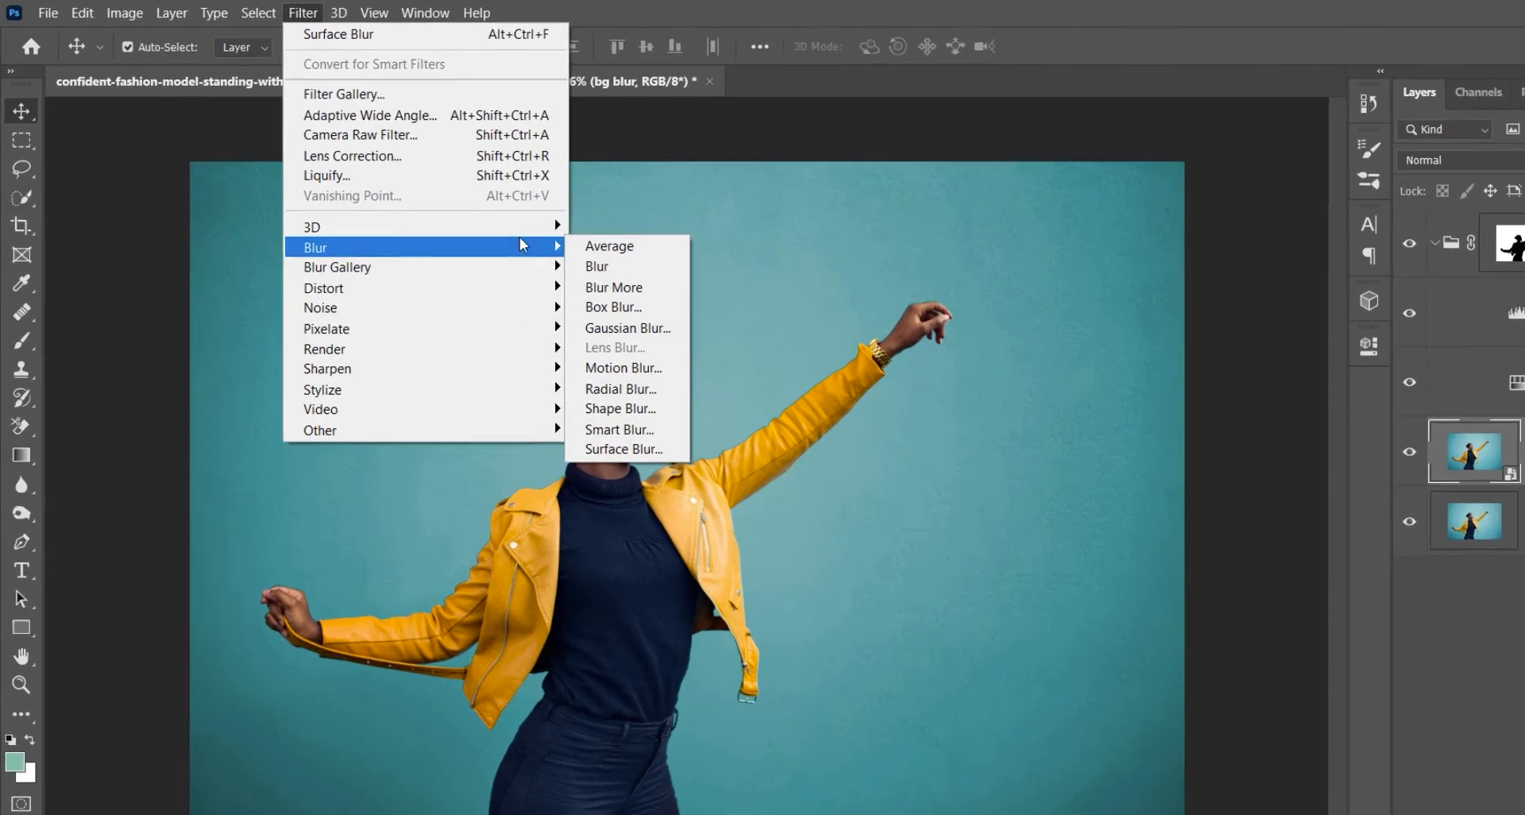
click(628, 328)
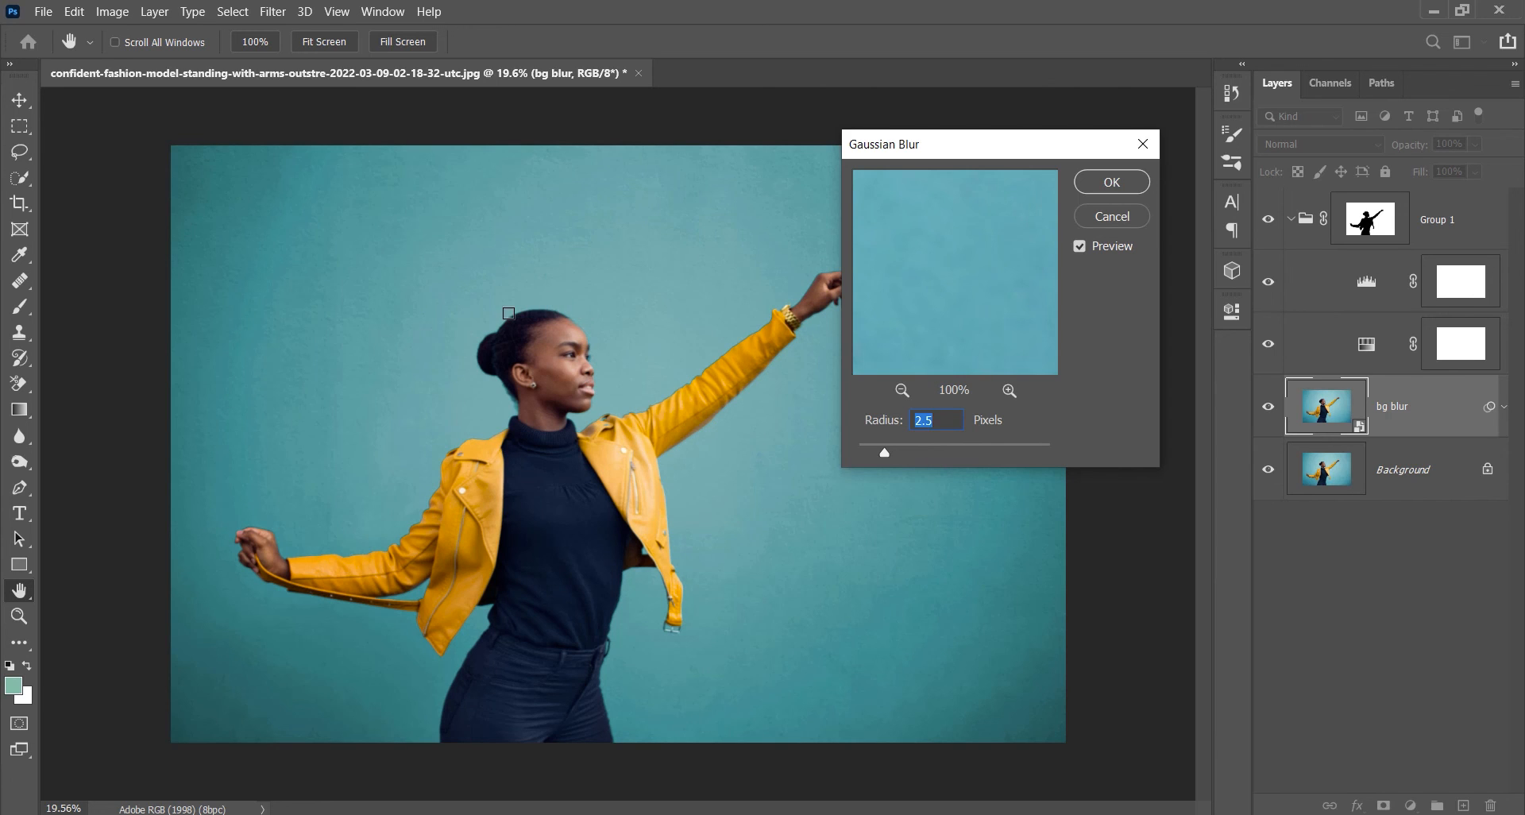
click(1131, 223)
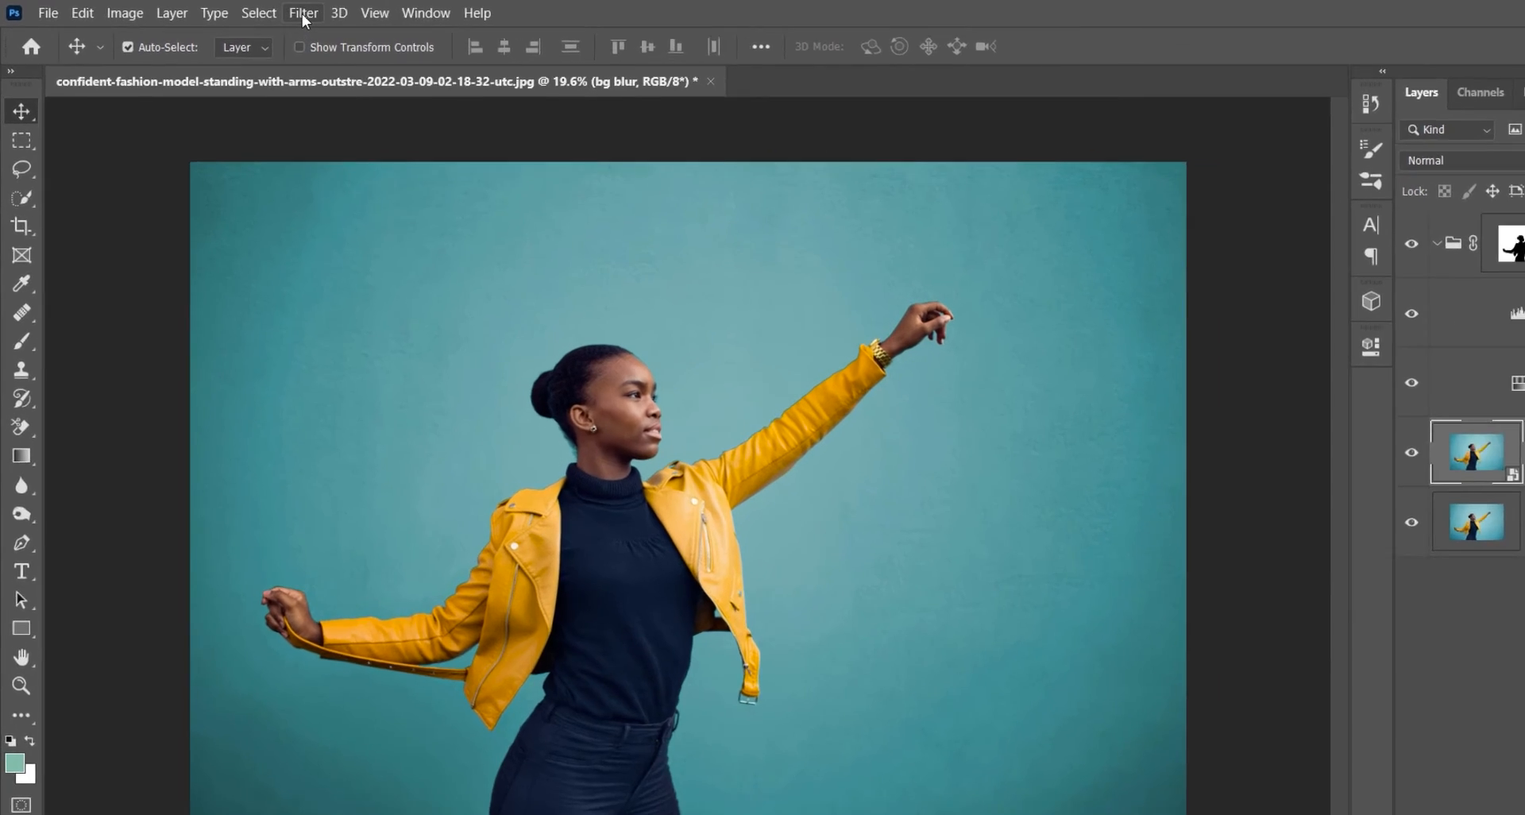
Apply a Surface Blur smart filter to the bg blur layer, adjusting its threshold to smooth the wall texture
click(272, 12)
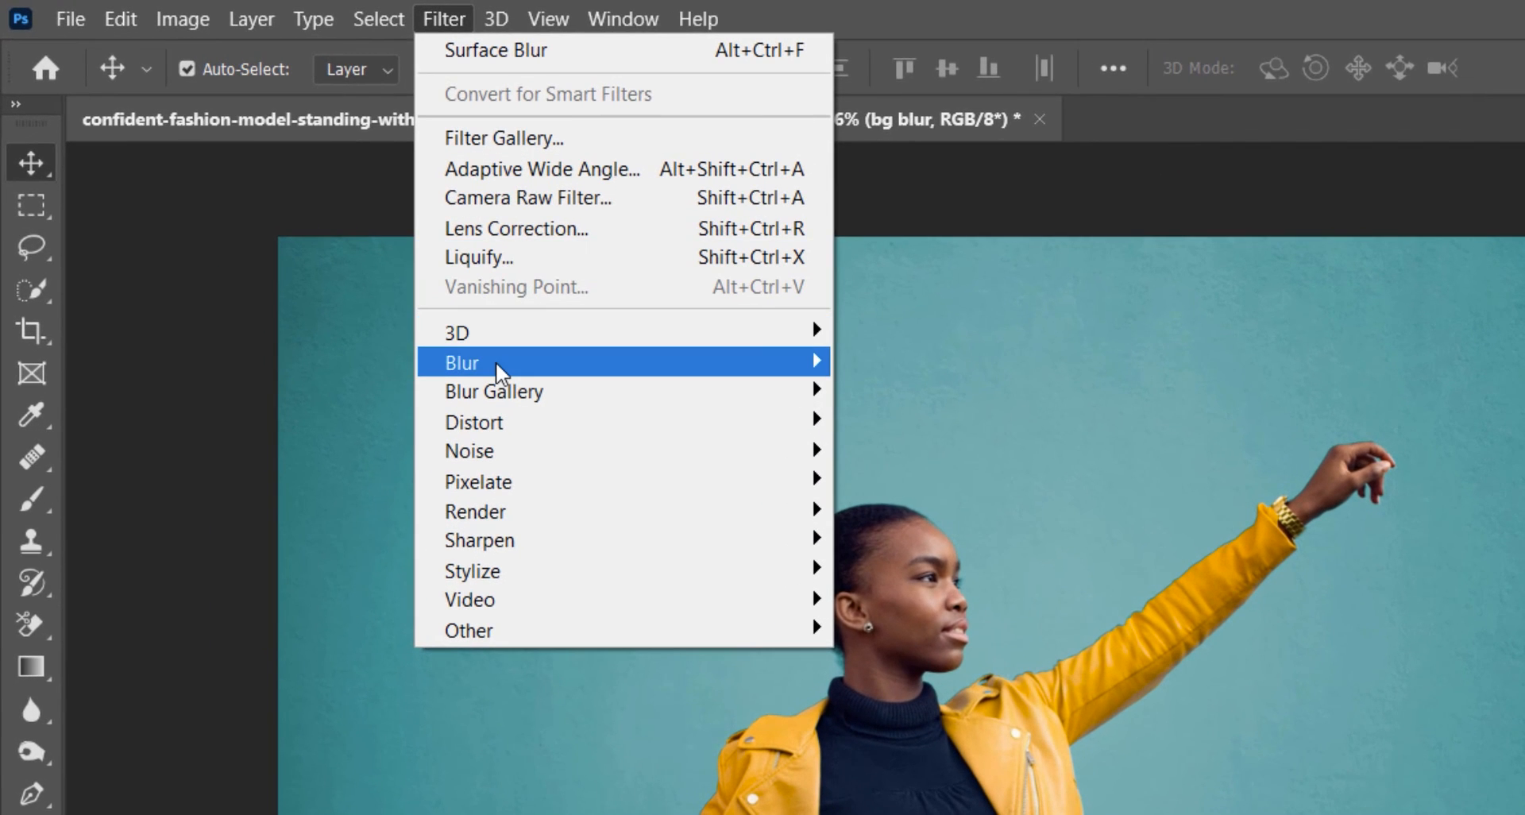
mouse_move(358, 230)
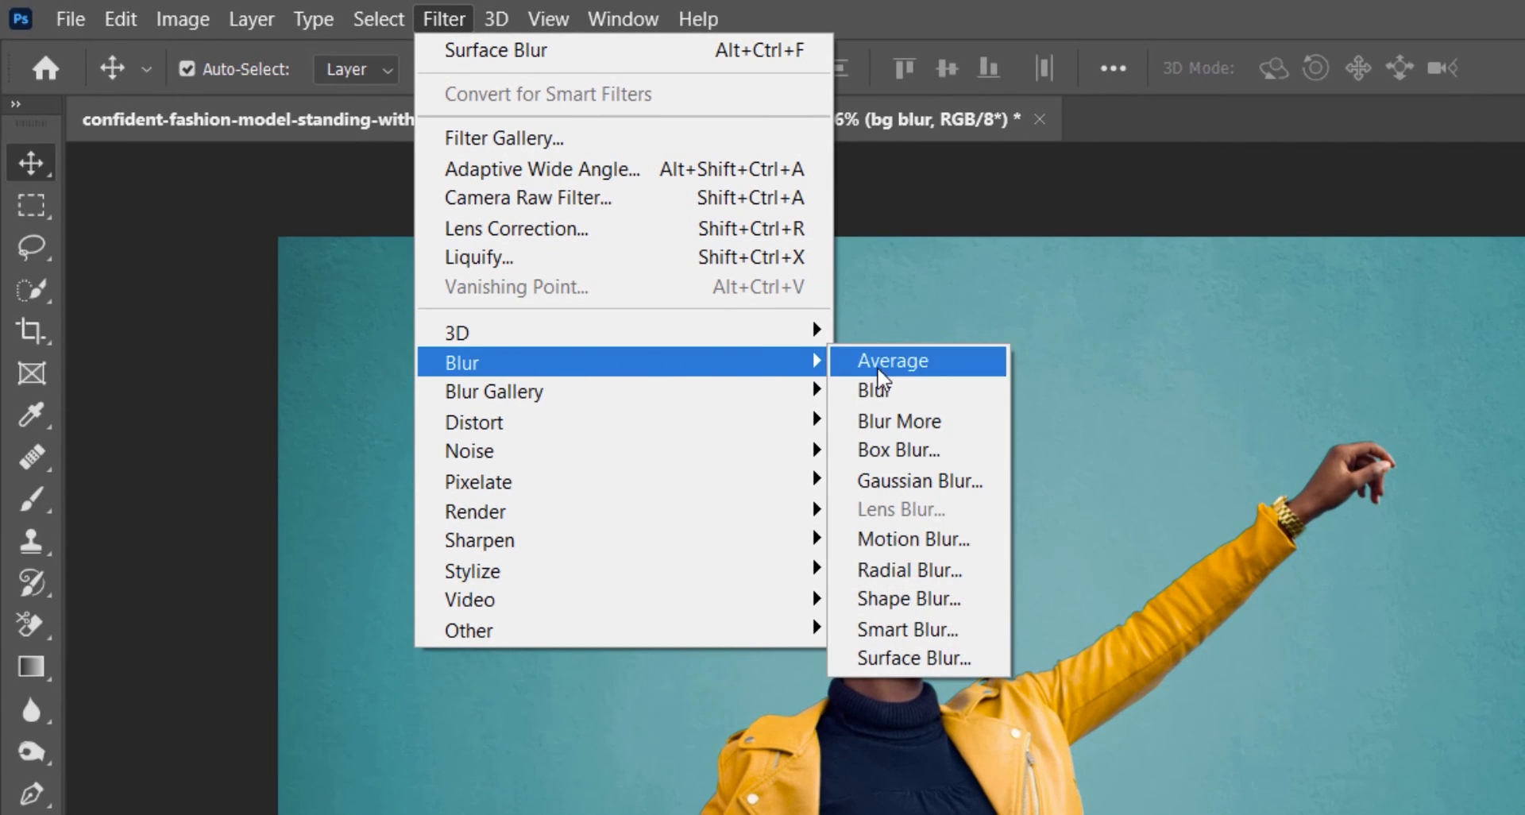
click(913, 658)
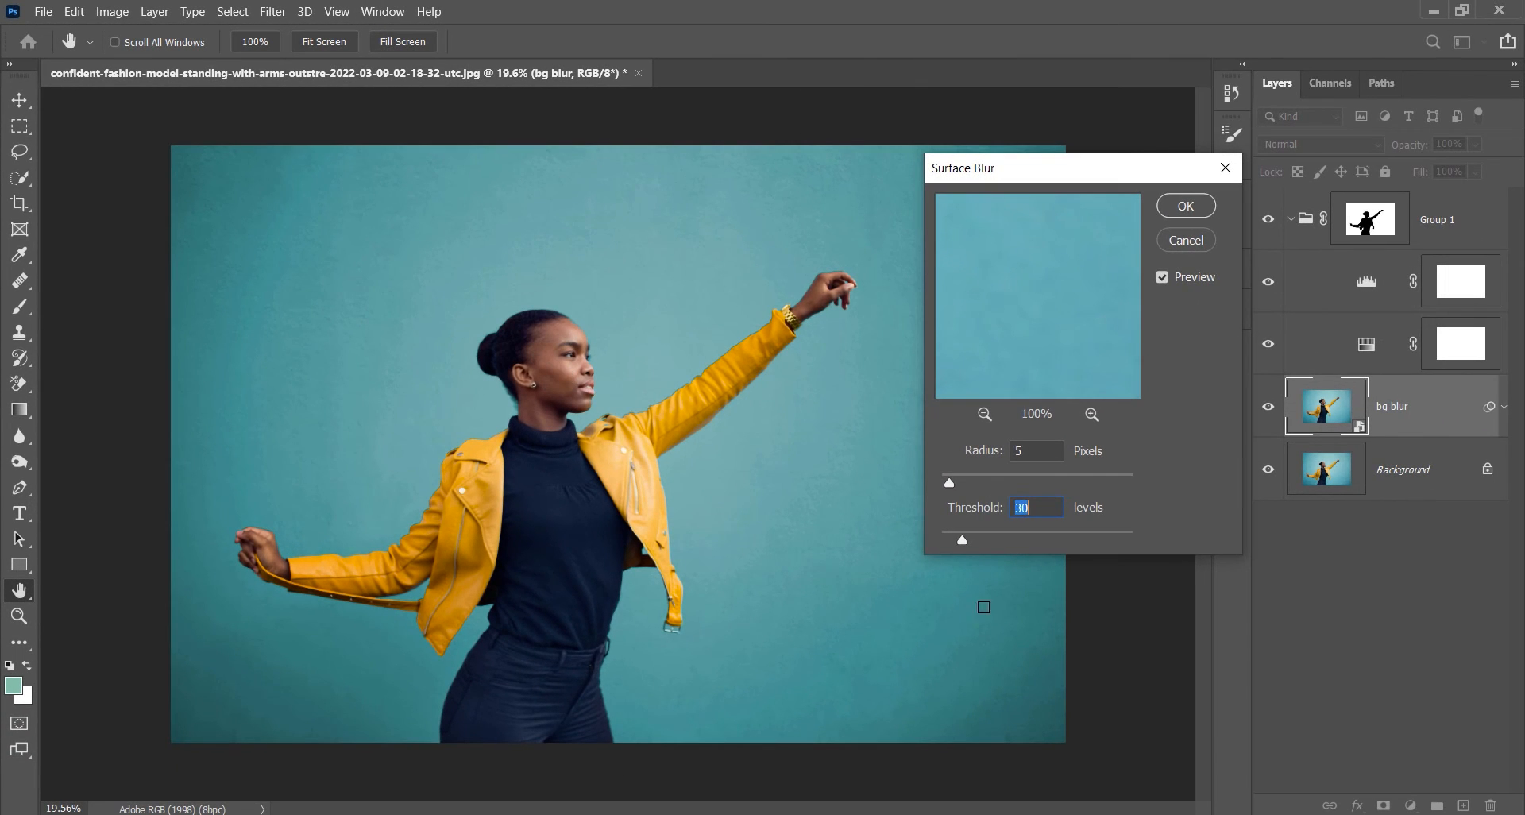
mouse_move(960, 543)
mouse_down()
mouse_move(1046, 545)
mouse_move(946, 533)
mouse_move(987, 536)
mouse_up()
text(15)
drag(981, 511, 986, 512)
click(1184, 204)
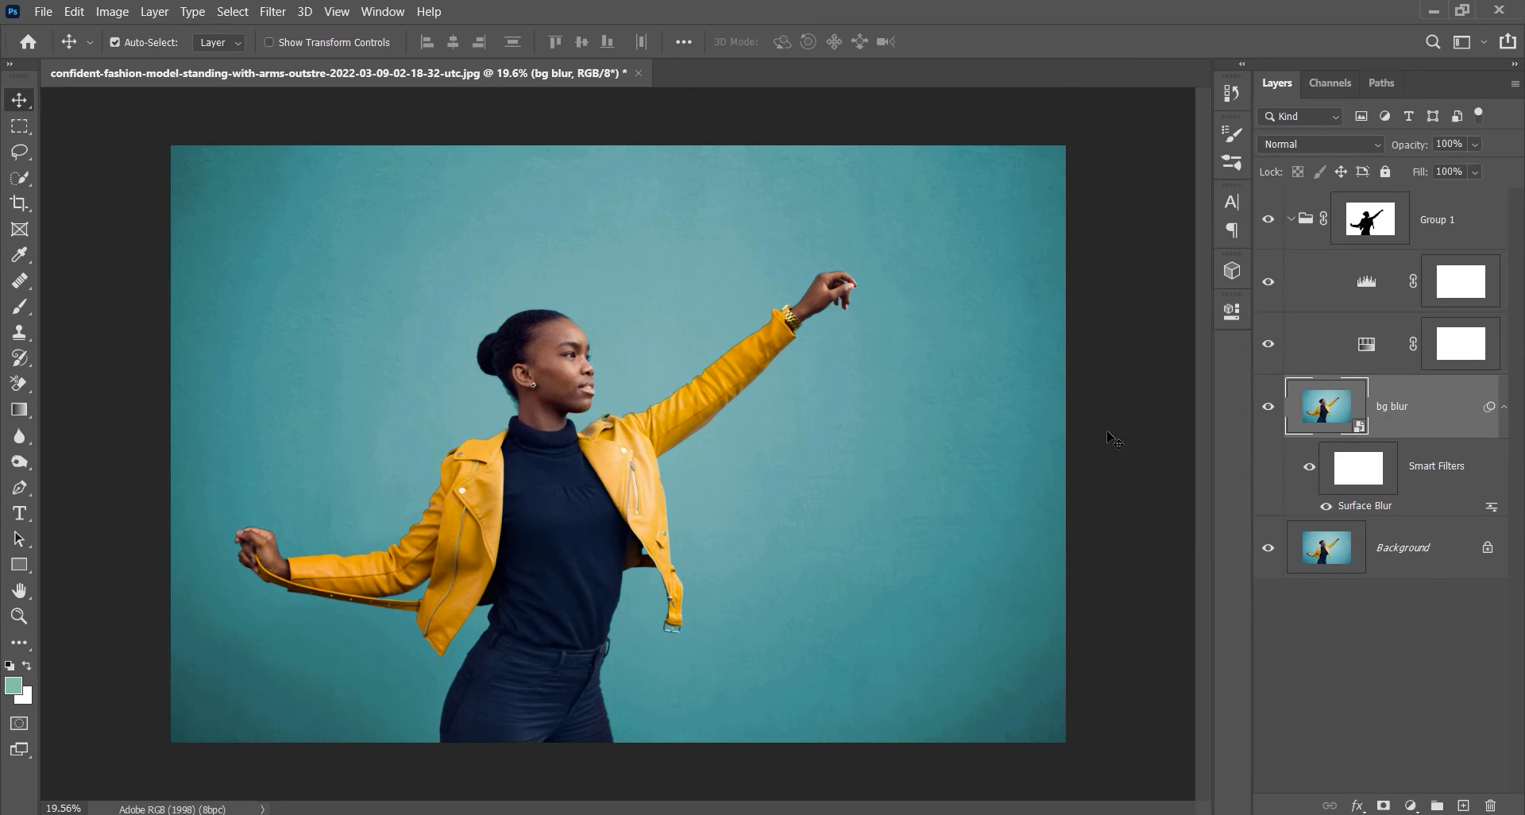